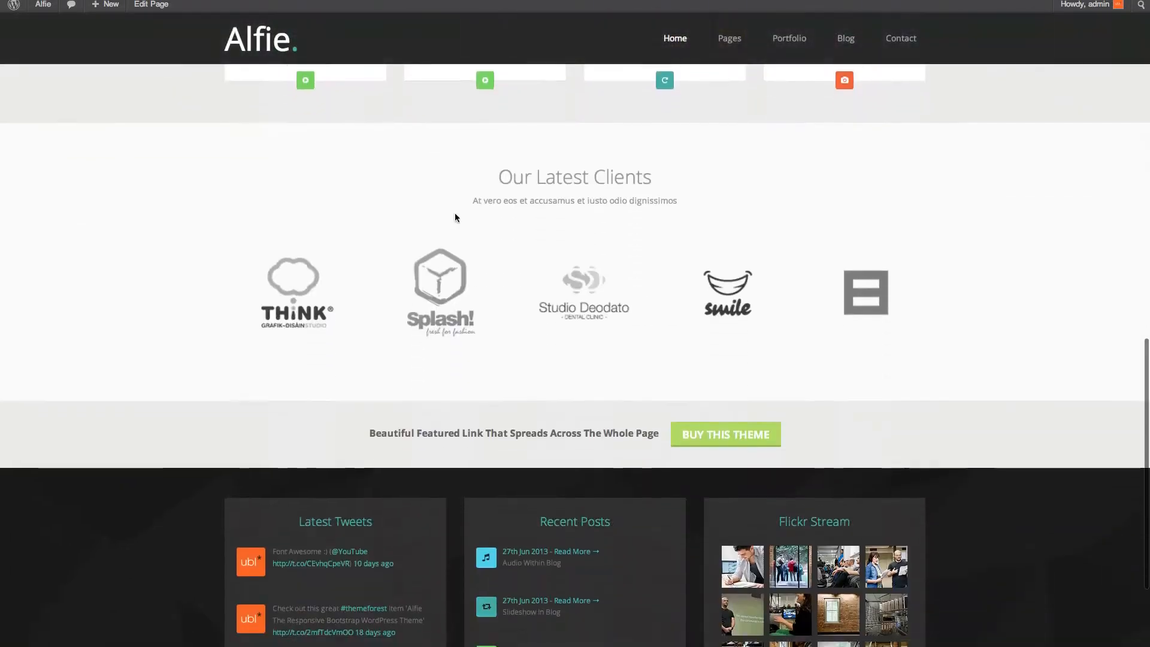
Step: Visit the site's WordPress dashboard and return to the Alfie front page
{"action": "mouse_move", "coordinate": [43, 4]}
{"action": "left_click", "coordinate": [49, 26]}
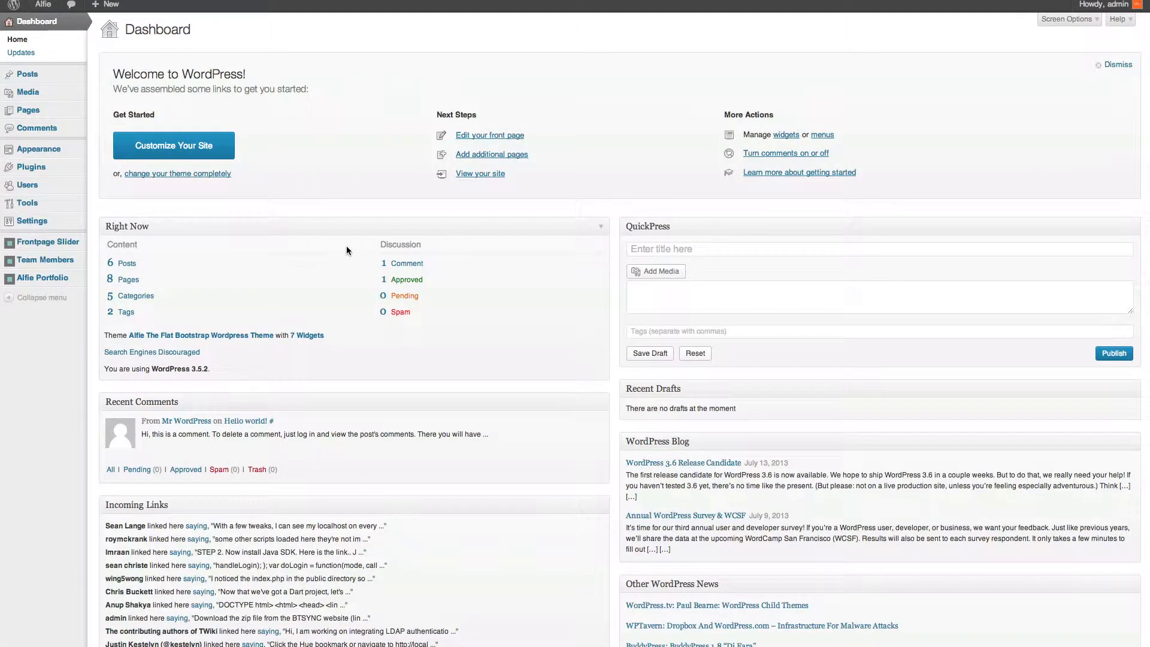
{"action": "mouse_move", "coordinate": [43, 5]}
{"action": "left_click", "coordinate": [48, 26]}
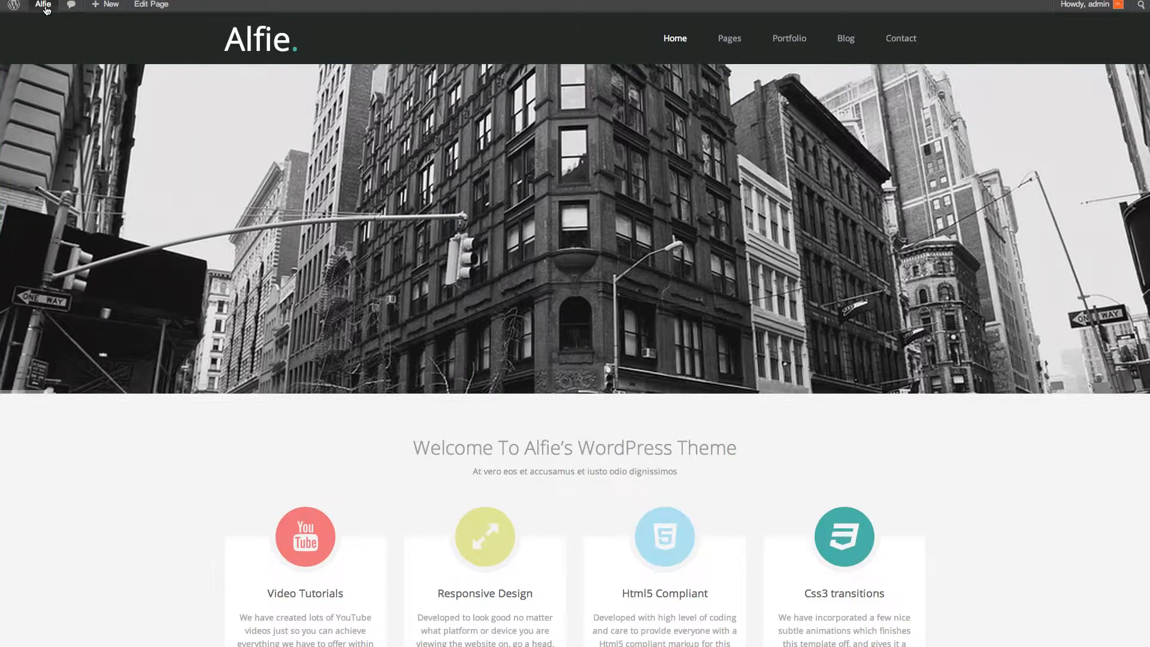
Step: Open the customizer for the active Alfie theme from the dashboard and expand its Theme Colours & Layouts settings
{"action": "mouse_move", "coordinate": [46, 9]}
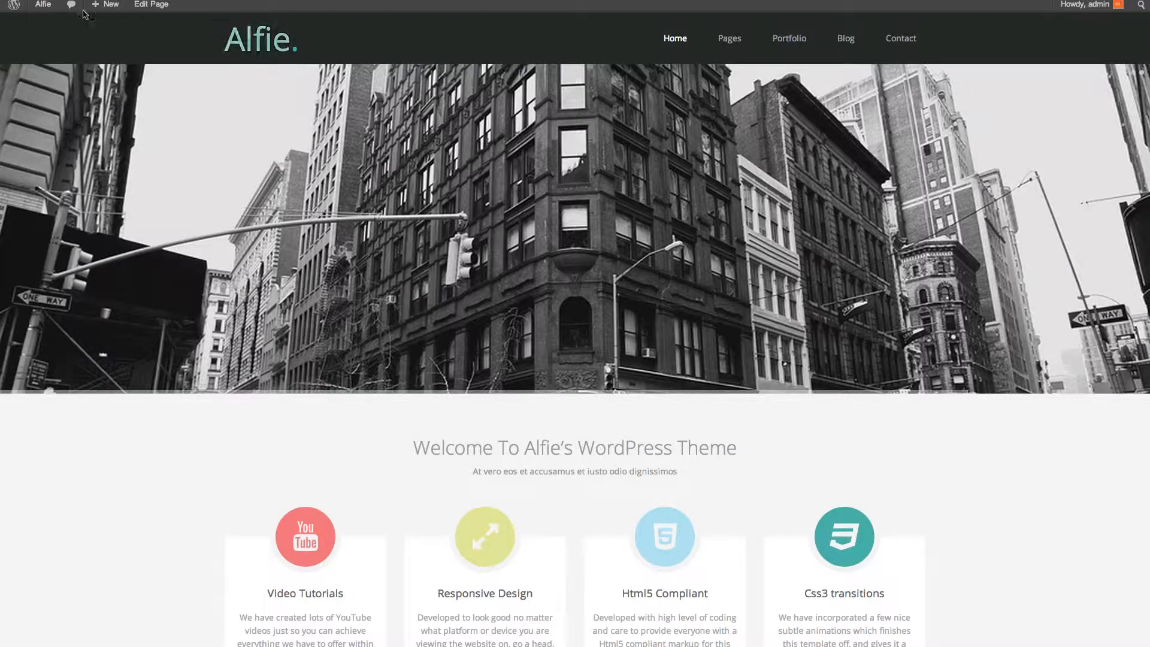
{"action": "left_click", "coordinate": [47, 6]}
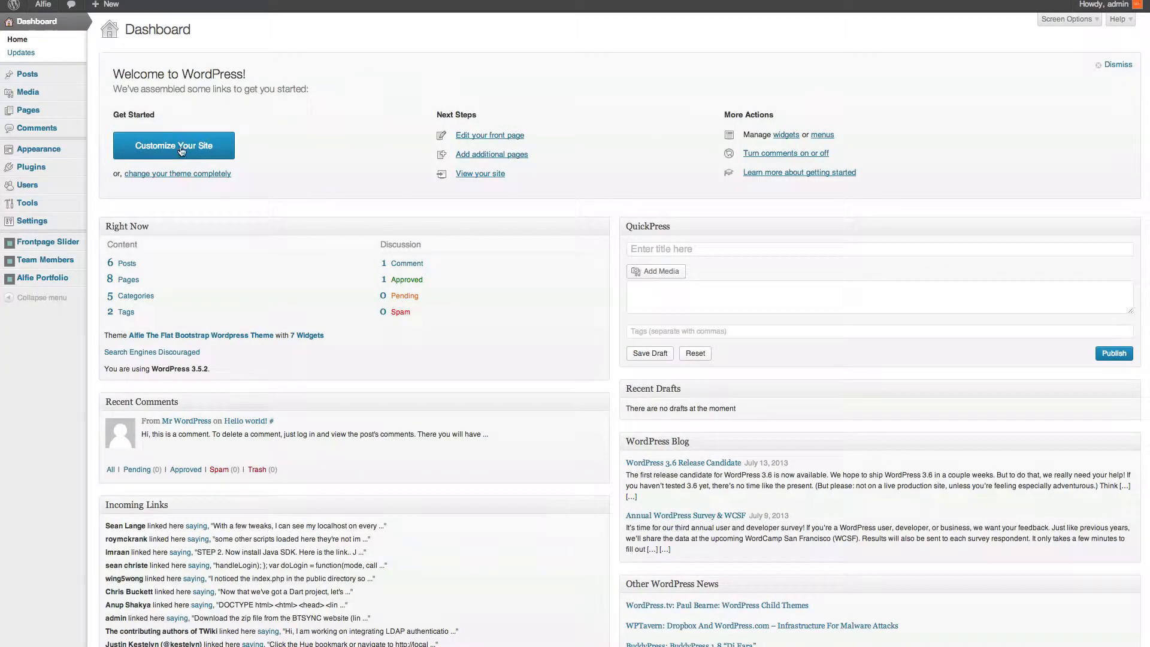
{"action": "left_click", "coordinate": [38, 148]}
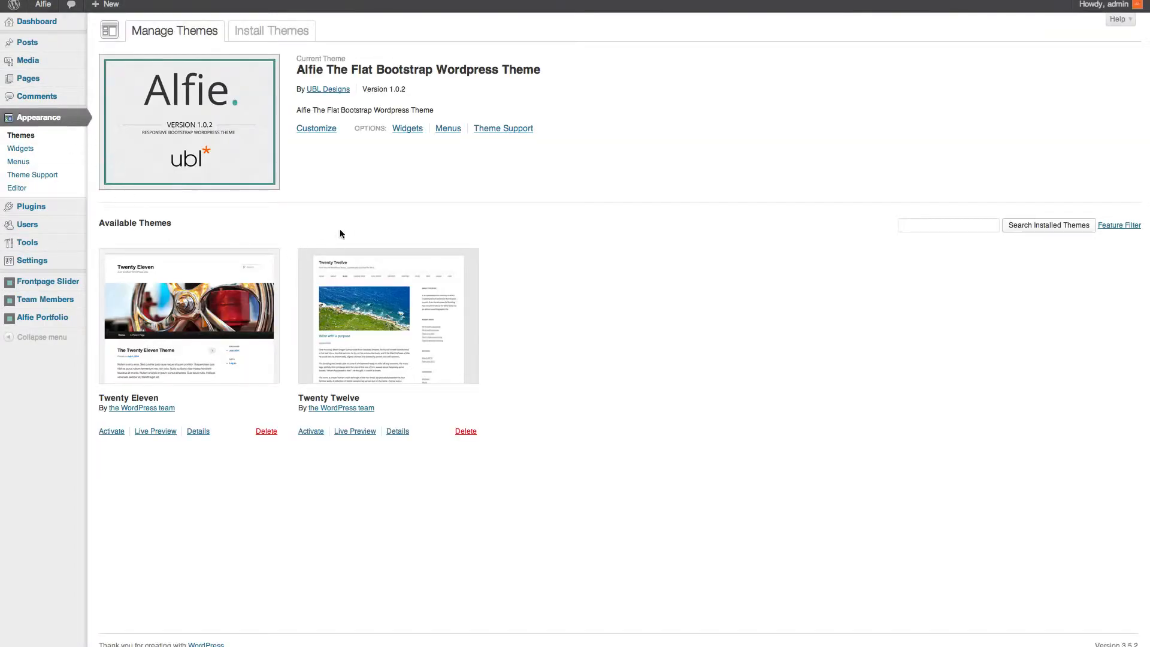
{"action": "left_click", "coordinate": [322, 128]}
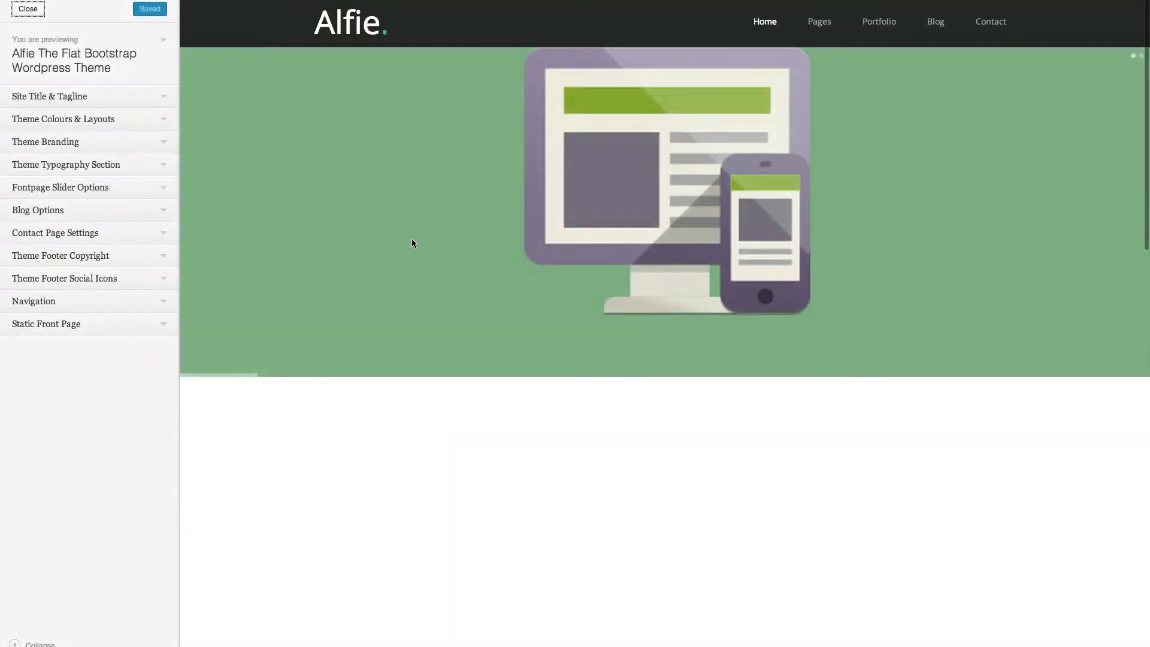
{"action": "scroll", "coordinate": [507, 308], "scroll_direction": "down", "scroll_amount": 10}
{"action": "scroll", "coordinate": [507, 308], "scroll_direction": "up", "scroll_amount": 10}
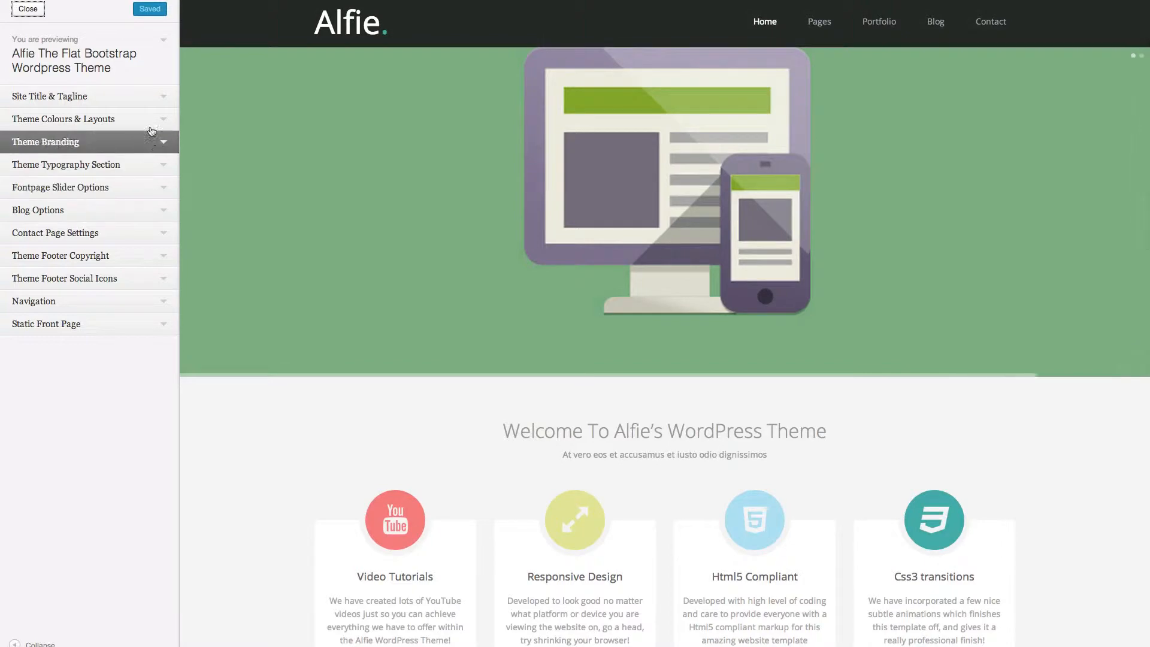
{"action": "left_click", "coordinate": [143, 119]}
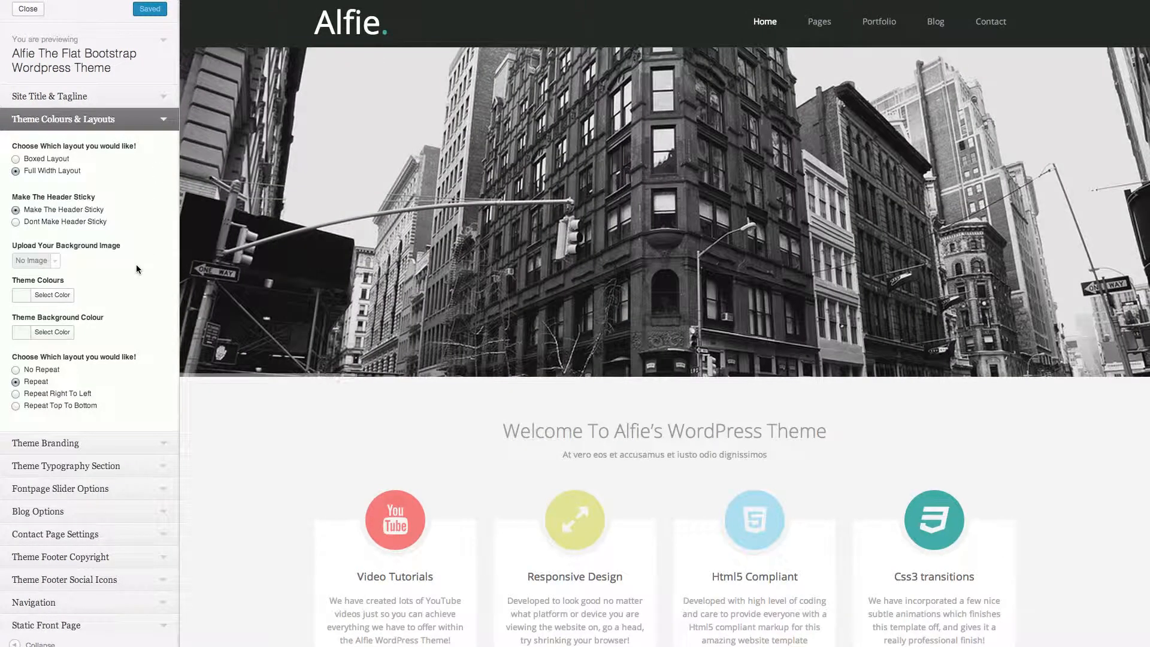
Step: Try the Boxed Layout option and check the whole page in the preview
{"action": "left_click", "coordinate": [46, 161]}
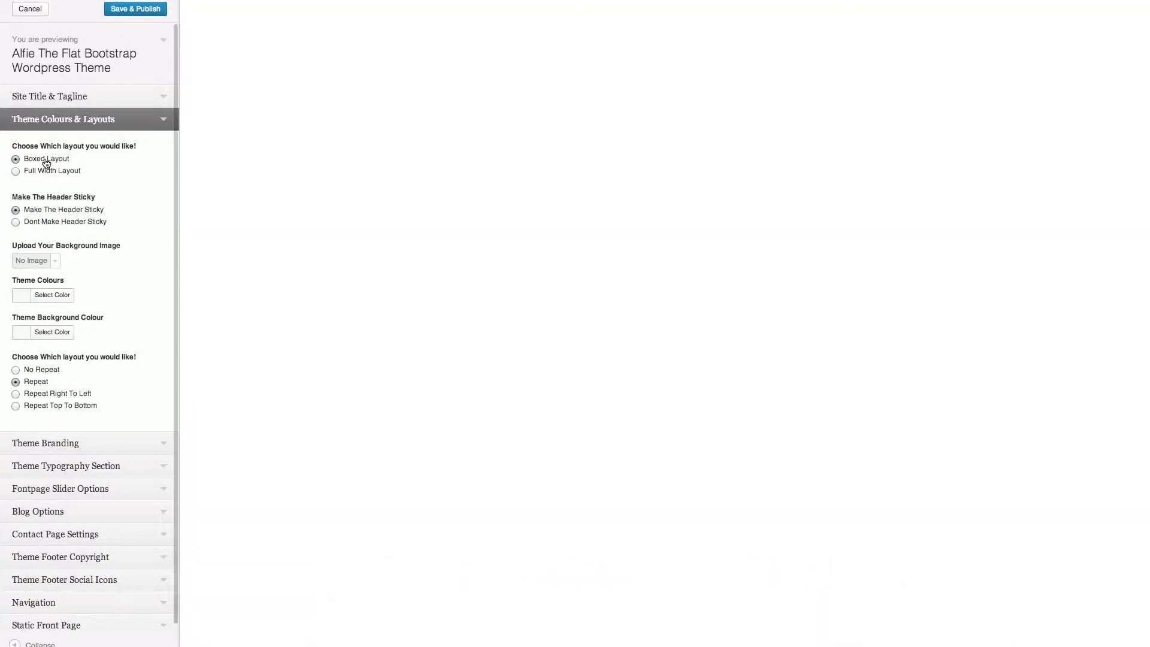
{"action": "scroll", "coordinate": [376, 225], "scroll_direction": "down", "scroll_amount": 15}
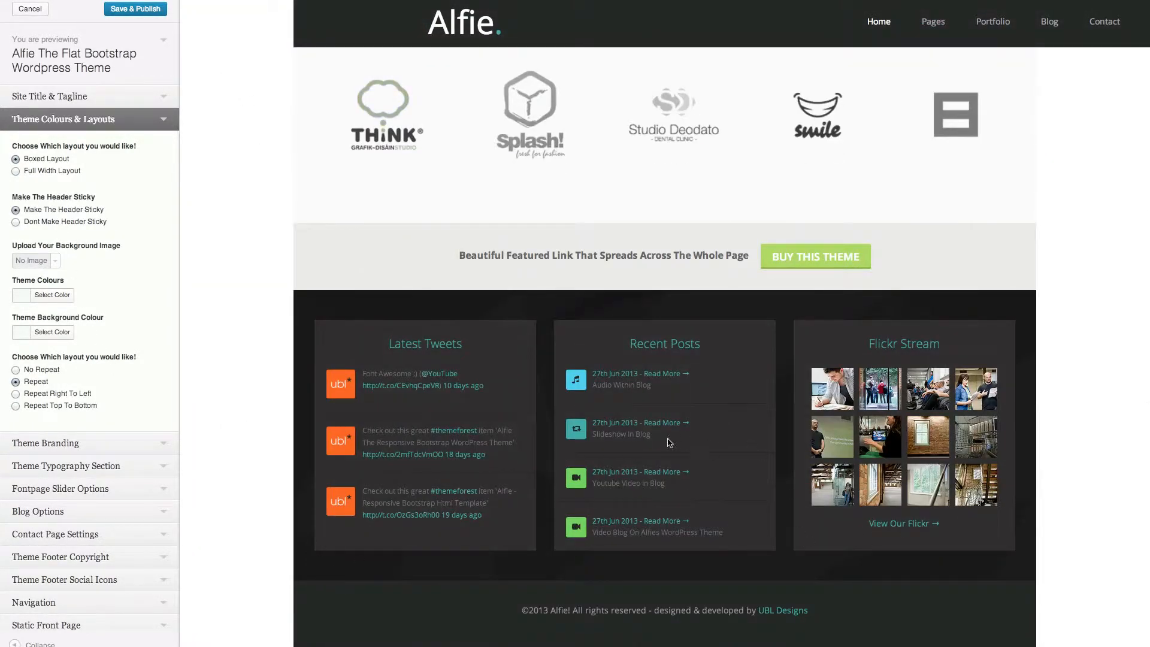
{"action": "scroll", "coordinate": [551, 323], "scroll_direction": "up", "scroll_amount": 15}
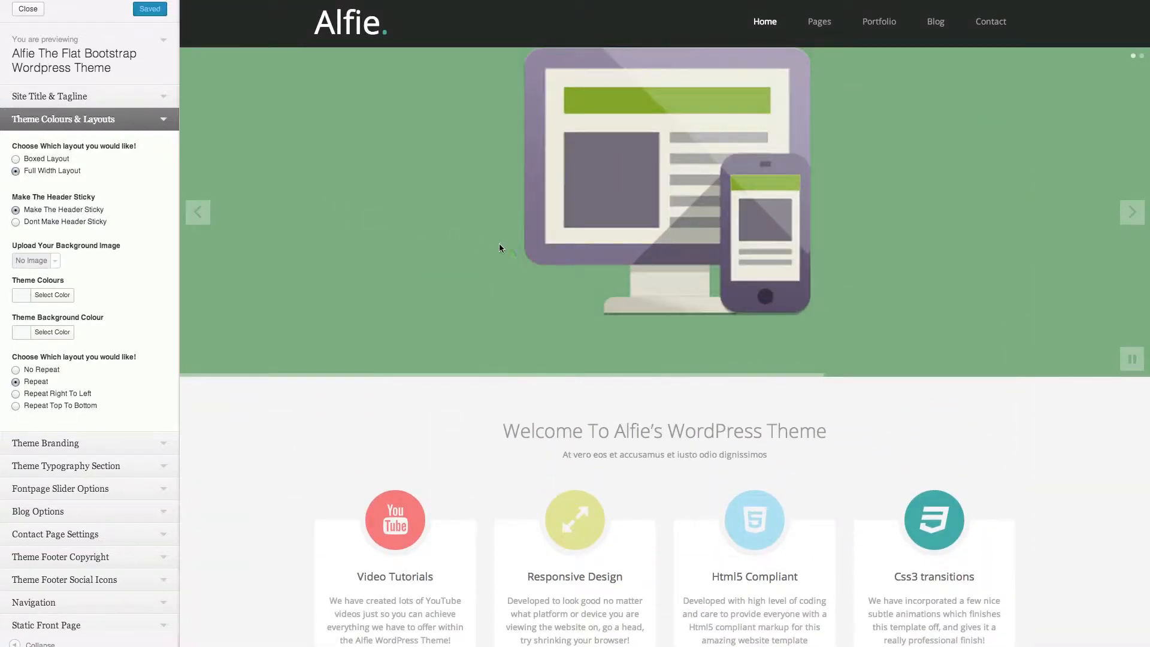
Step: Check how the header behaves in the preview, both as it is and with the Dont Make Header Sticky option
{"action": "scroll", "coordinate": [510, 249], "scroll_direction": "down", "scroll_amount": 10}
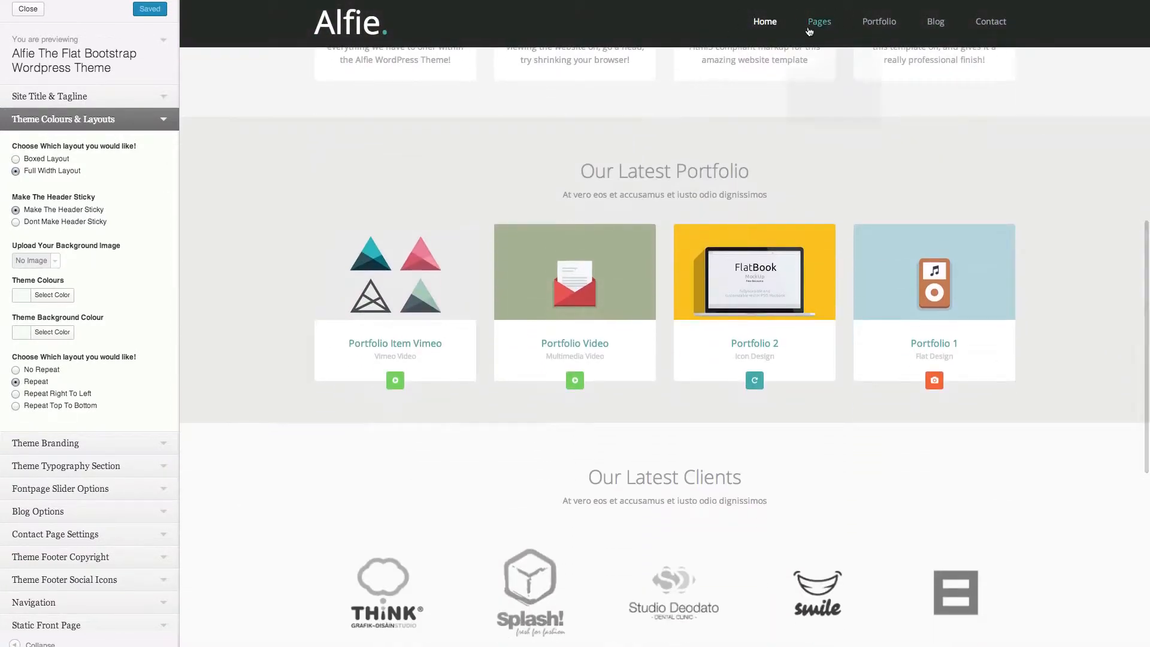
{"action": "scroll", "coordinate": [575, 174], "scroll_direction": "down", "scroll_amount": 5}
{"action": "scroll", "coordinate": [566, 176], "scroll_direction": "up", "scroll_amount": 10}
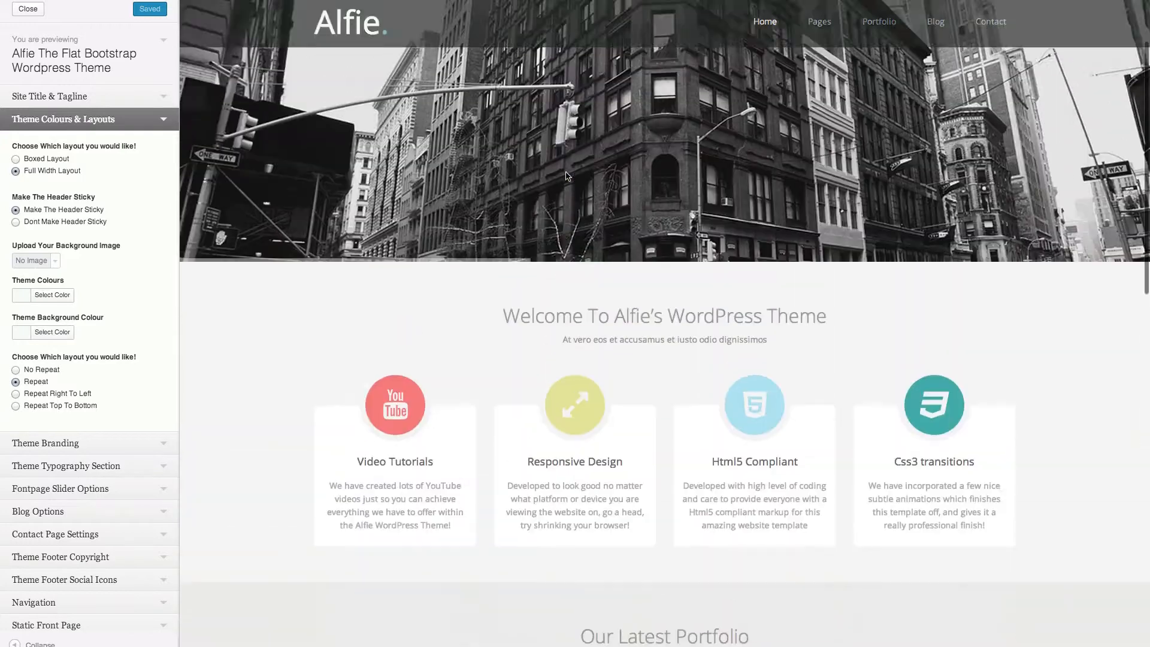
{"action": "left_click", "coordinate": [93, 223]}
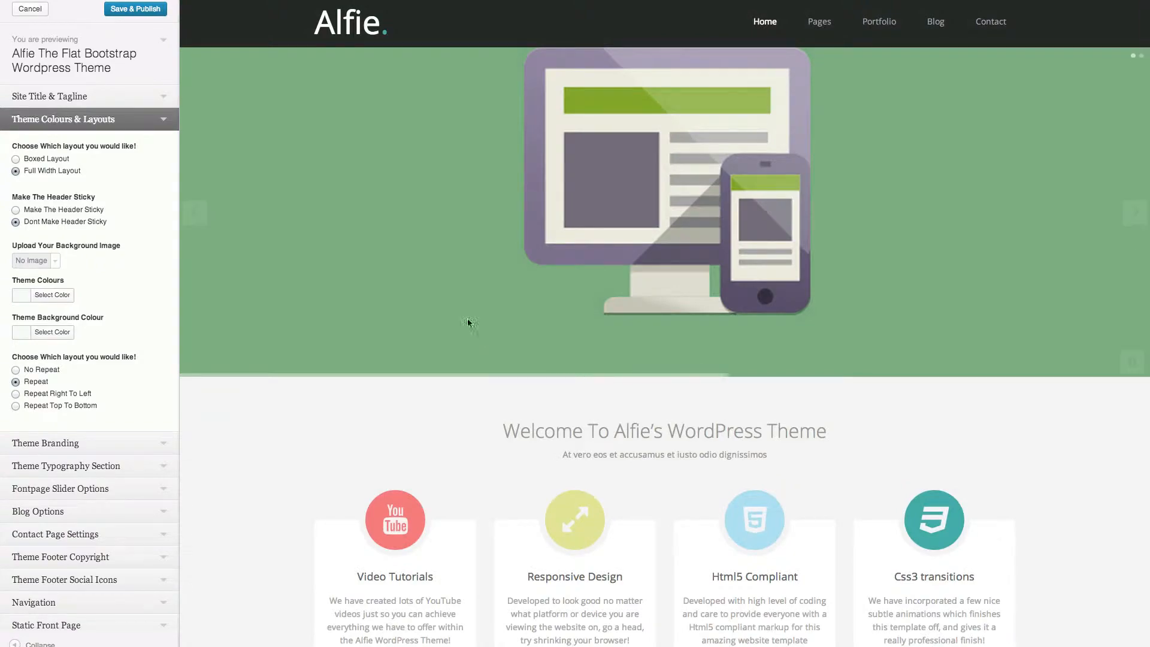
{"action": "scroll", "coordinate": [437, 292], "scroll_direction": "down", "scroll_amount": 7}
{"action": "scroll", "coordinate": [437, 292], "scroll_direction": "down", "scroll_amount": 7}
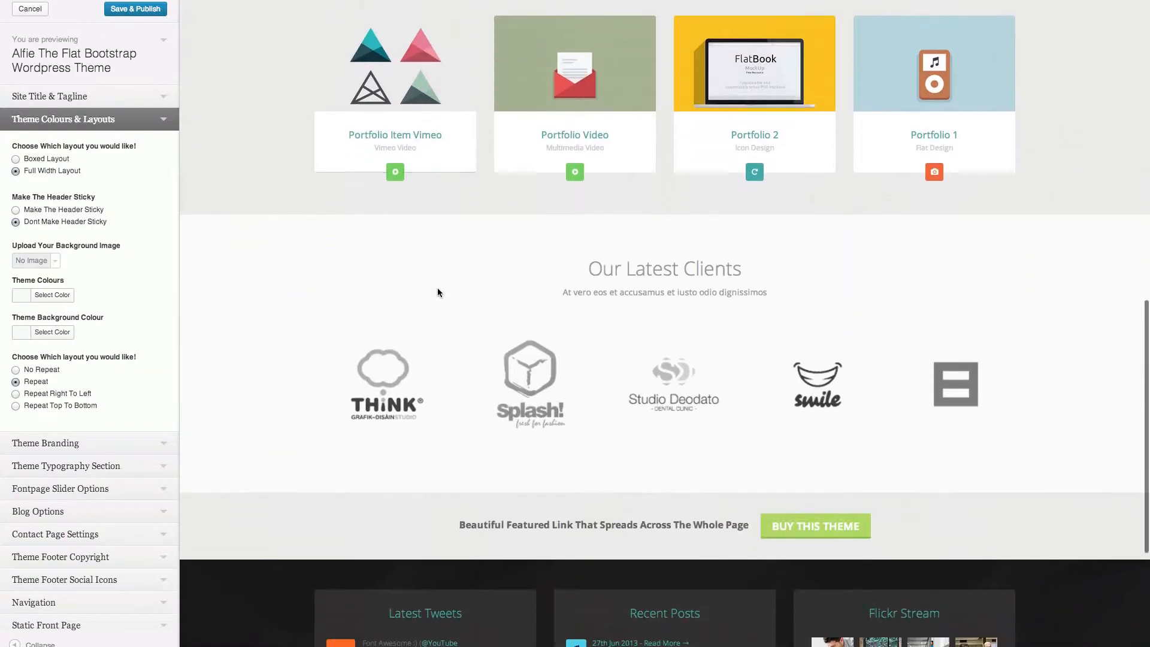
{"action": "scroll", "coordinate": [437, 292], "scroll_direction": "up", "scroll_amount": 14}
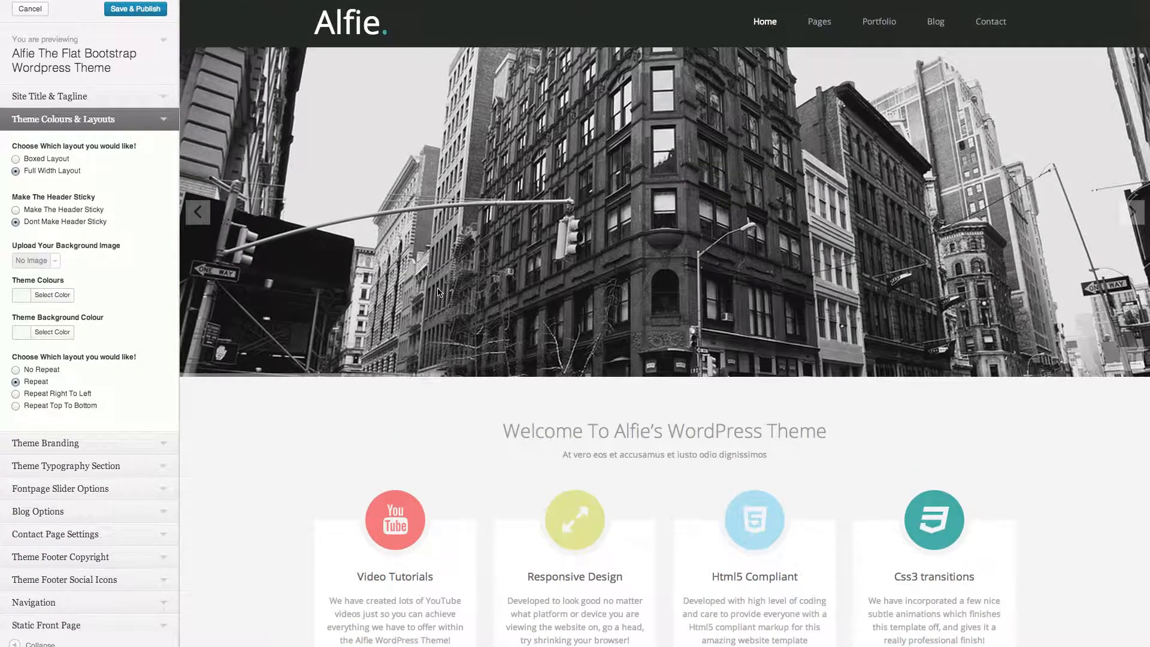
Step: Set the header option to Make The Header Sticky and check it in the preview
{"action": "left_click", "coordinate": [55, 210]}
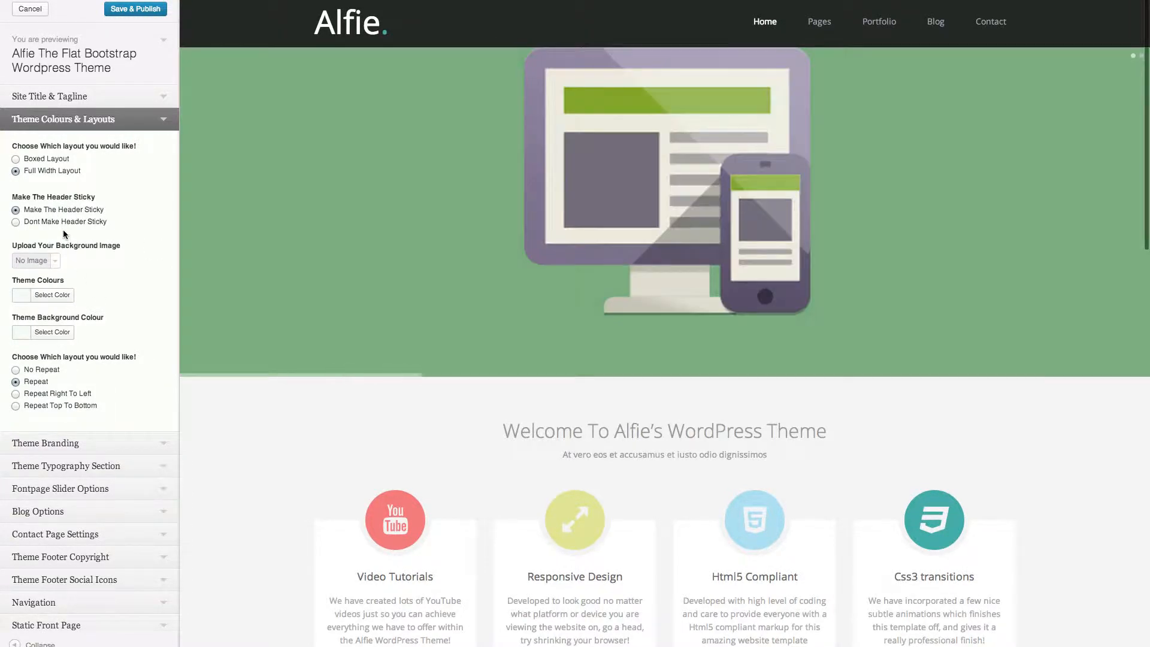
{"action": "scroll", "coordinate": [393, 325], "scroll_direction": "down", "scroll_amount": 1}
{"action": "scroll", "coordinate": [394, 325], "scroll_direction": "down", "scroll_amount": 10}
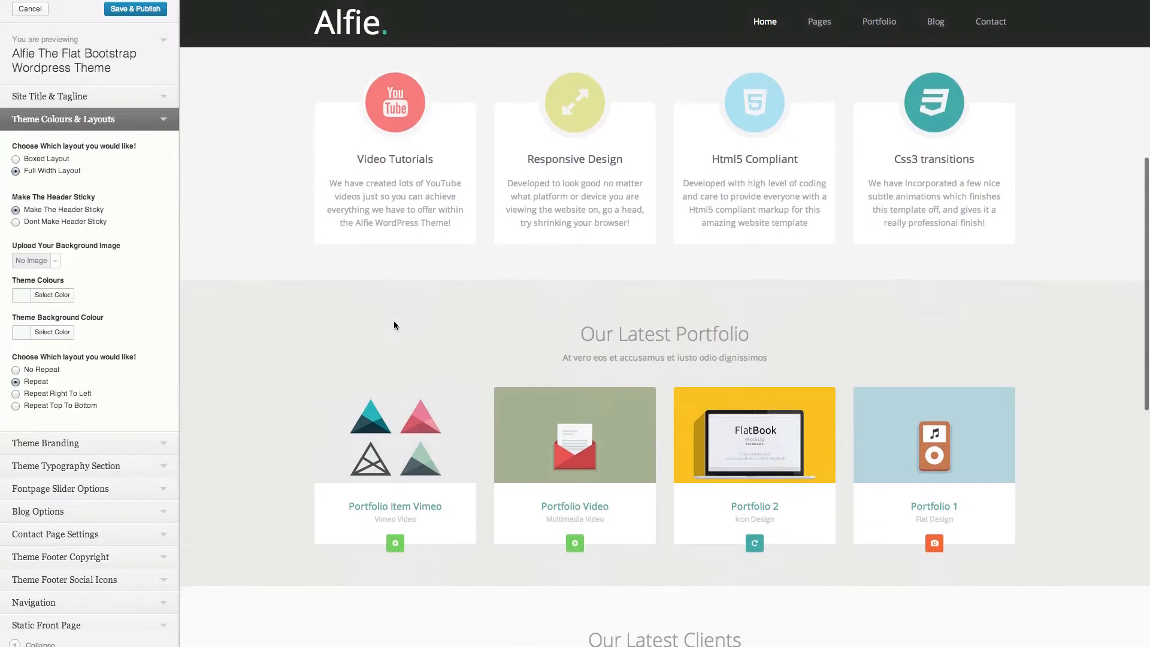
{"action": "scroll", "coordinate": [393, 325], "scroll_direction": "up", "scroll_amount": 10}
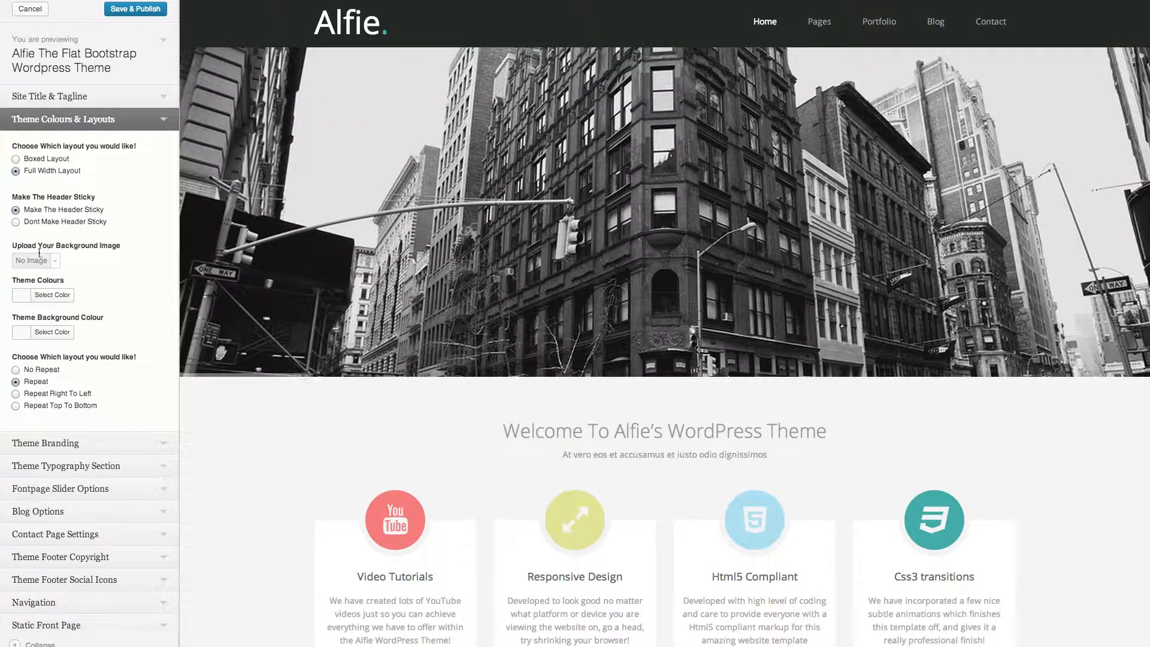
Step: Choose the Boxed Layout, upload the cartoon turtle picture as the background image, and publish the changes
{"action": "left_click", "coordinate": [16, 159]}
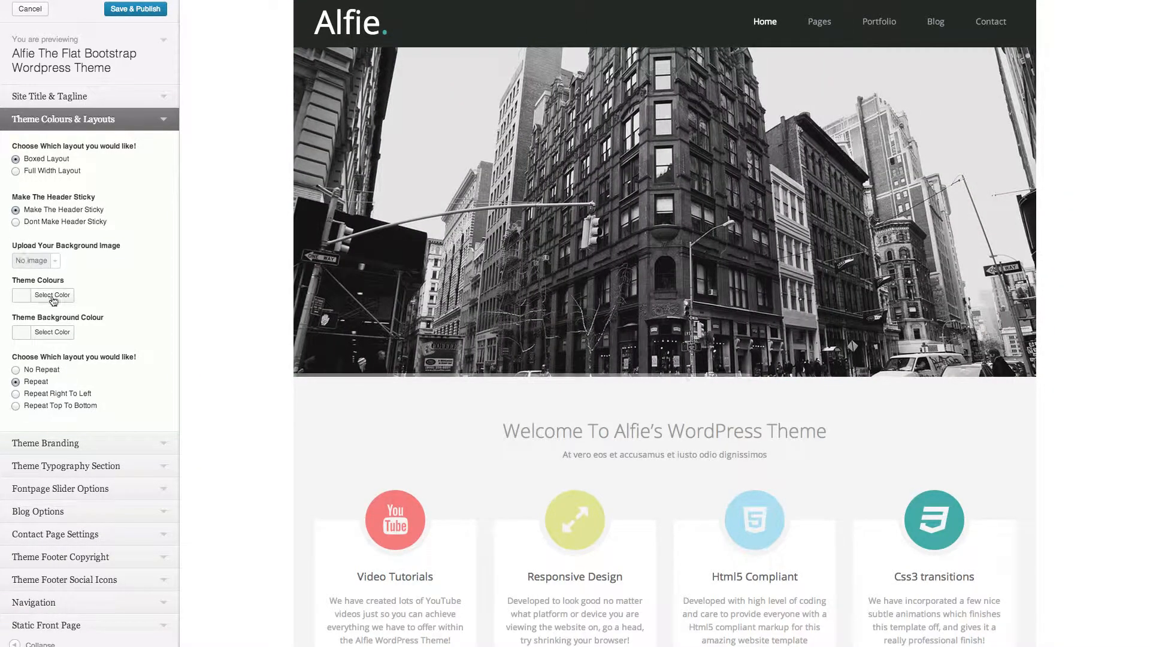
{"action": "left_click", "coordinate": [52, 262]}
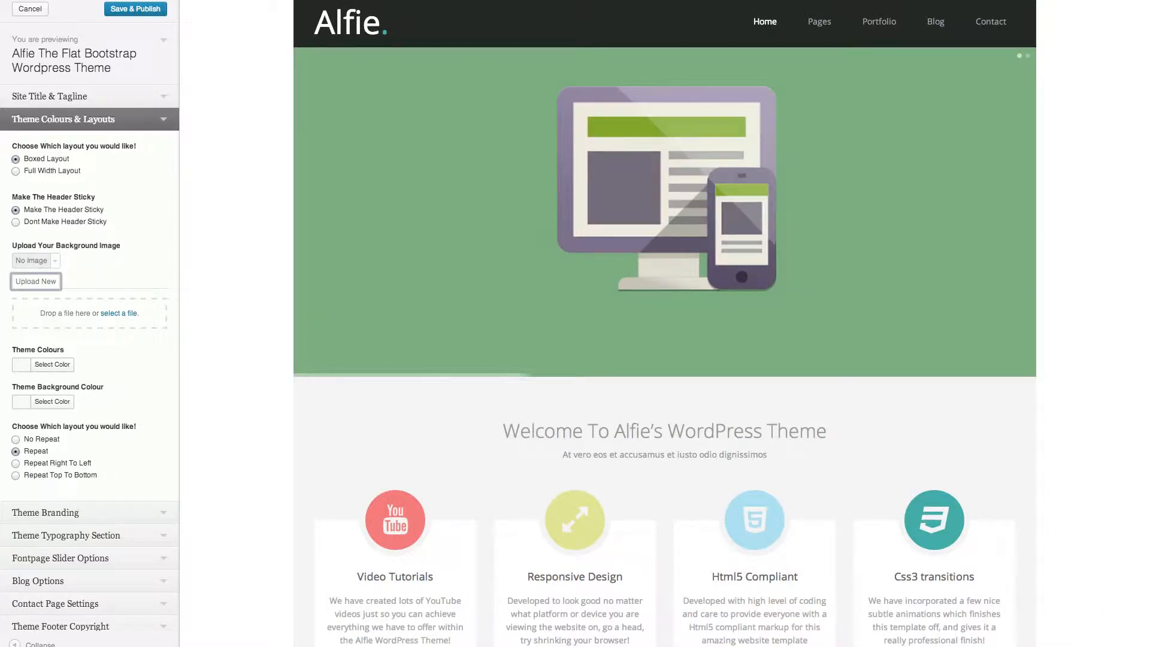
{"action": "left_click_drag", "start_coordinate": [1046, 437], "coordinate": [112, 325]}
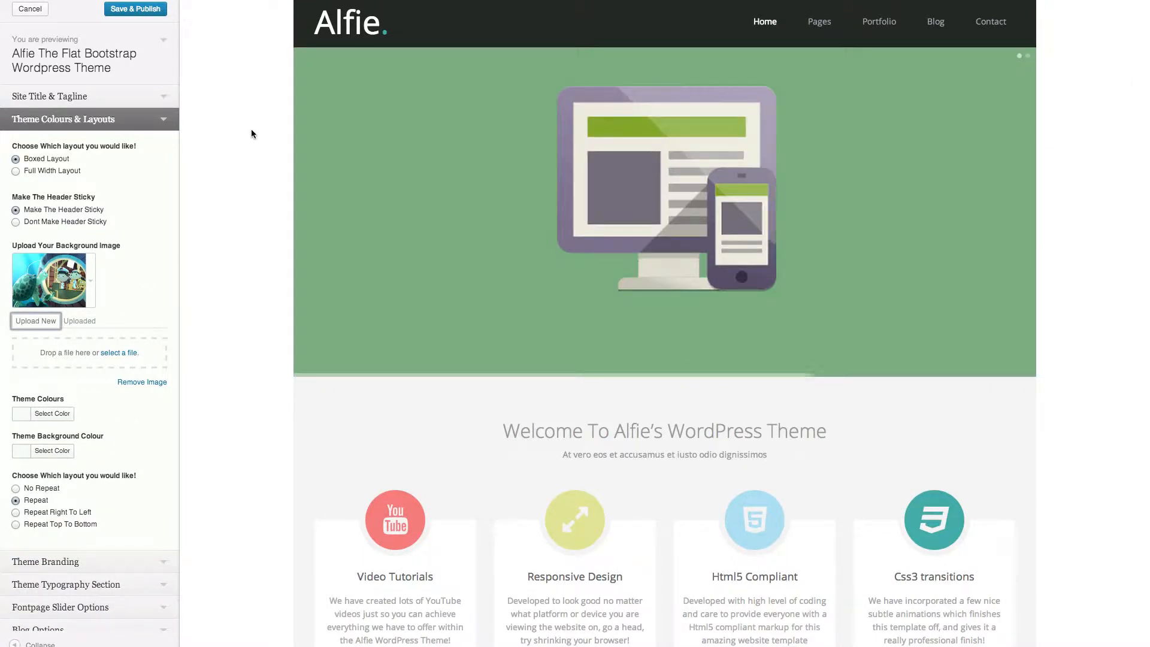
{"action": "left_click", "coordinate": [139, 12]}
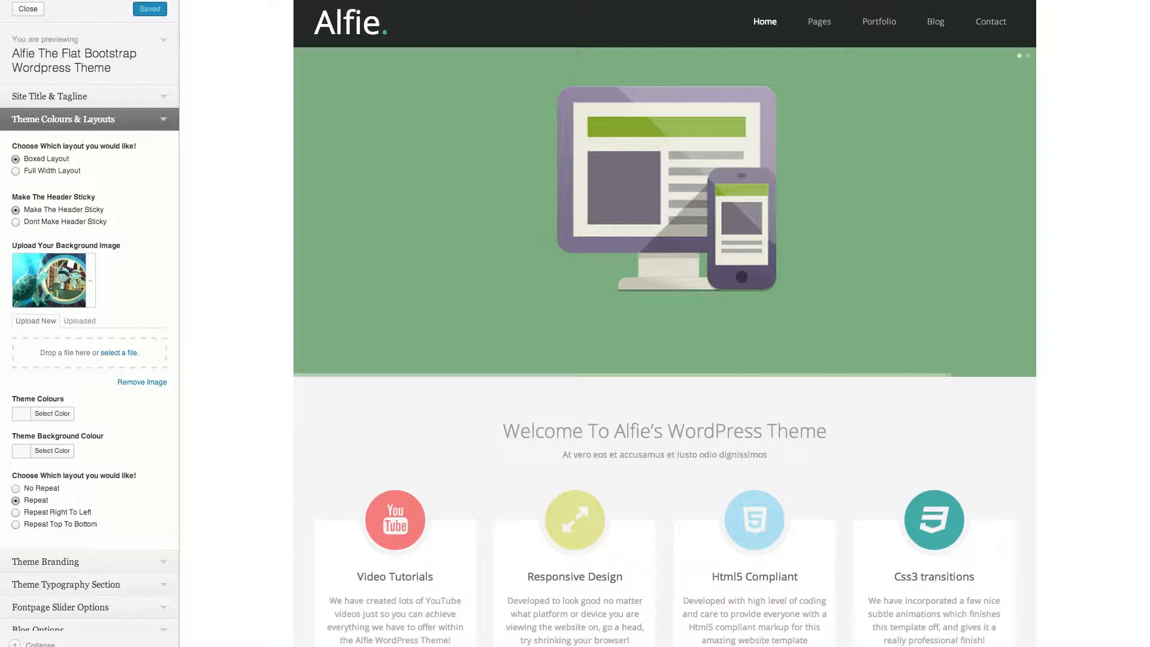
{"action": "key", "text": "super+t"}
{"action": "type", "text": "http://localhost:8888/"}
{"action": "key", "text": "Return"}
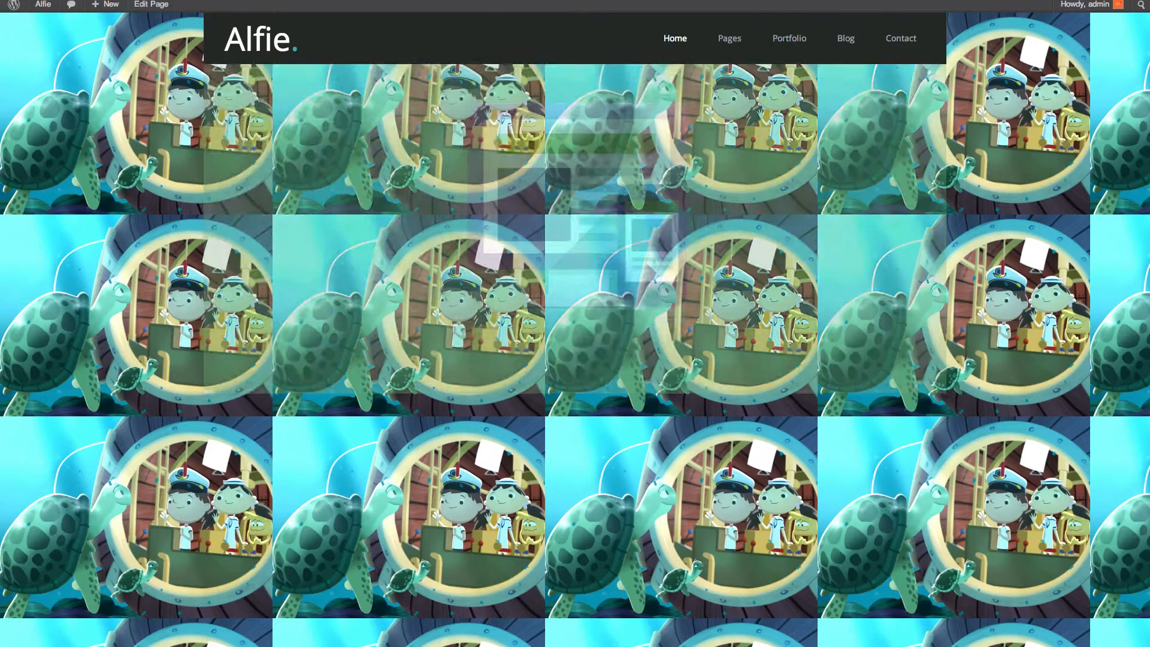
{"action": "scroll", "coordinate": [1043, 198], "scroll_direction": "down", "scroll_amount": 5}
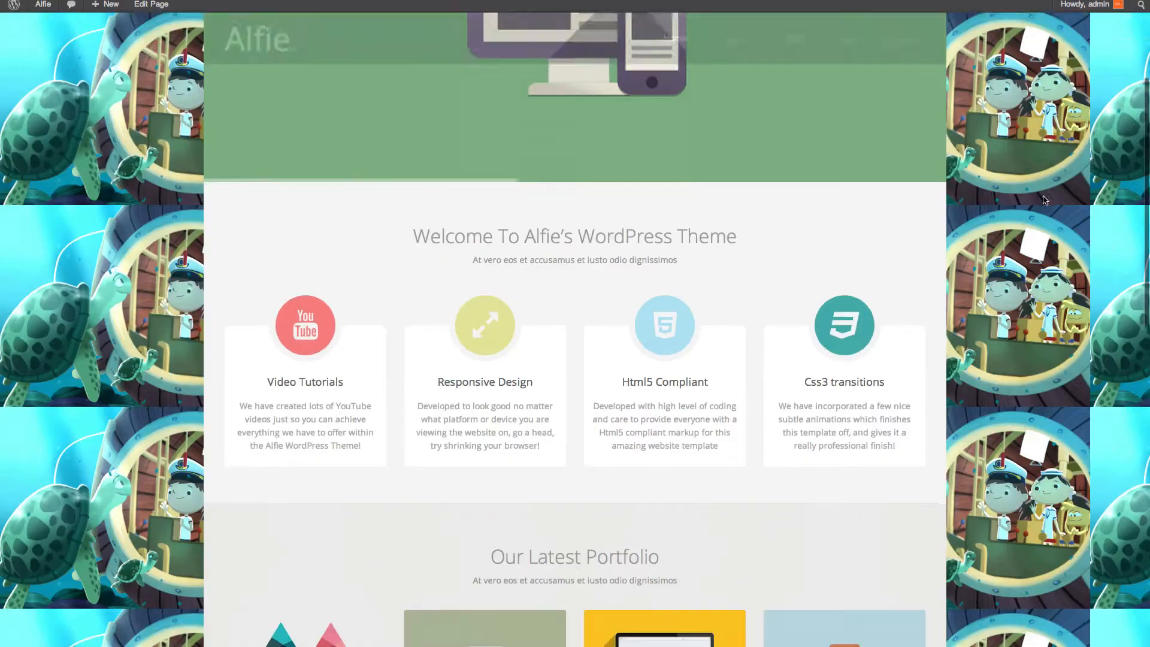
{"action": "scroll", "coordinate": [1043, 195], "scroll_direction": "down", "scroll_amount": 15}
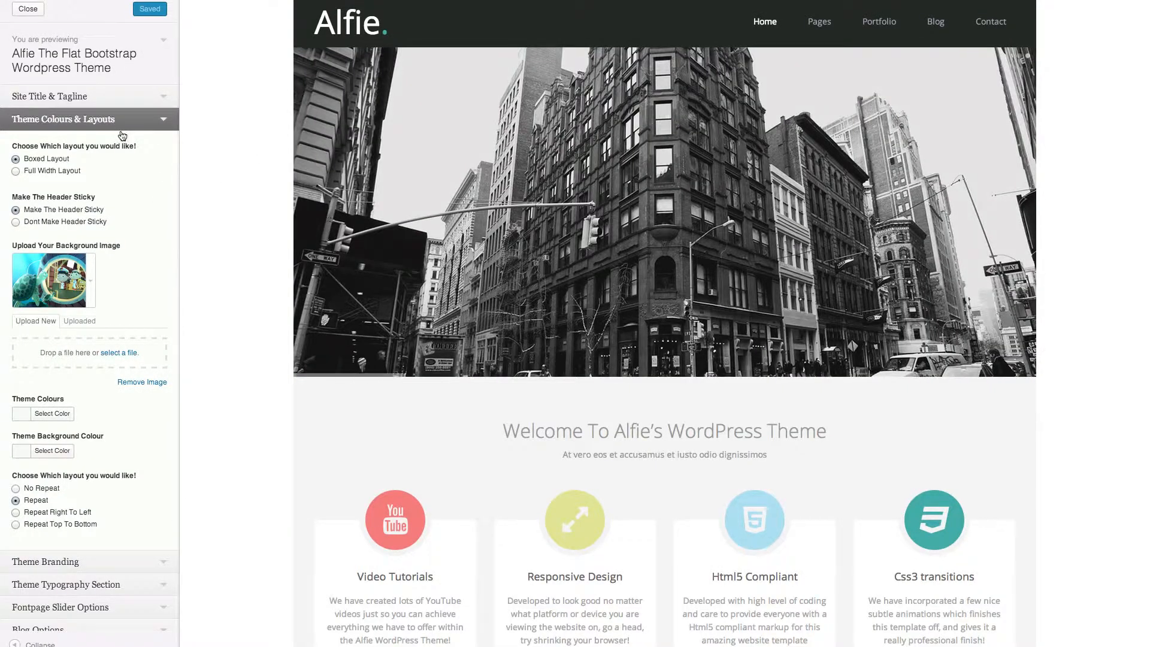
Step: Set the background image to Repeat Right To Left in Theme Colours & Layouts, save, and reload the customizer
{"action": "left_click", "coordinate": [122, 128]}
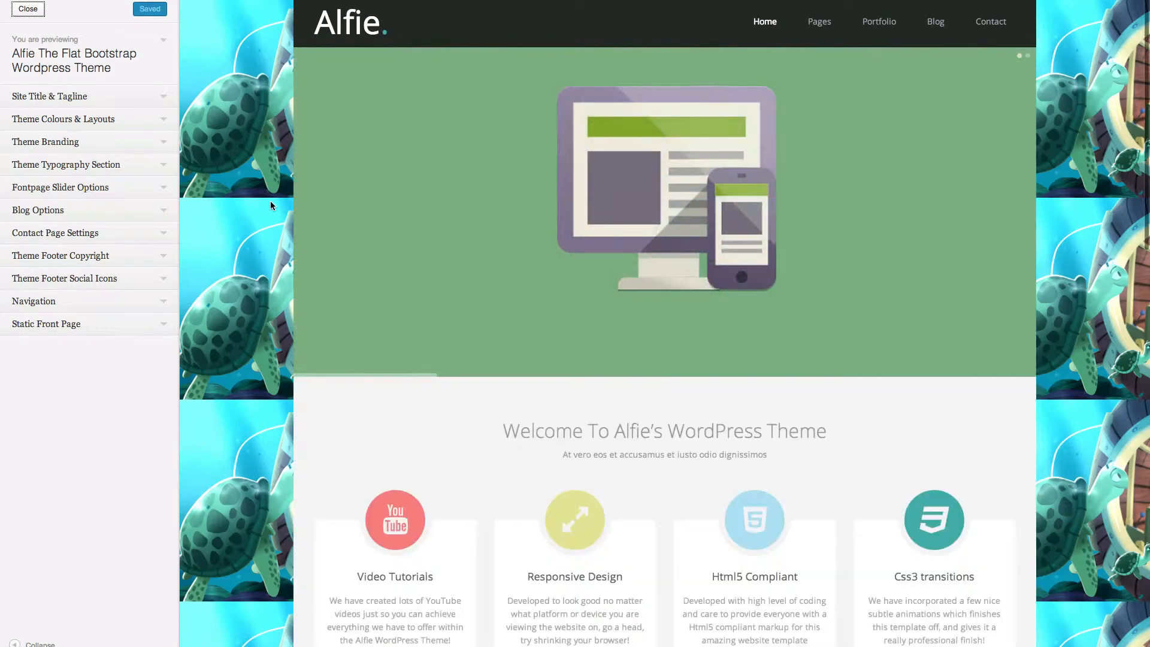
{"action": "left_click", "coordinate": [160, 151]}
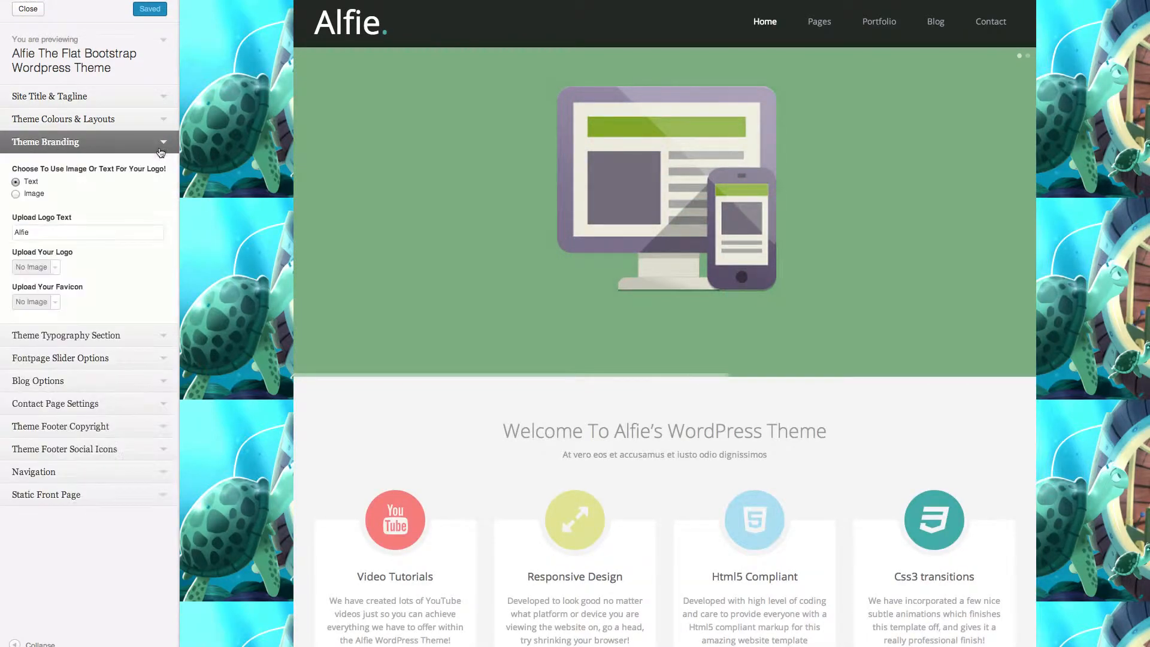
{"action": "left_click", "coordinate": [168, 123]}
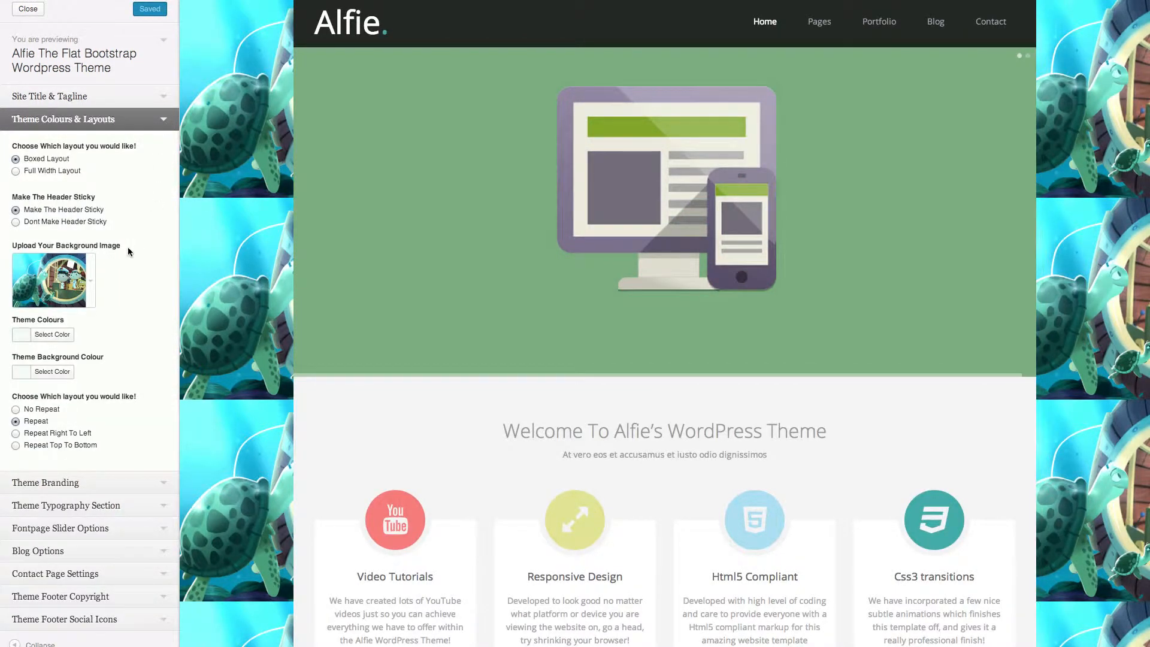
{"action": "left_click", "coordinate": [68, 435]}
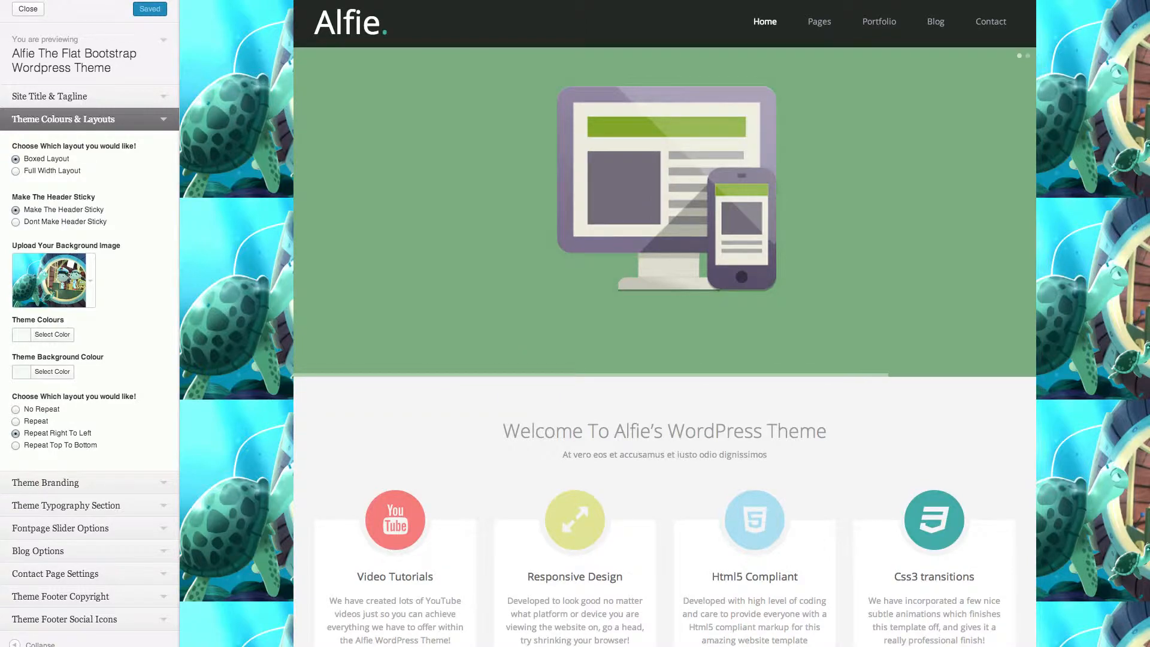
{"action": "key", "text": "super+r"}
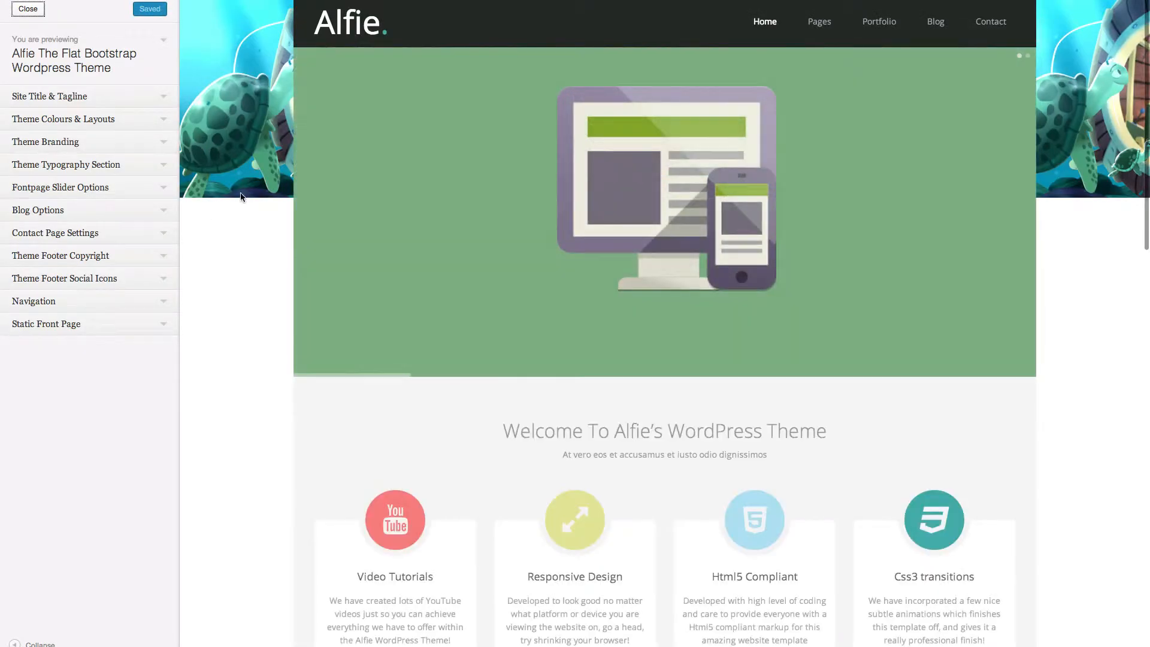
Step: Set the background image to Repeat Top To Bottom in Theme Colours & Layouts and publish the change
{"action": "left_click", "coordinate": [172, 191]}
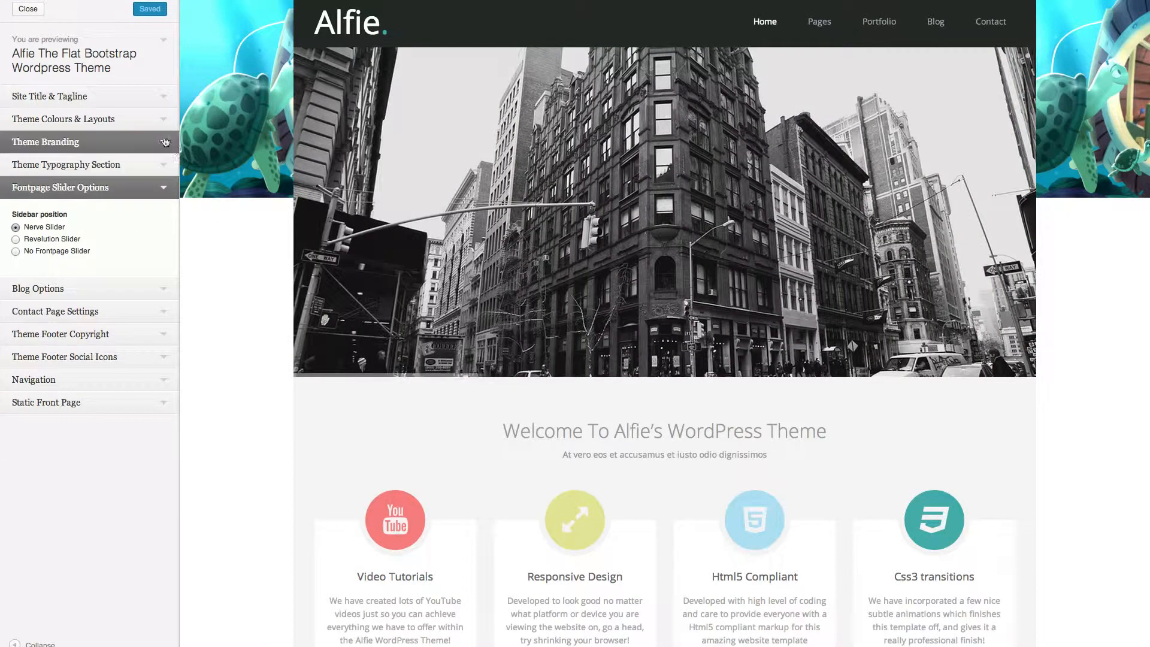
{"action": "left_click", "coordinate": [162, 119]}
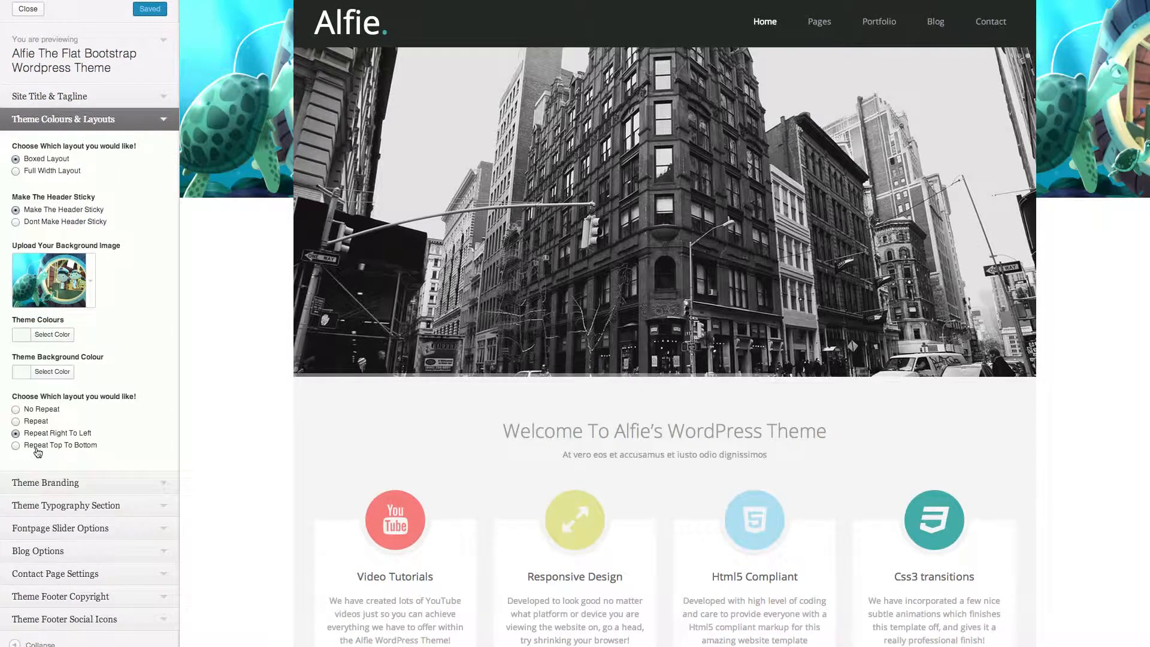
{"action": "left_click", "coordinate": [36, 449]}
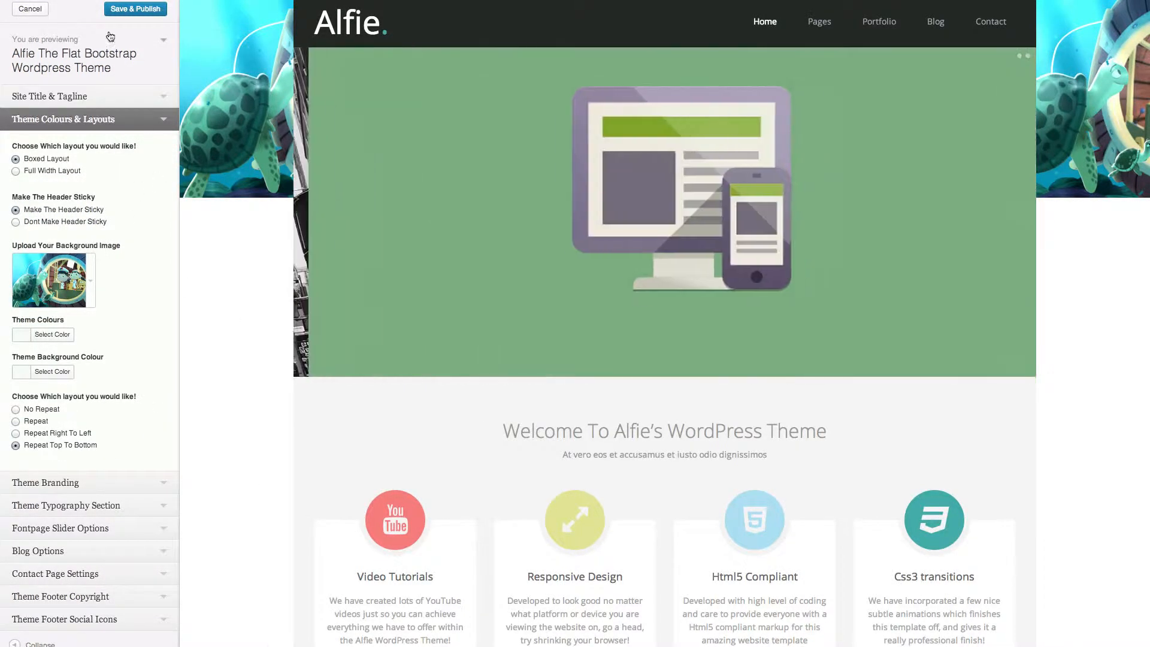
{"action": "left_click", "coordinate": [122, 11]}
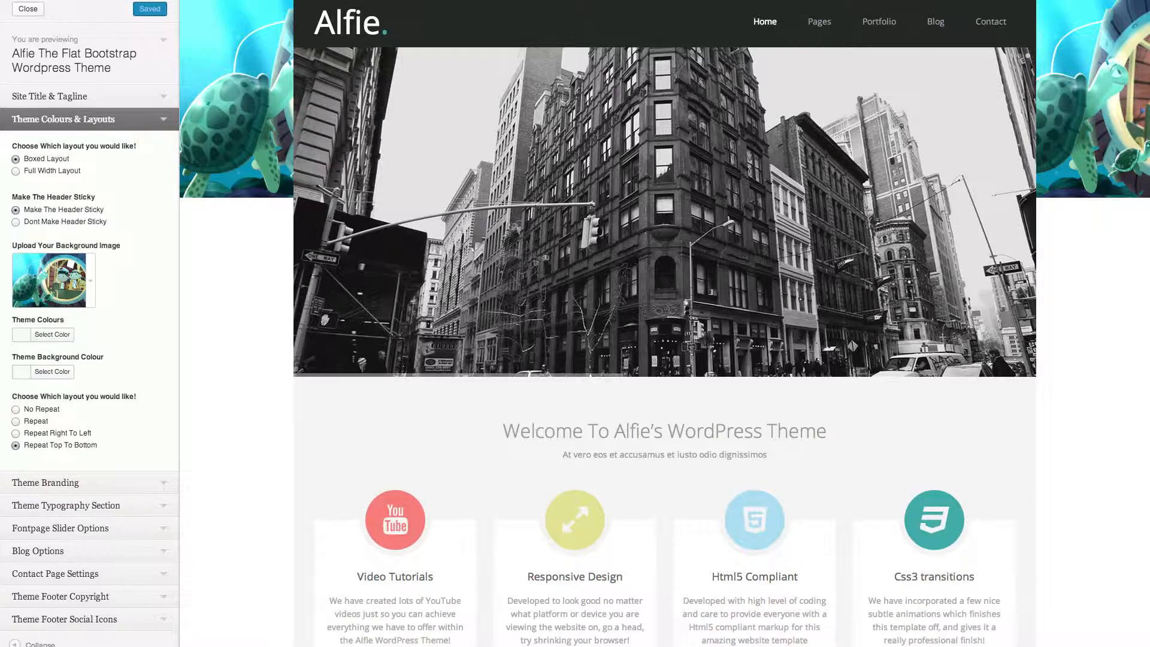
Step: Reload the customizer to check the vertical tiling, and set the background image to Repeat in Theme Colours & Layouts
{"action": "key", "text": "super+r"}
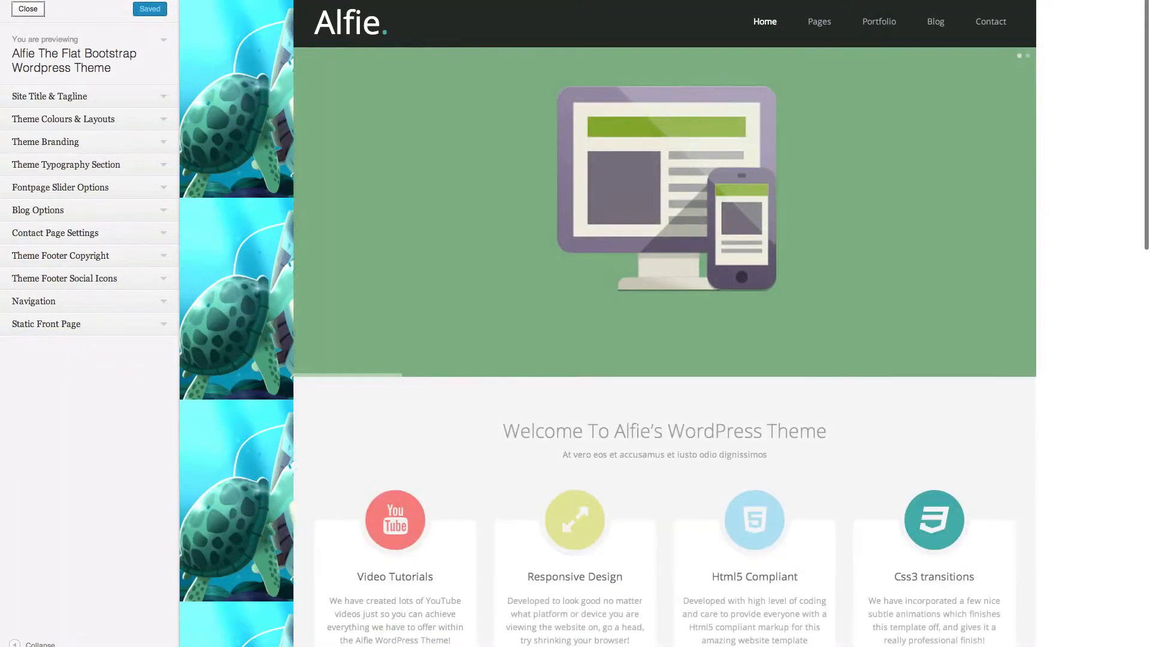
{"action": "scroll", "coordinate": [296, 72], "scroll_direction": "down", "scroll_amount": 15}
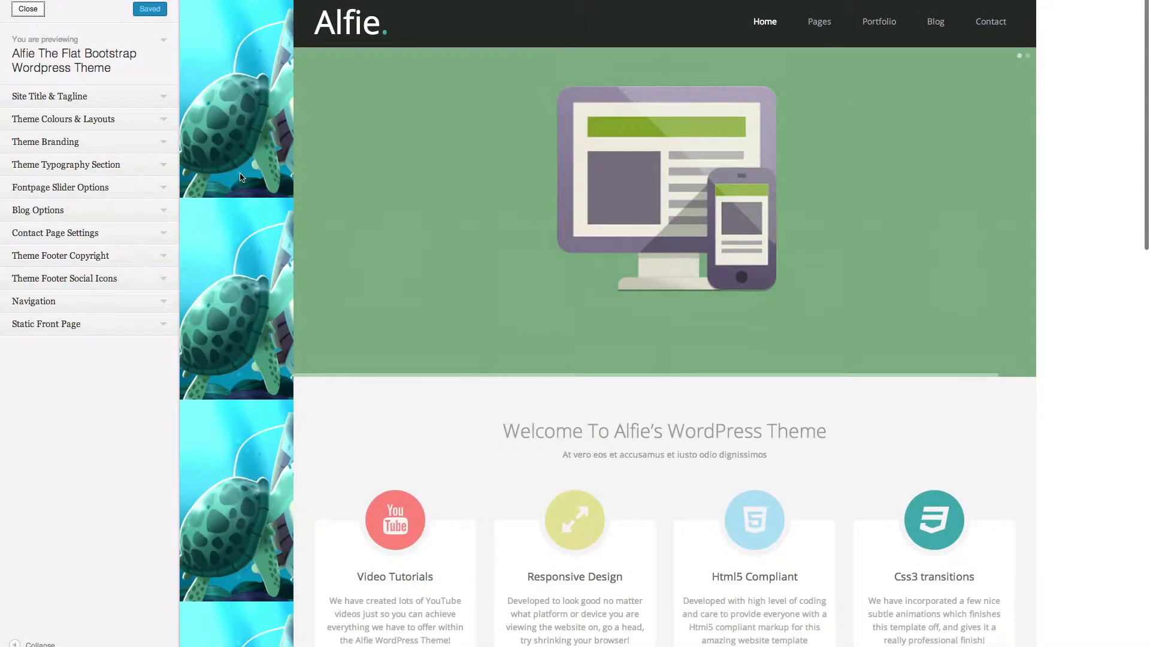
{"action": "left_click", "coordinate": [169, 122]}
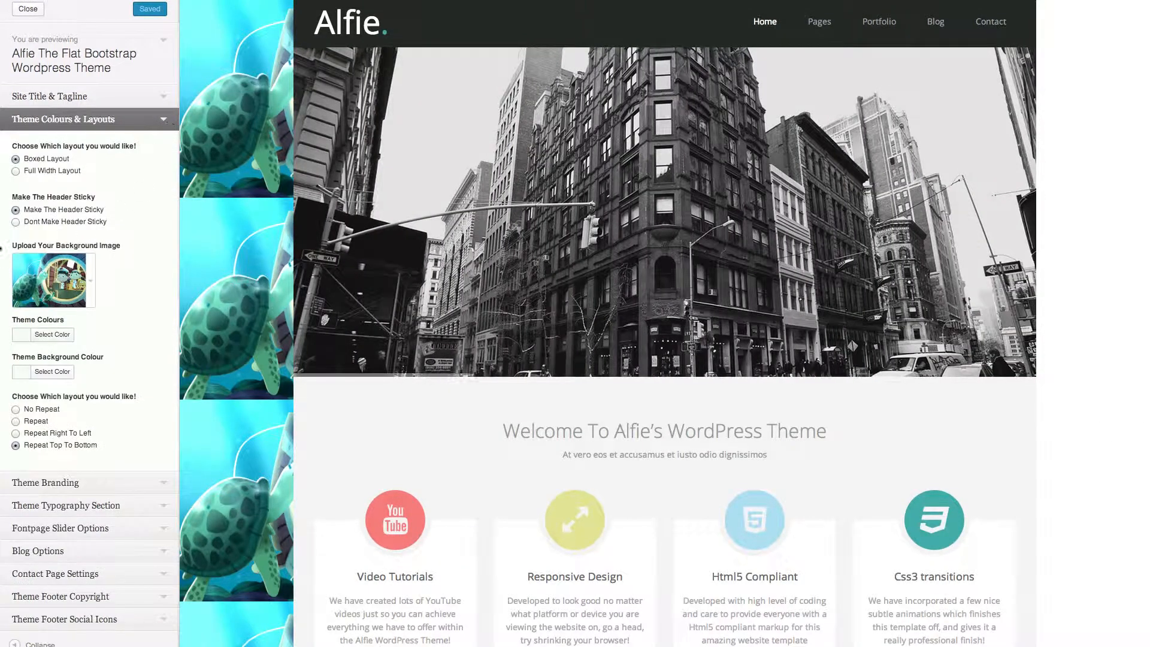
{"action": "left_click", "coordinate": [16, 421]}
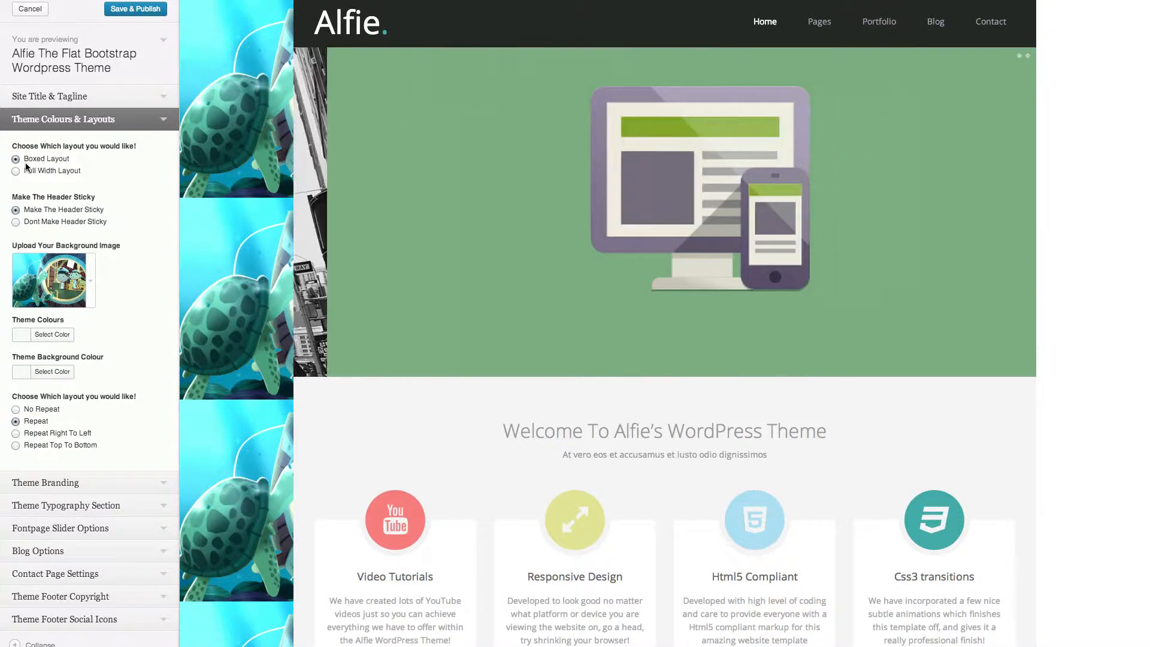
Step: Remove the uploaded background image from Theme Colours & Layouts and publish the change
{"action": "left_click", "coordinate": [86, 285]}
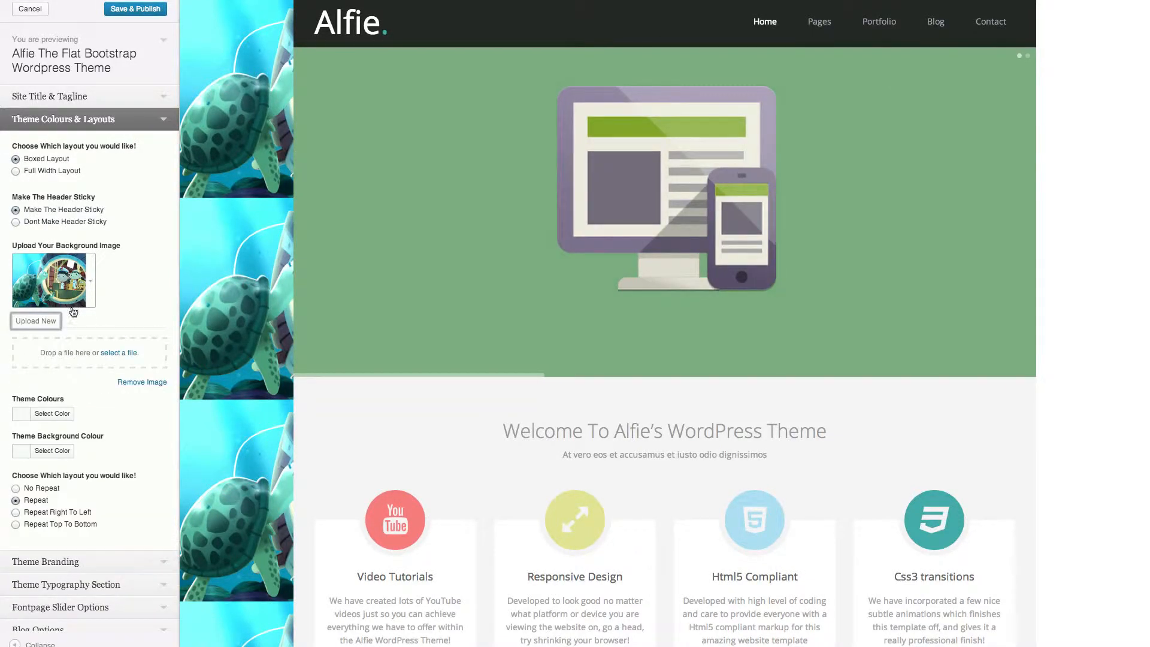
{"action": "left_click", "coordinate": [142, 383]}
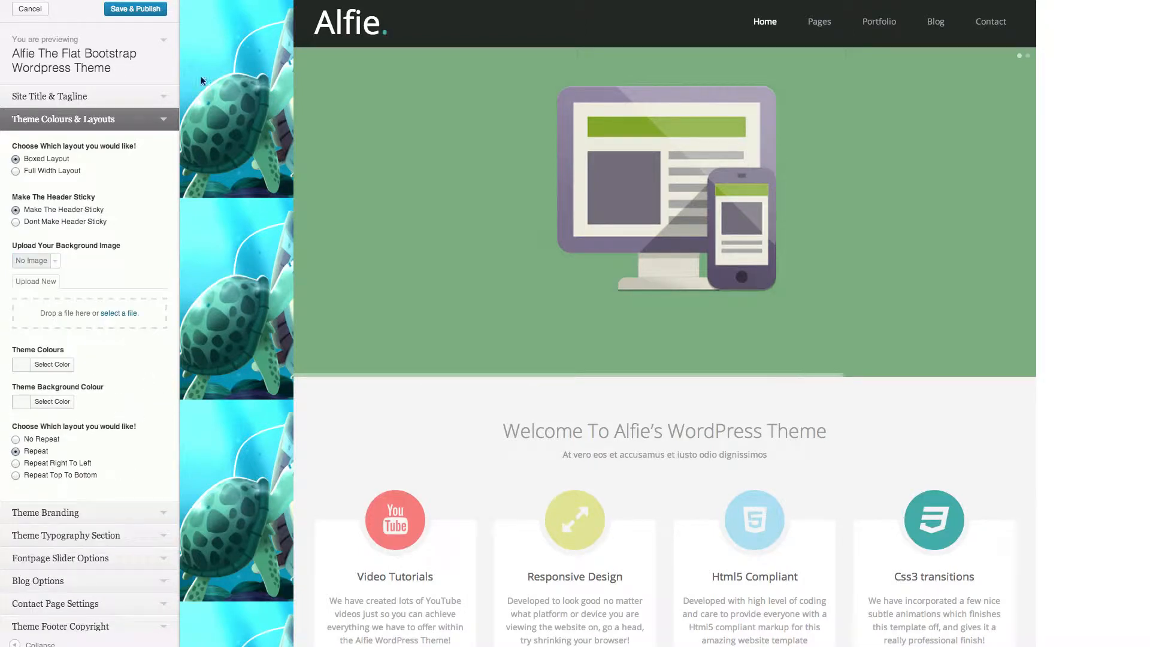
{"action": "left_click", "coordinate": [109, 9]}
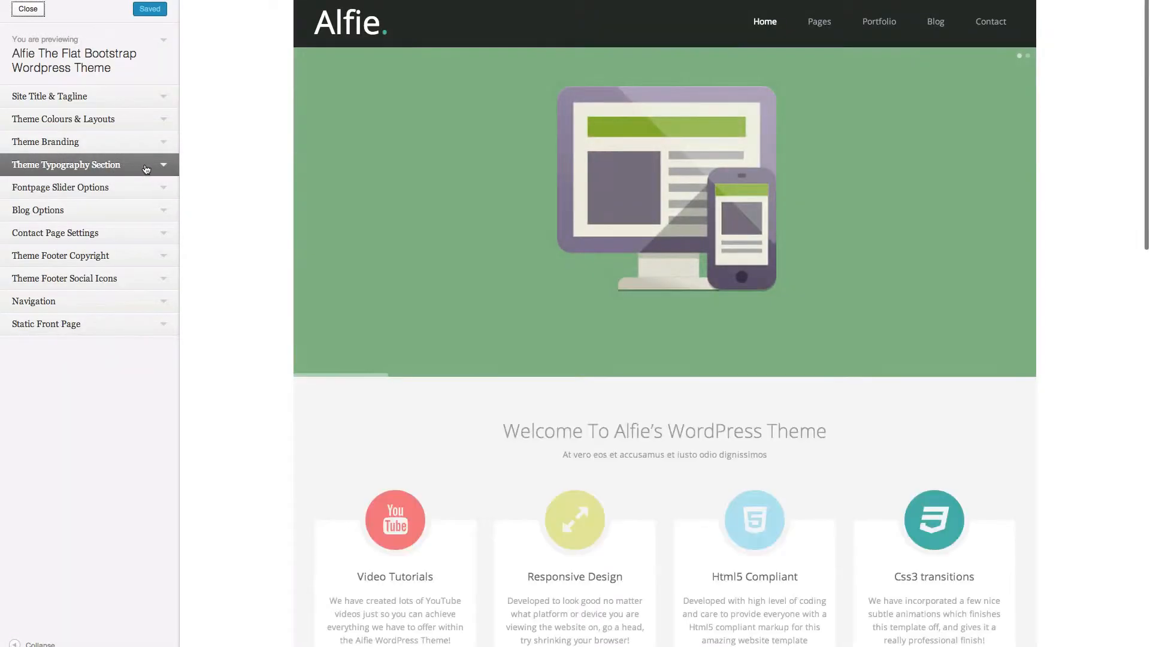
Step: Set the Theme Colours option to the red swatch #dd3333 in Theme Colours & Layouts and publish it
{"action": "left_click", "coordinate": [159, 119]}
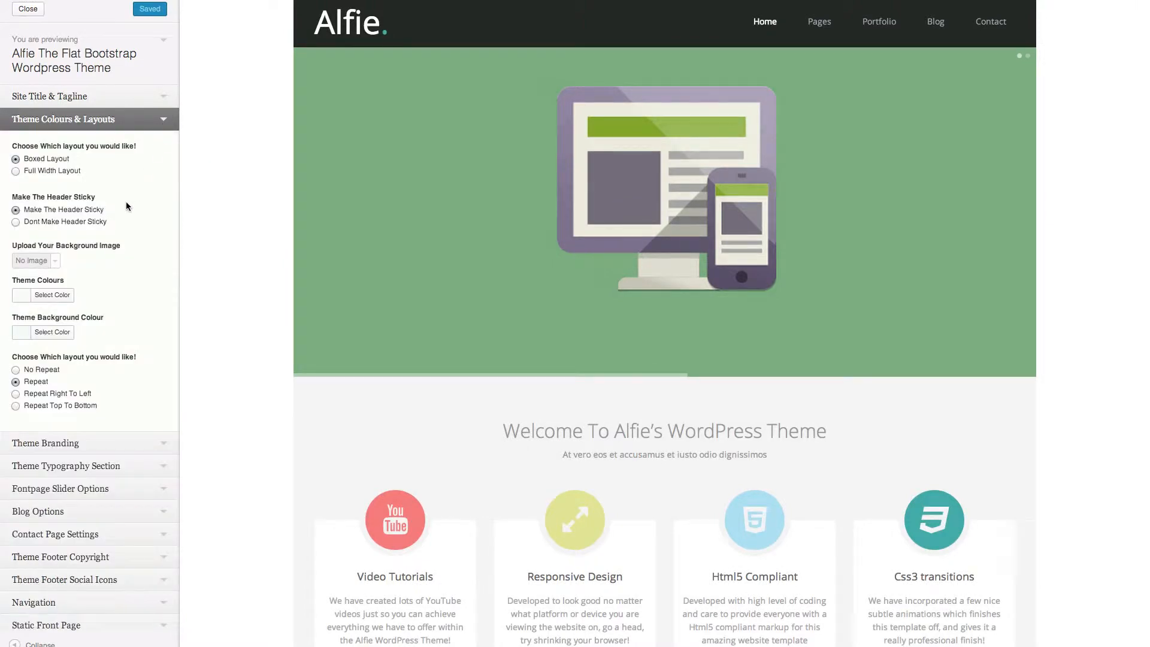
{"action": "left_click", "coordinate": [64, 295]}
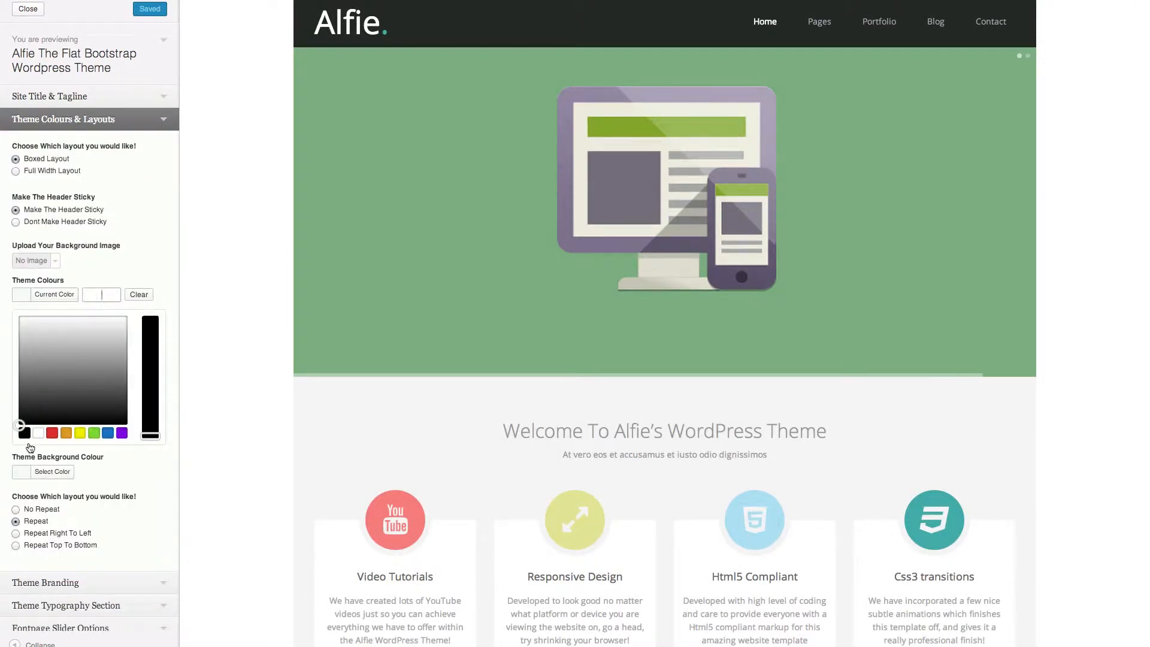
{"action": "left_click", "coordinate": [52, 433]}
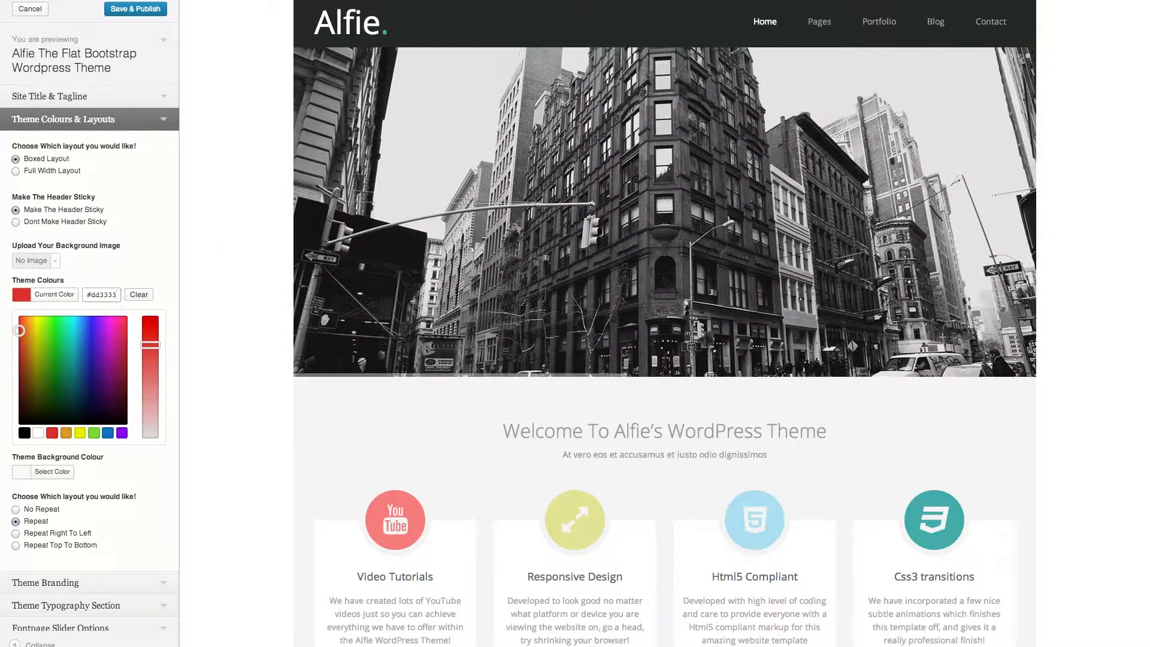
{"action": "left_click", "coordinate": [127, 10]}
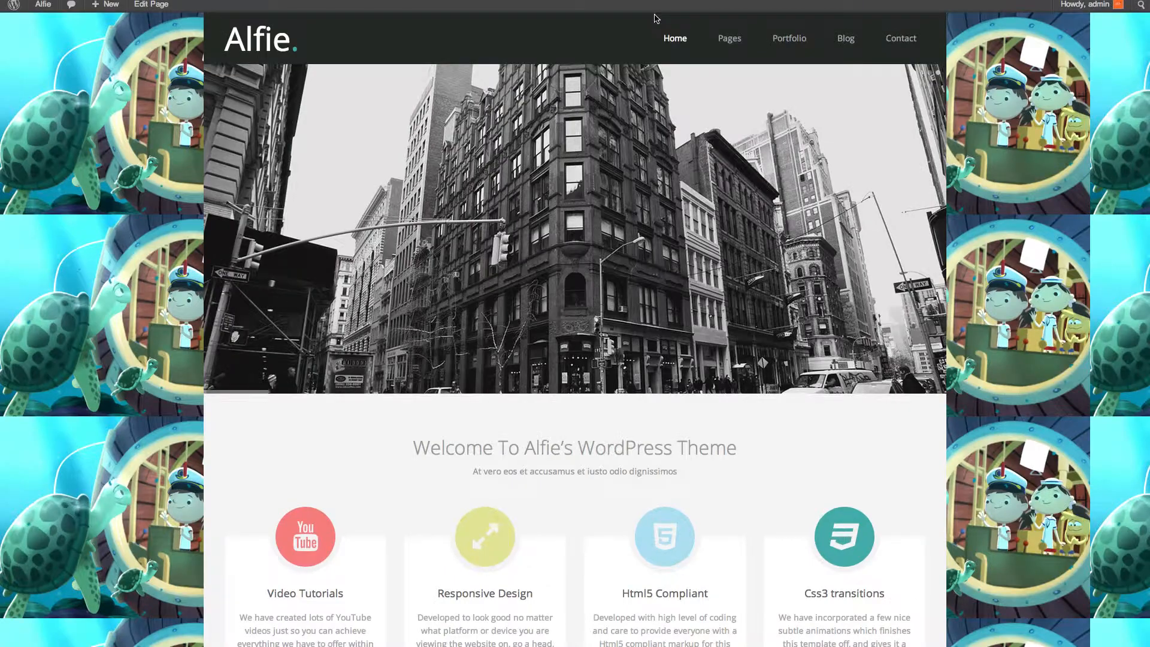
Step: Reload the live site's home page and examine the theme colour on its icons, portfolio links and footer headings
{"action": "left_click", "coordinate": [253, 41]}
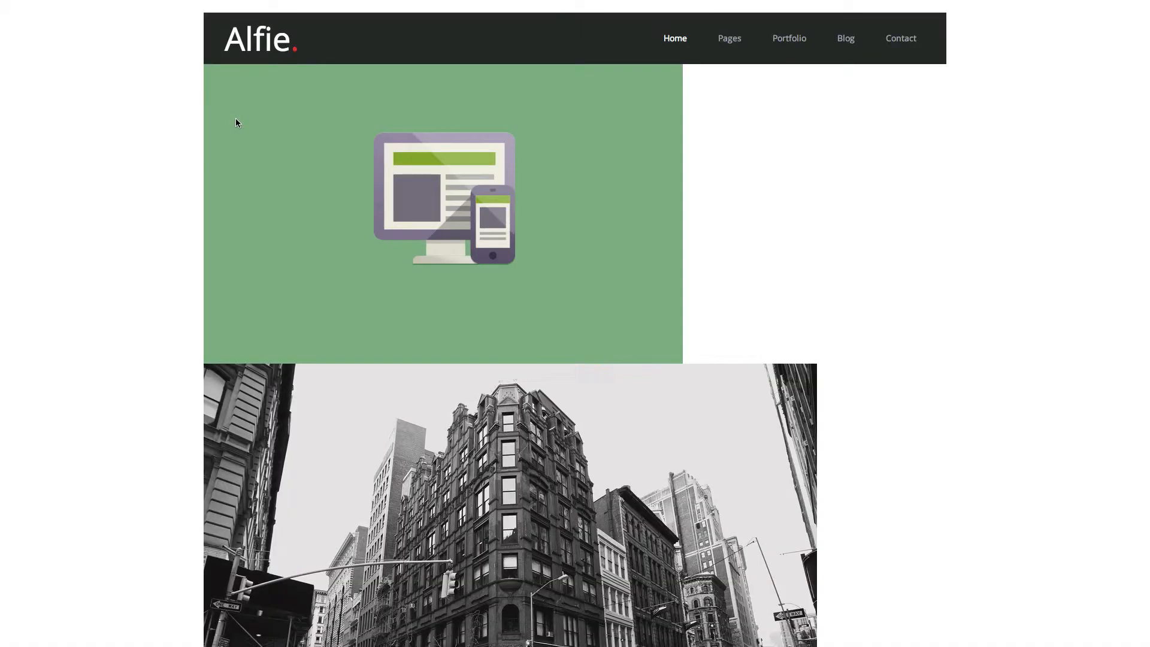
{"action": "scroll", "coordinate": [139, 186], "scroll_direction": "down", "scroll_amount": 5}
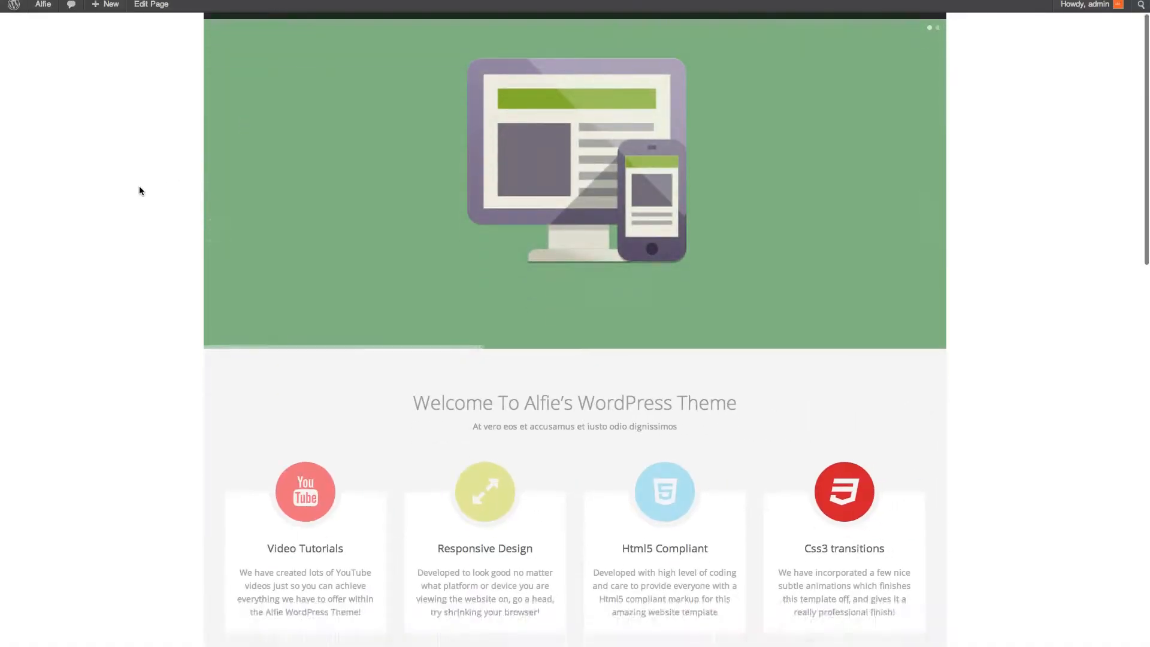
{"action": "scroll", "coordinate": [139, 191], "scroll_direction": "down", "scroll_amount": 10}
{"action": "scroll", "coordinate": [139, 190], "scroll_direction": "up", "scroll_amount": 5}
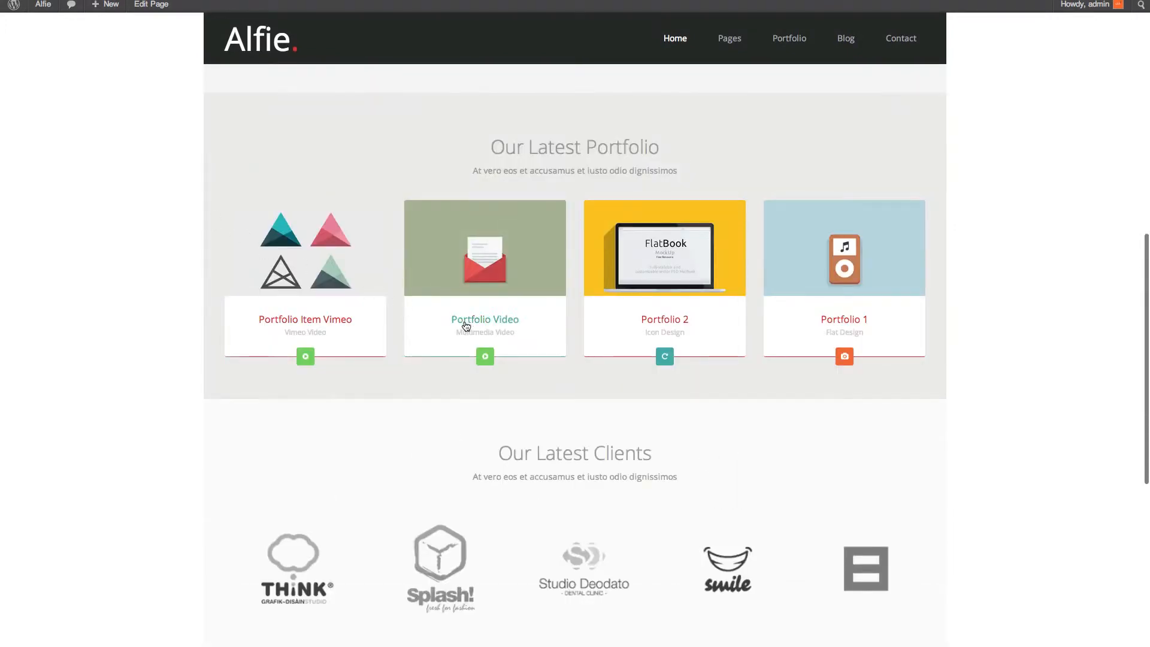
{"action": "left_click_drag", "start_coordinate": [698, 318], "coordinate": [612, 328]}
{"action": "scroll", "coordinate": [620, 354], "scroll_direction": "down", "scroll_amount": 8}
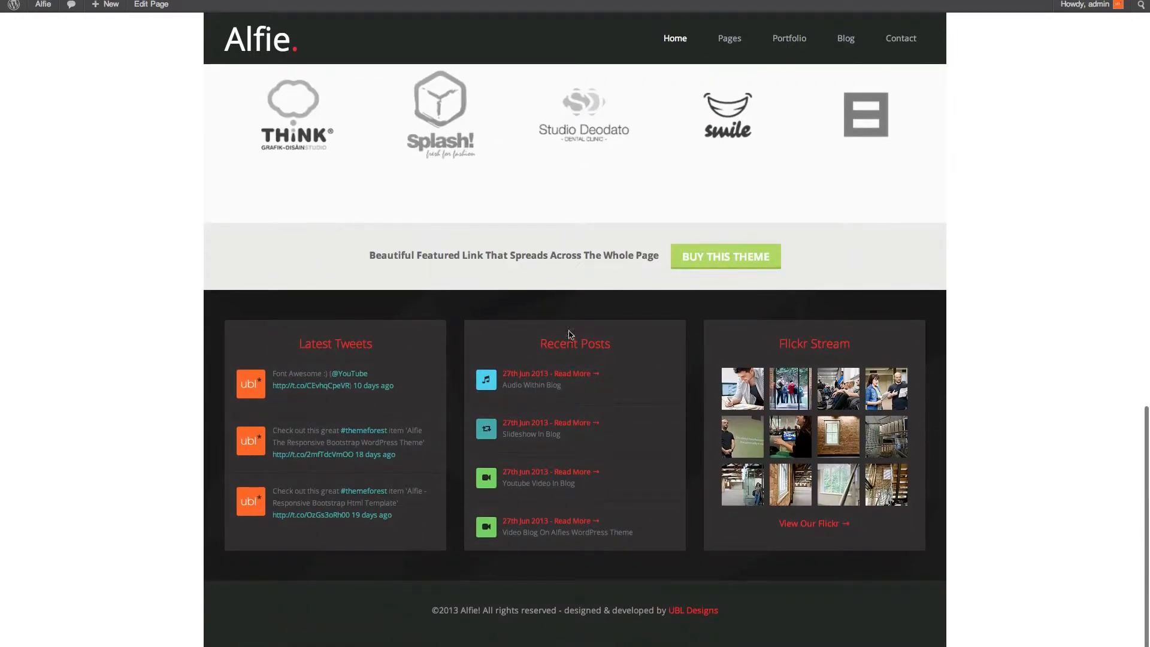
{"action": "scroll", "coordinate": [440, 411], "scroll_direction": "up", "scroll_amount": 20}
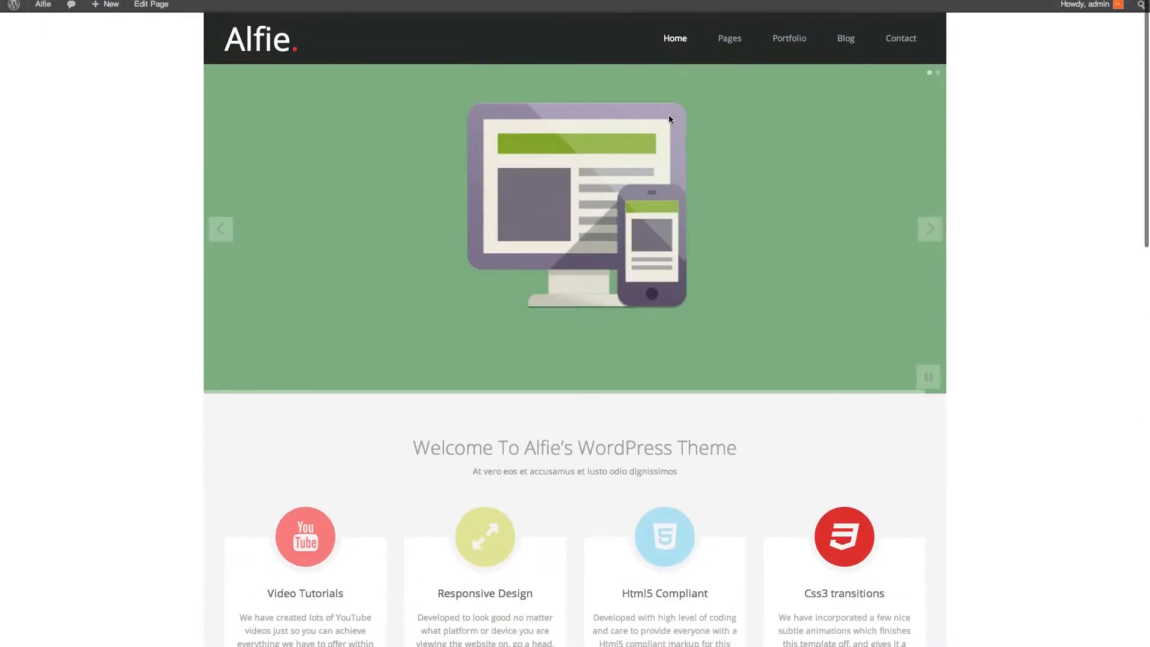
Step: Open the About Alfie page, show Title 2 in its Tabs Section, and examine the theme colour down the page
{"action": "left_click", "coordinate": [718, 76]}
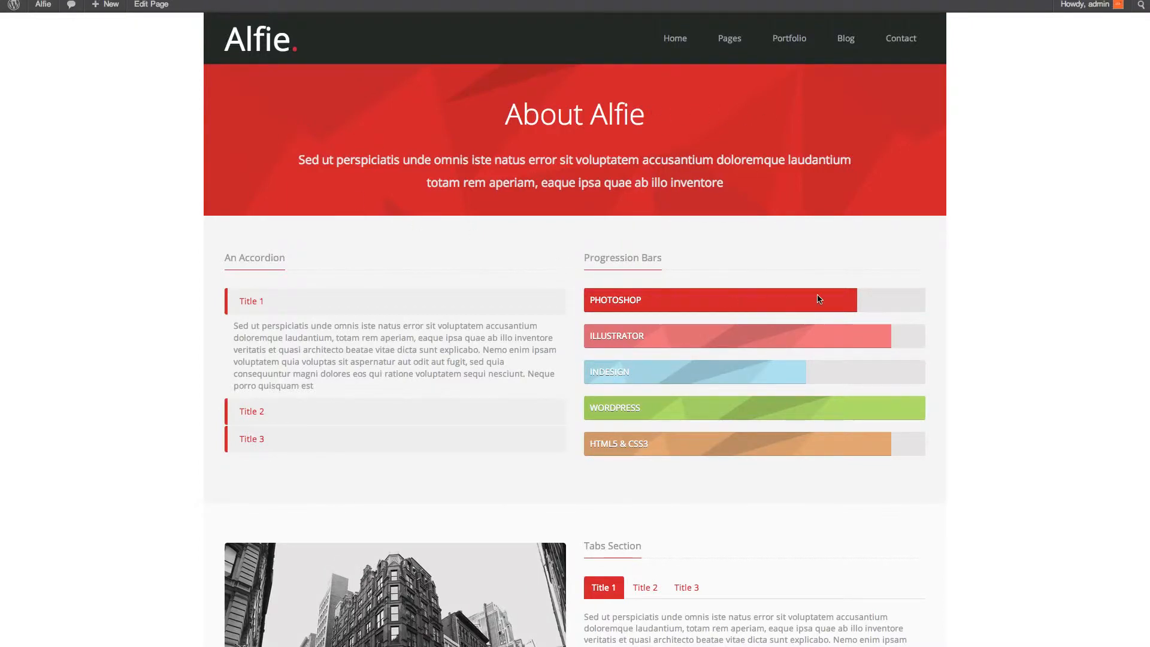
{"action": "scroll", "coordinate": [808, 298], "scroll_direction": "down", "scroll_amount": 5}
{"action": "left_click", "coordinate": [644, 302]}
{"action": "scroll", "coordinate": [724, 293], "scroll_direction": "down", "scroll_amount": 6}
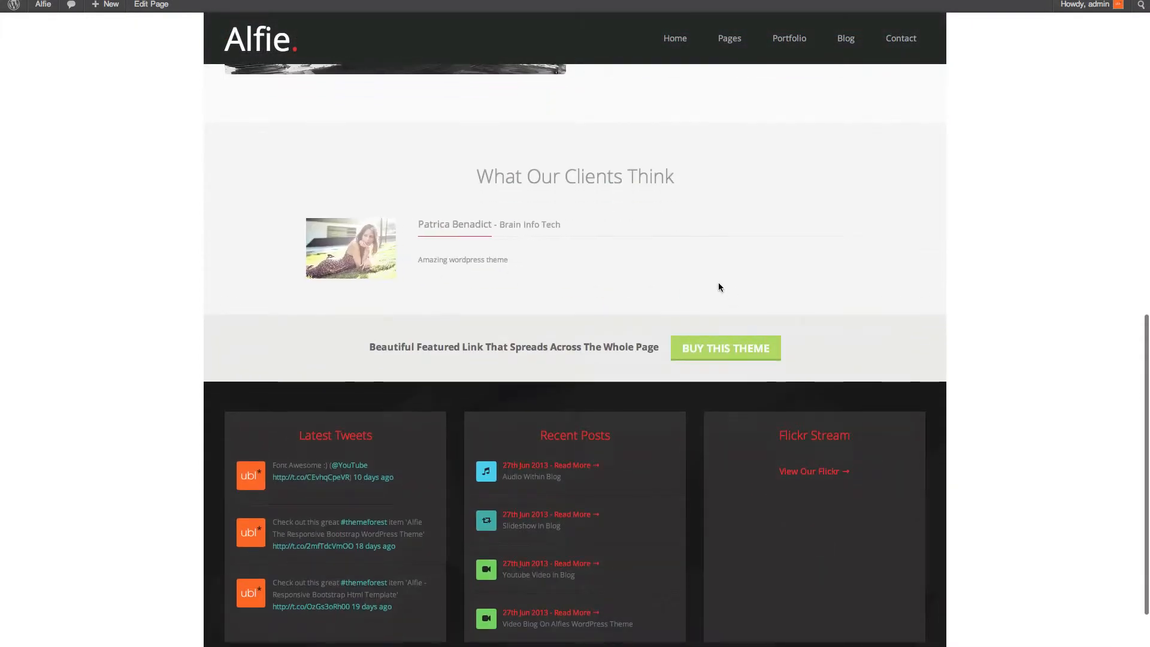
{"action": "scroll", "coordinate": [719, 296], "scroll_direction": "up", "scroll_amount": 10}
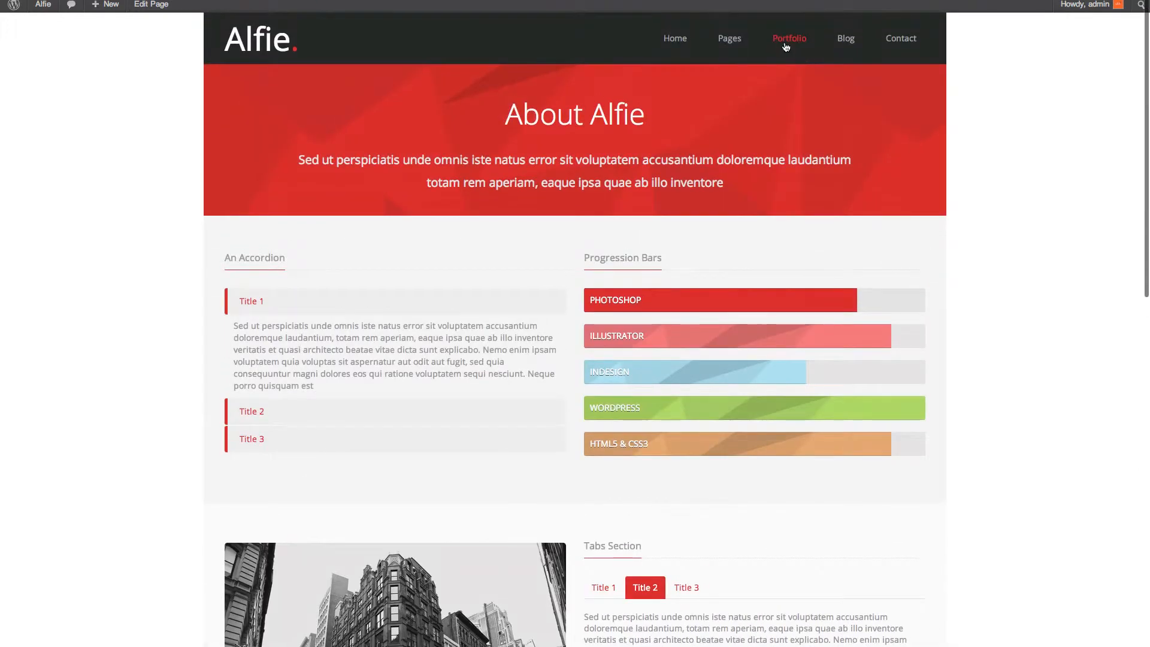
Step: Open the Portfolio Grid and Alfie's Blog pages and examine the theme colour on their headers, item overlays and links
{"action": "left_click", "coordinate": [785, 47]}
{"action": "mouse_move", "coordinate": [631, 353]}
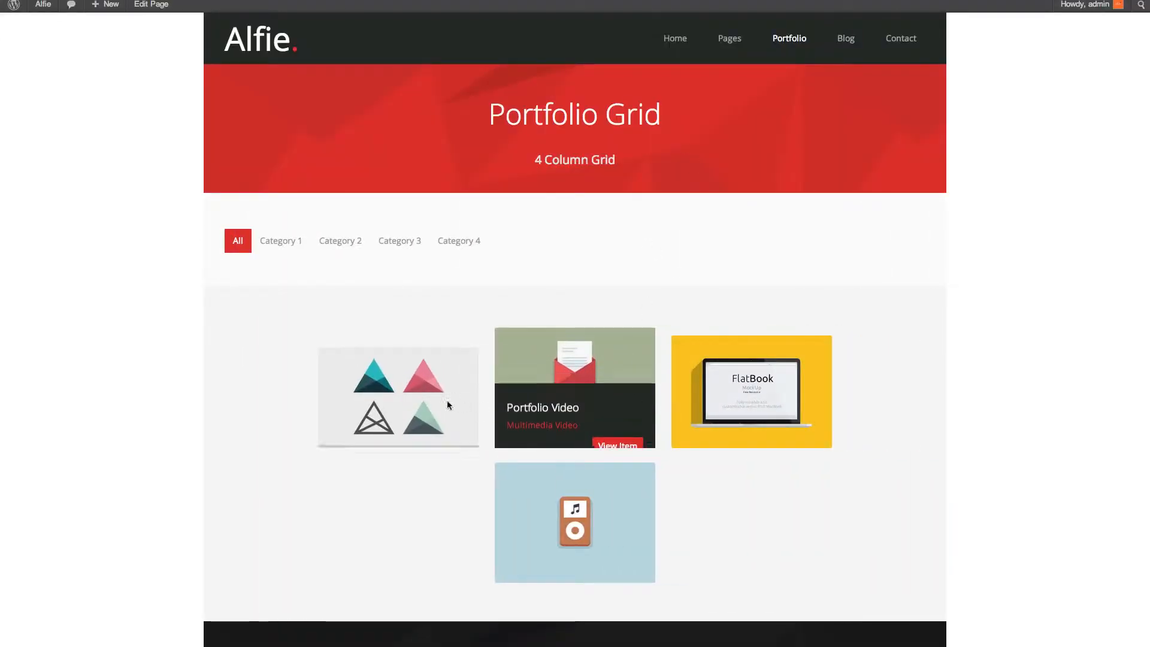
{"action": "left_click", "coordinate": [843, 46]}
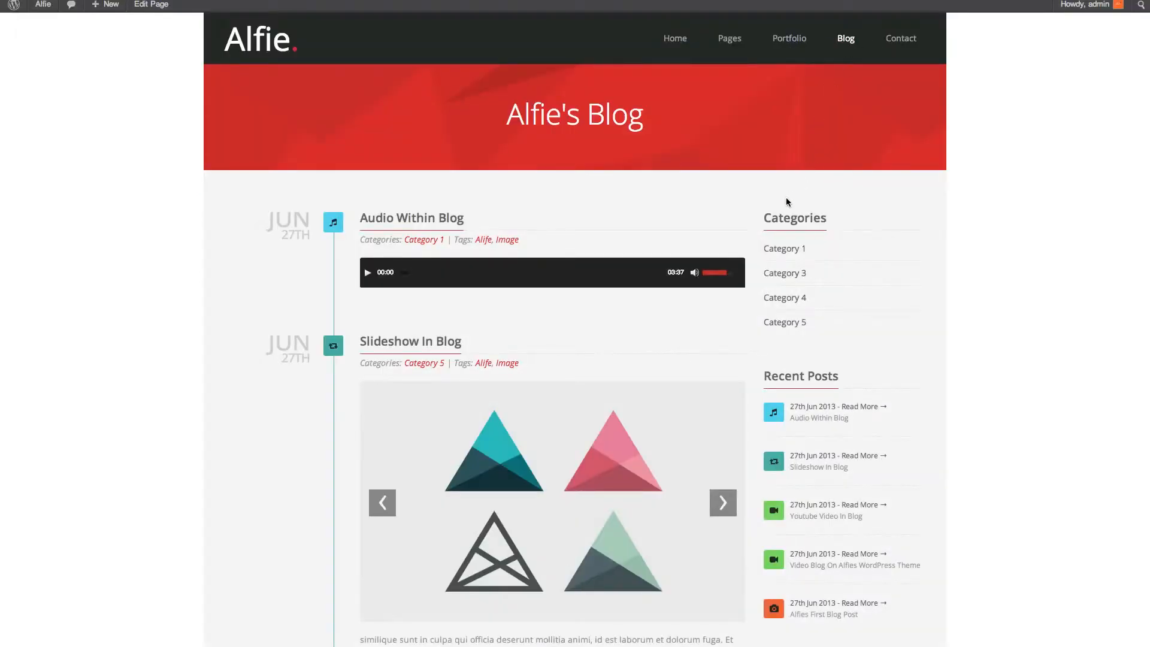
{"action": "scroll", "coordinate": [786, 201], "scroll_direction": "down", "scroll_amount": 1}
{"action": "scroll", "coordinate": [564, 192], "scroll_direction": "down", "scroll_amount": 10}
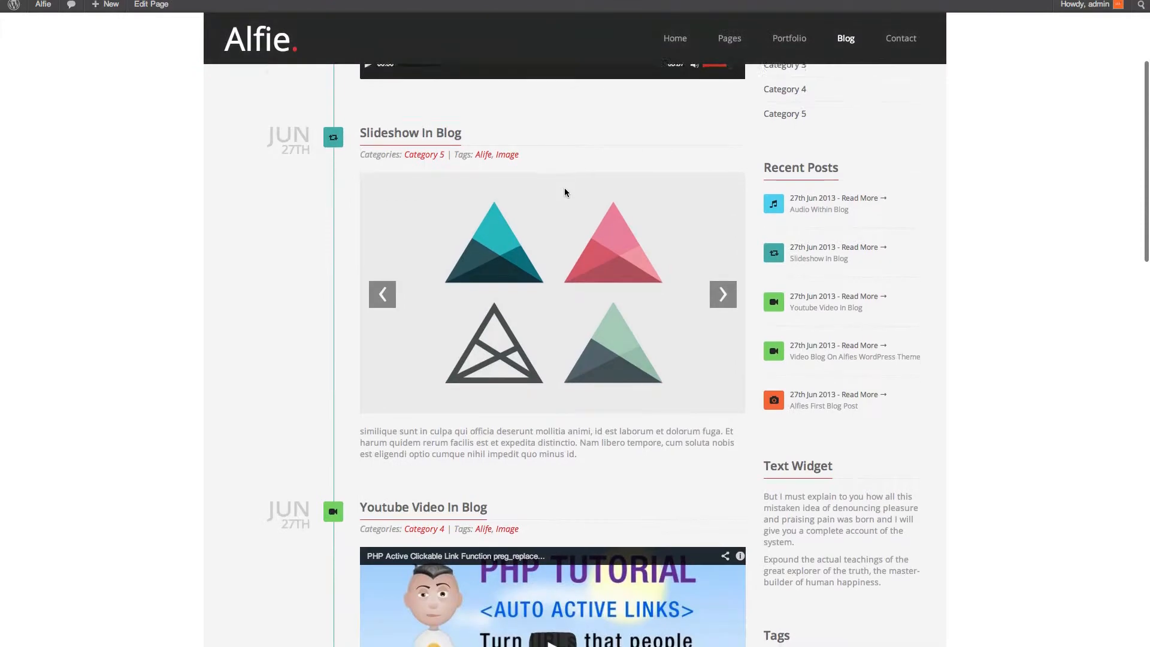
{"action": "scroll", "coordinate": [527, 215], "scroll_direction": "down", "scroll_amount": 1}
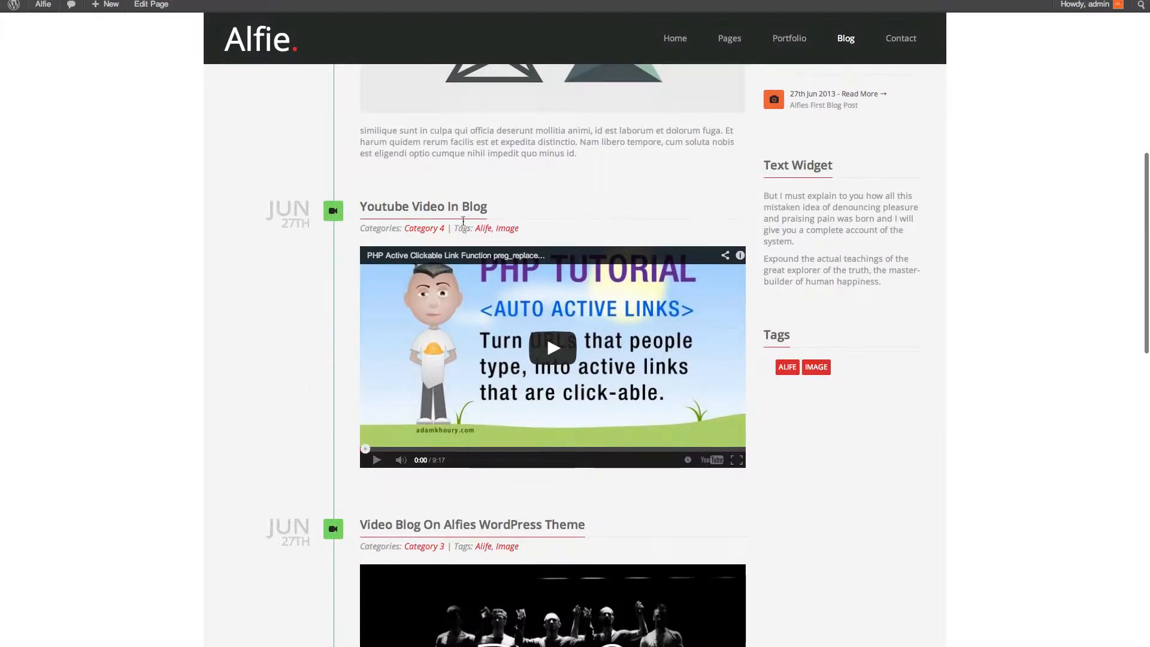
Step: Examine the Youtube Video In Blog post down to its footer, and open the Contact page
{"action": "left_click", "coordinate": [461, 212]}
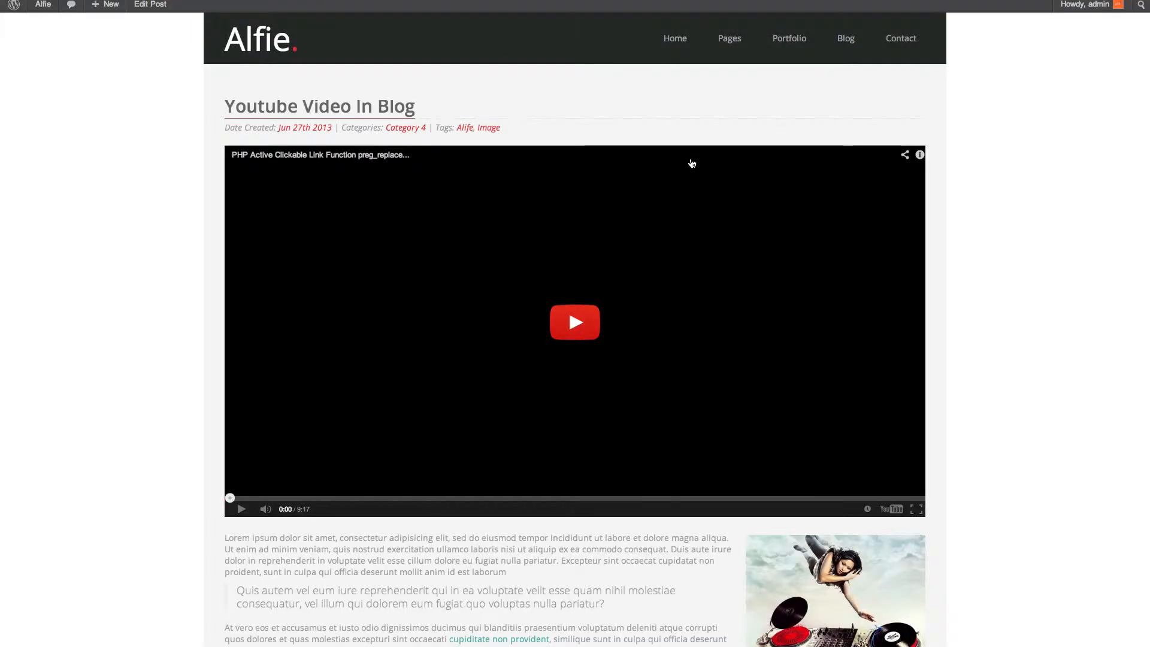
{"action": "scroll", "coordinate": [929, 146], "scroll_direction": "down", "scroll_amount": 20}
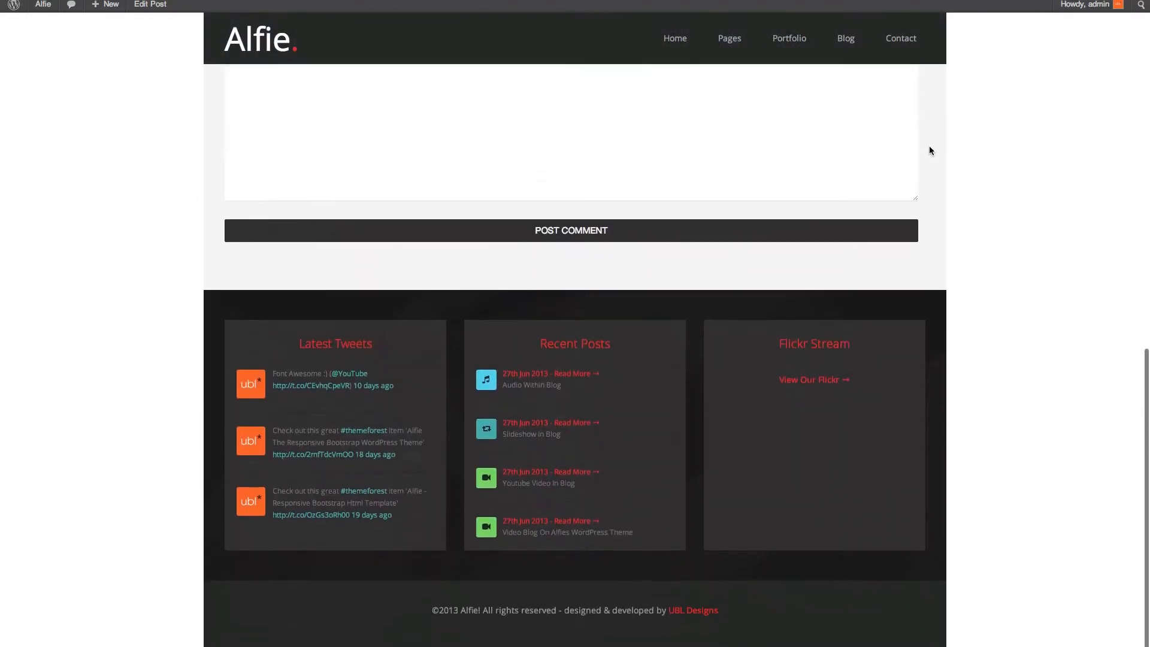
{"action": "scroll", "coordinate": [929, 149], "scroll_direction": "up", "scroll_amount": 20}
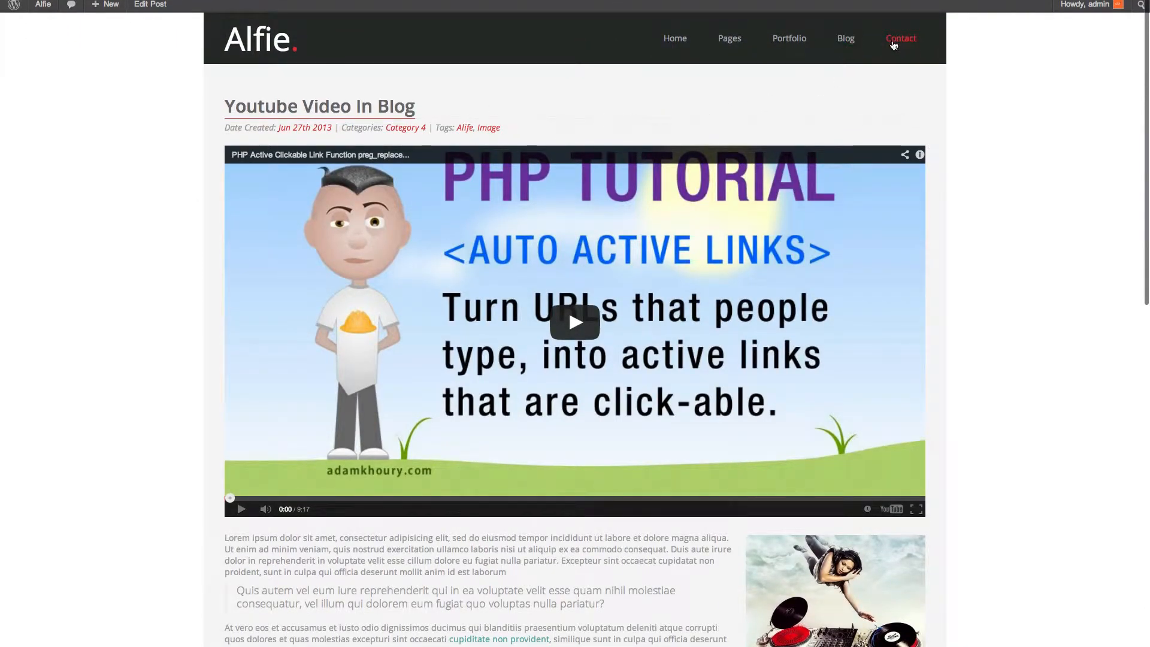
{"action": "left_click", "coordinate": [893, 45]}
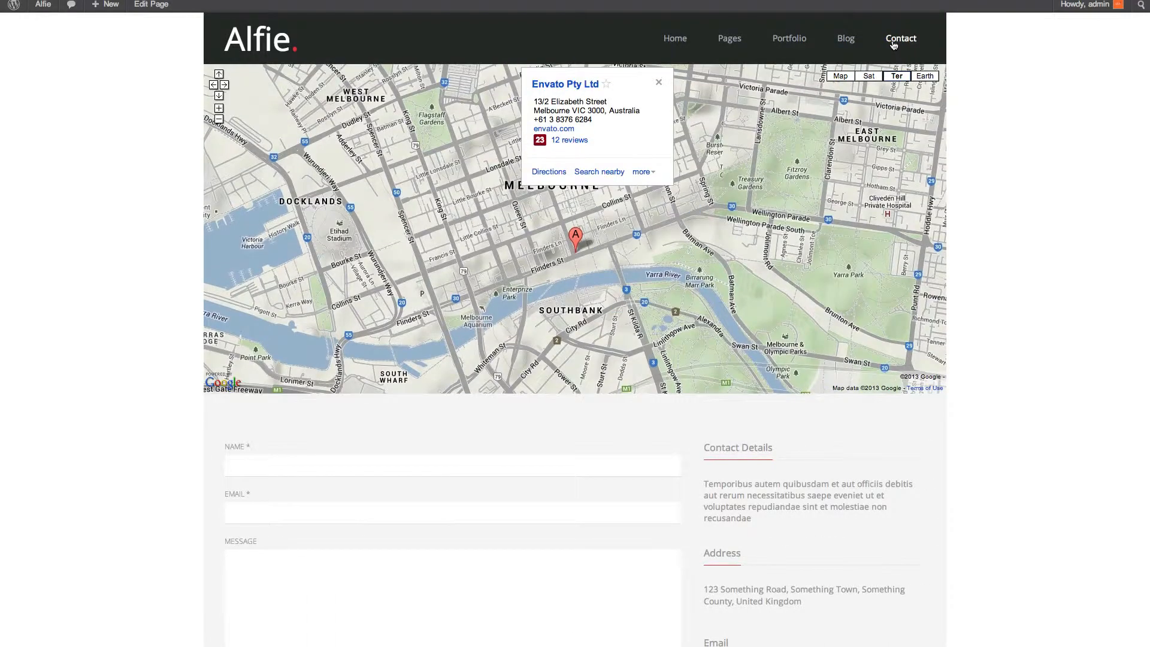
Step: Open the Services page and examine the theme colour on its header, quality bars and footer
{"action": "mouse_move", "coordinate": [730, 39]}
{"action": "left_click", "coordinate": [722, 101]}
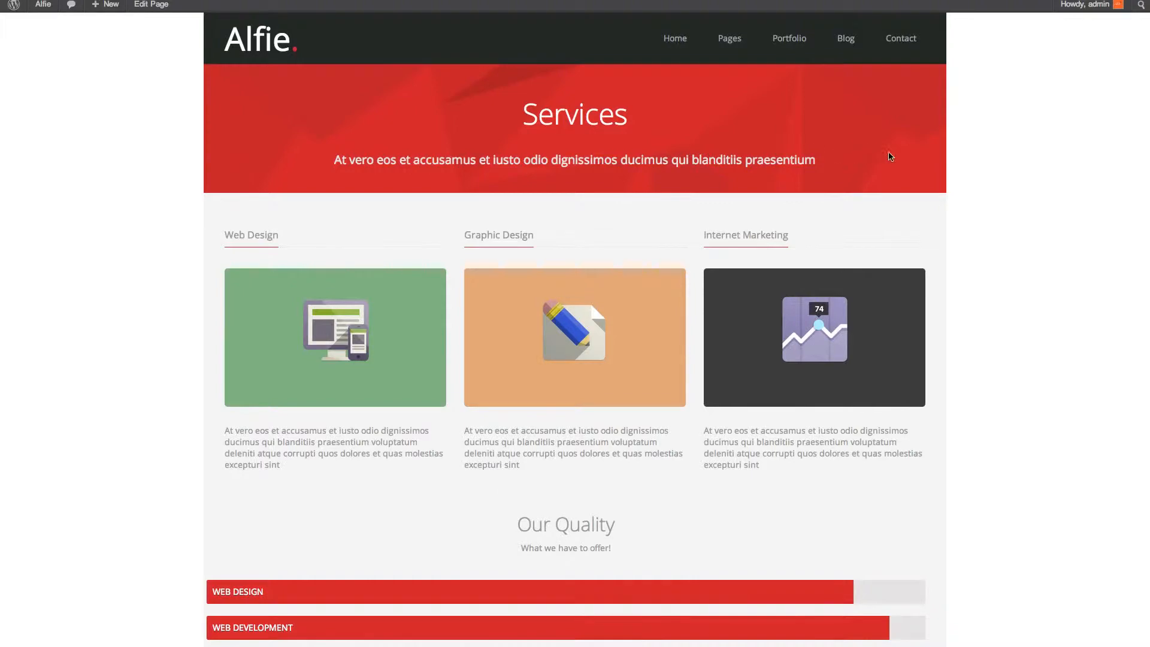
{"action": "scroll", "coordinate": [880, 154], "scroll_direction": "down", "scroll_amount": 6}
{"action": "scroll", "coordinate": [727, 328], "scroll_direction": "down", "scroll_amount": 5}
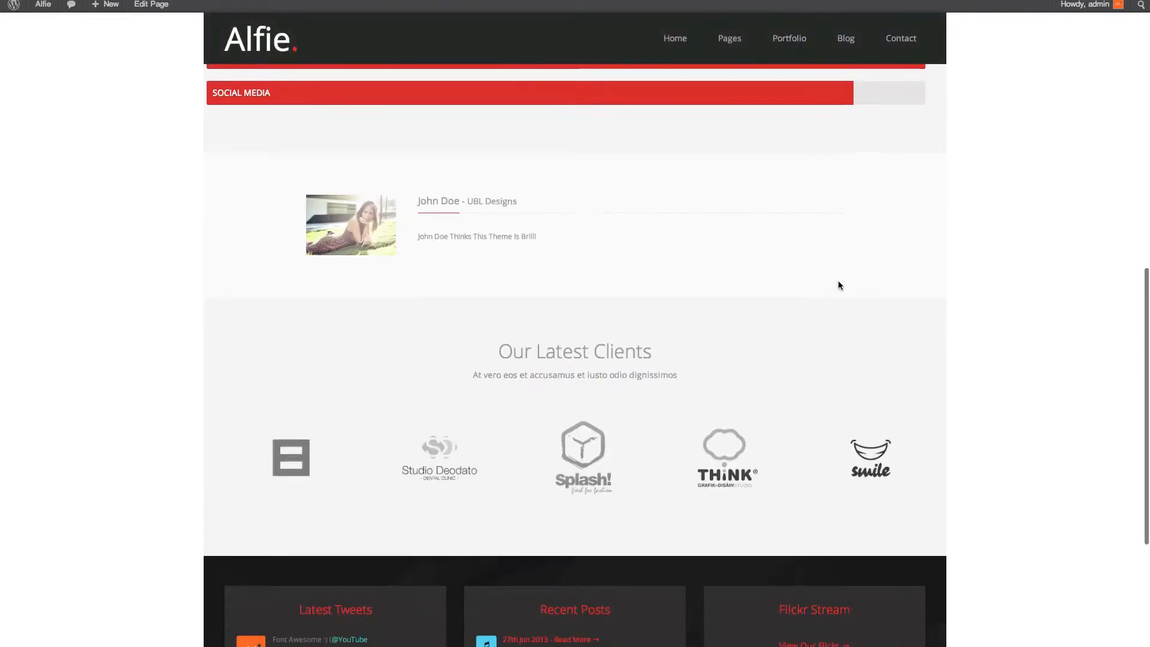
{"action": "scroll", "coordinate": [838, 281], "scroll_direction": "down", "scroll_amount": 2}
{"action": "scroll", "coordinate": [649, 136], "scroll_direction": "up", "scroll_amount": 15}
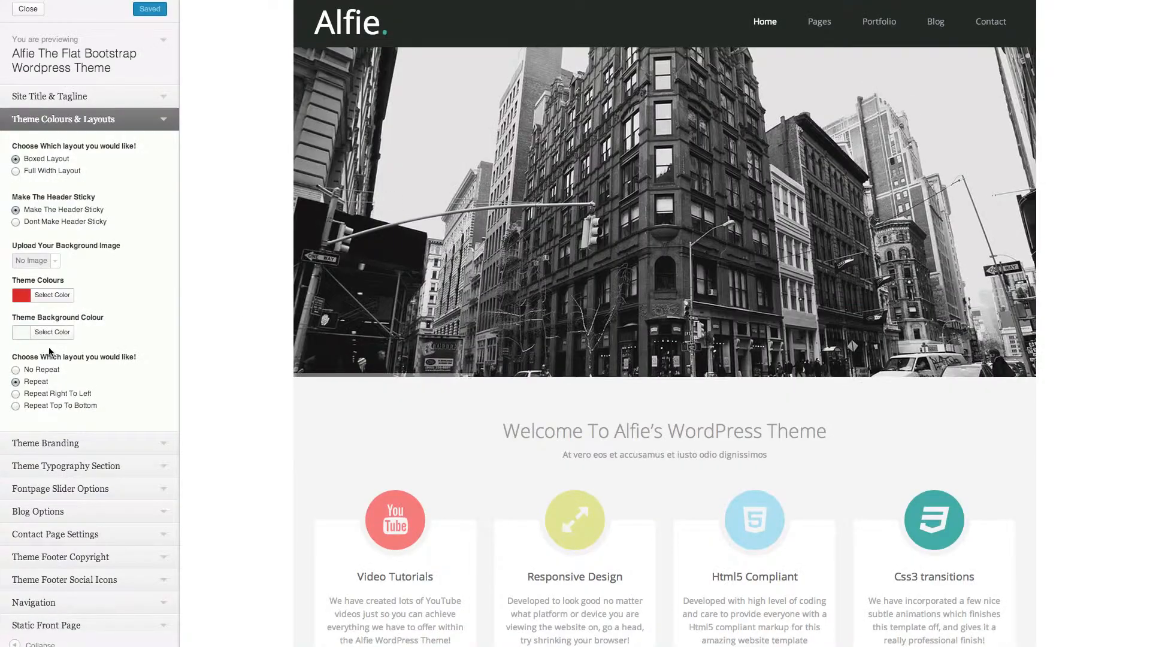
Step: Clear the Theme Colours value, set the Theme Background Colour to red #dd3333, and publish the changes
{"action": "left_click", "coordinate": [63, 295]}
{"action": "left_click", "coordinate": [140, 295]}
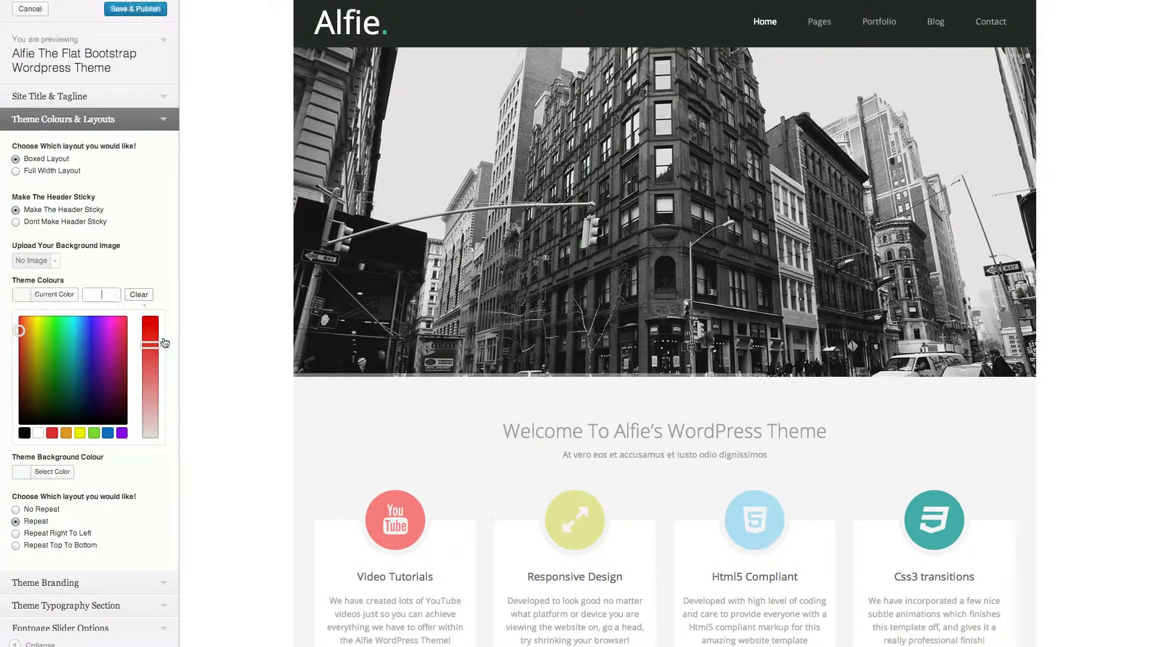
{"action": "left_click", "coordinate": [133, 281]}
{"action": "left_click", "coordinate": [72, 334]}
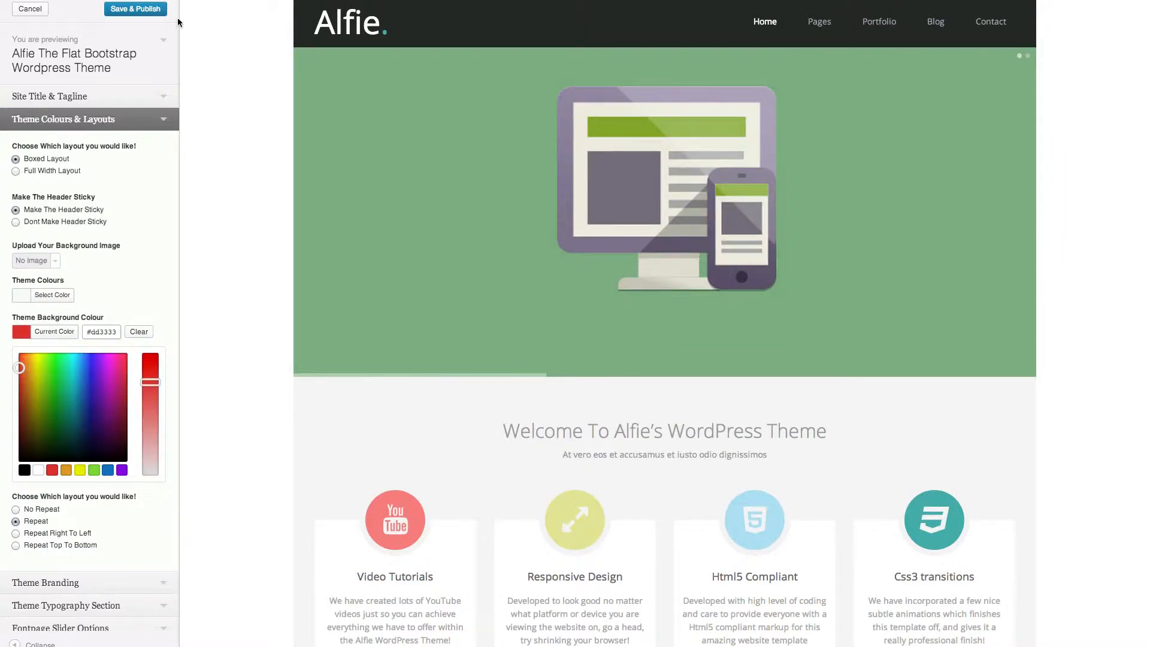
{"action": "left_click", "coordinate": [160, 11]}
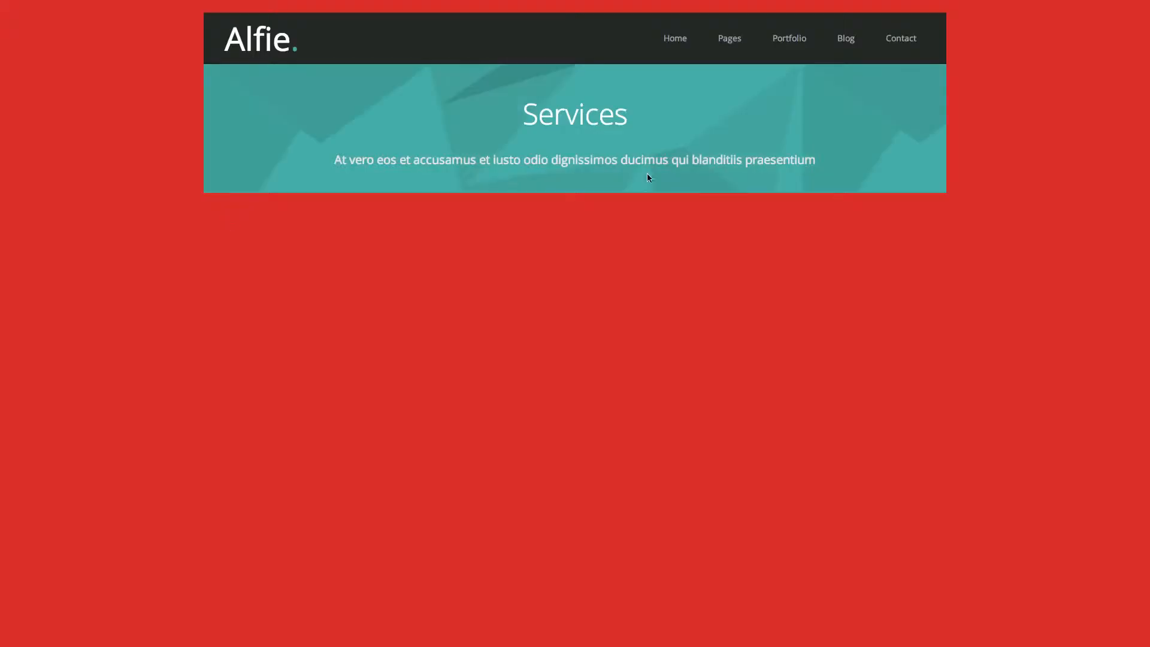
Step: Inspect the page background colour along the live site's Services and Home pages
{"action": "scroll", "coordinate": [1036, 426], "scroll_direction": "down", "scroll_amount": 15}
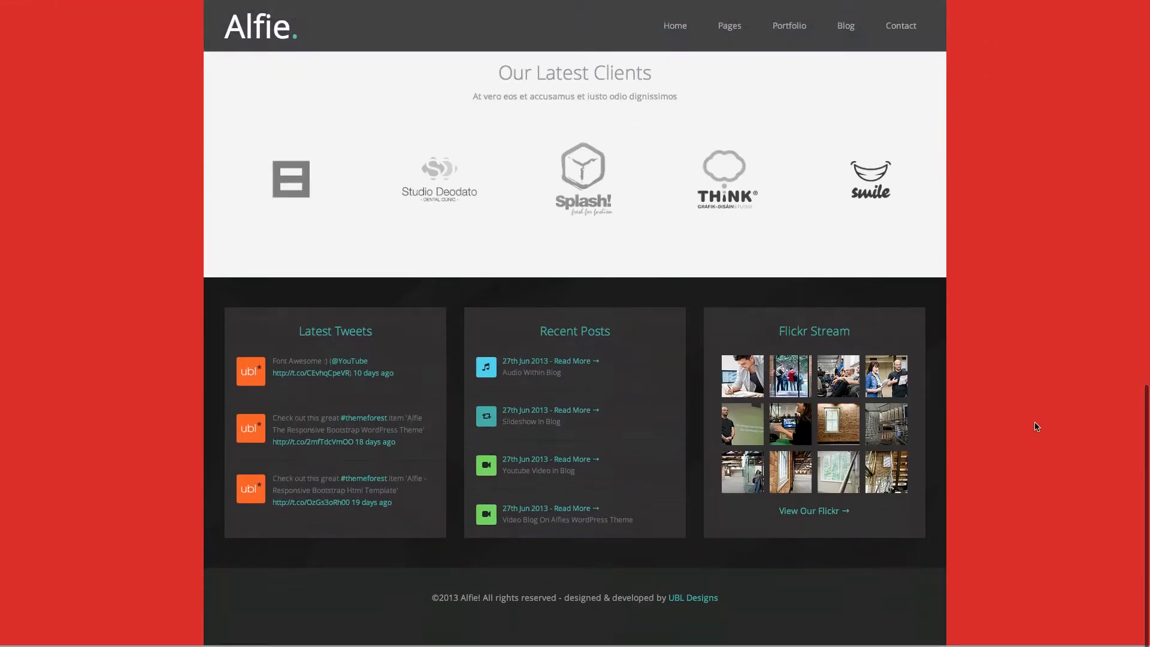
{"action": "scroll", "coordinate": [1037, 426], "scroll_direction": "up", "scroll_amount": 15}
{"action": "left_click", "coordinate": [682, 40]}
{"action": "scroll", "coordinate": [476, 256], "scroll_direction": "down", "scroll_amount": 10}
{"action": "scroll", "coordinate": [486, 247], "scroll_direction": "up", "scroll_amount": 10}
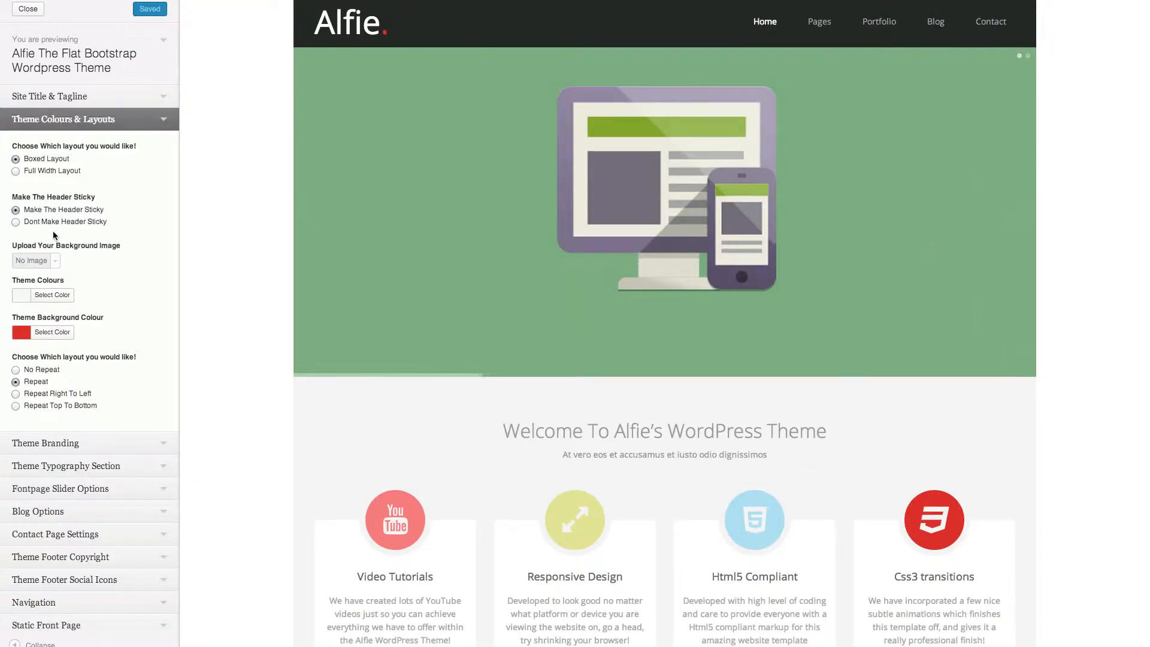
Step: Clear the Theme Background Colour and switch the theme to Full Width Layout, publishing each change
{"action": "left_click", "coordinate": [54, 332]}
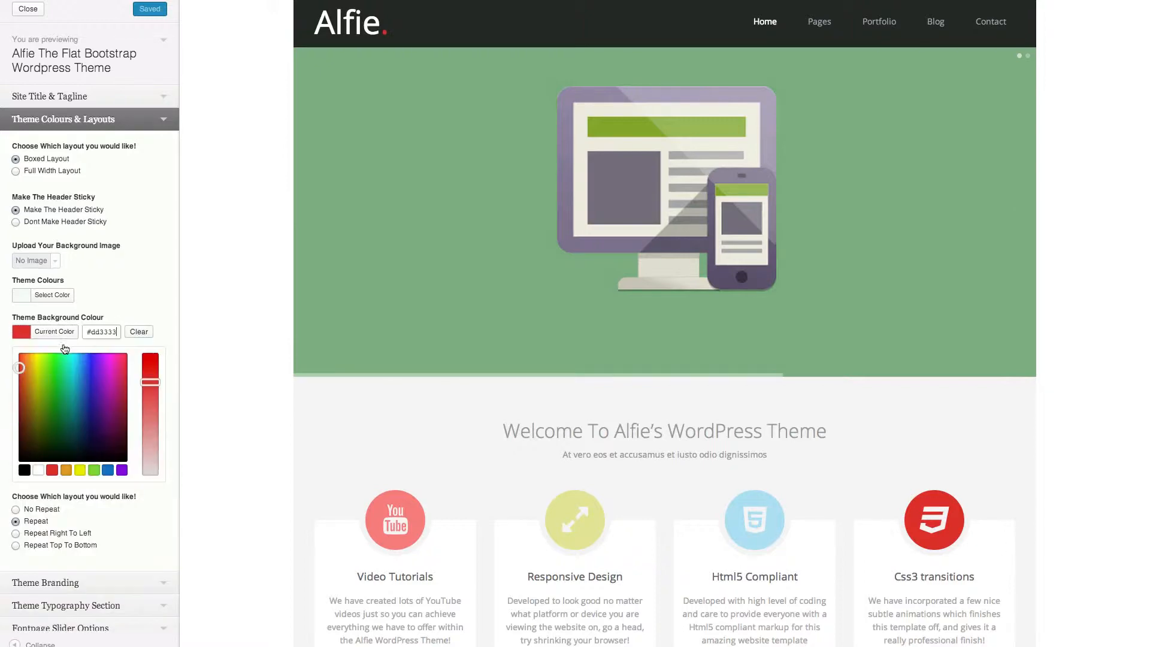
{"action": "left_click", "coordinate": [139, 331]}
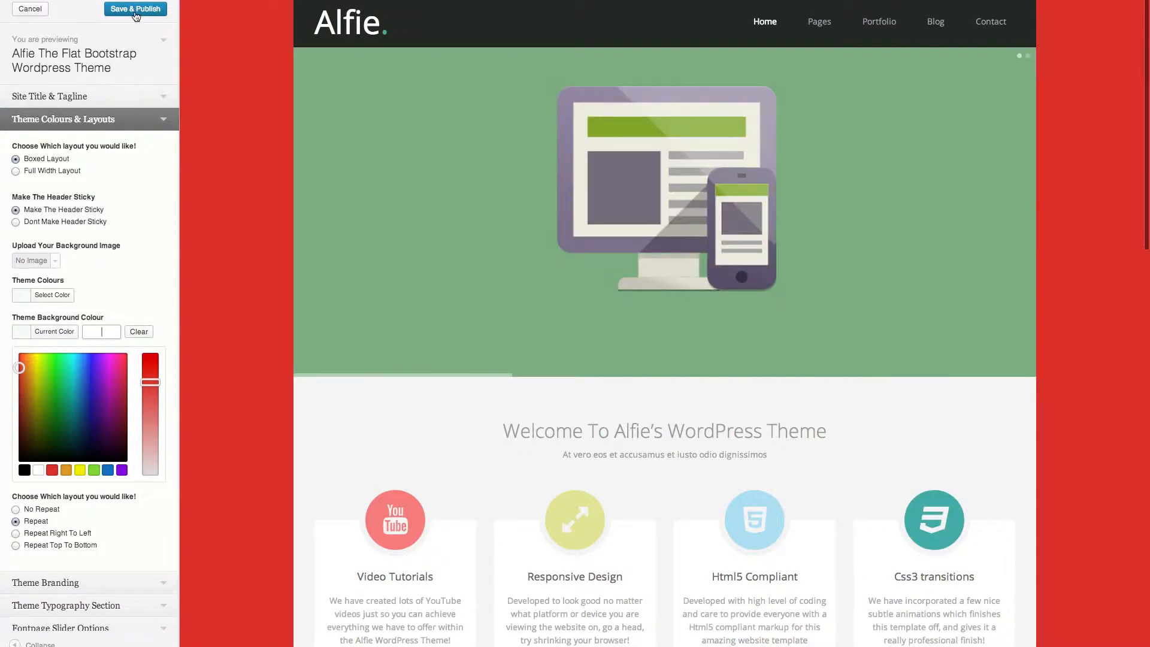
{"action": "left_click", "coordinate": [136, 12]}
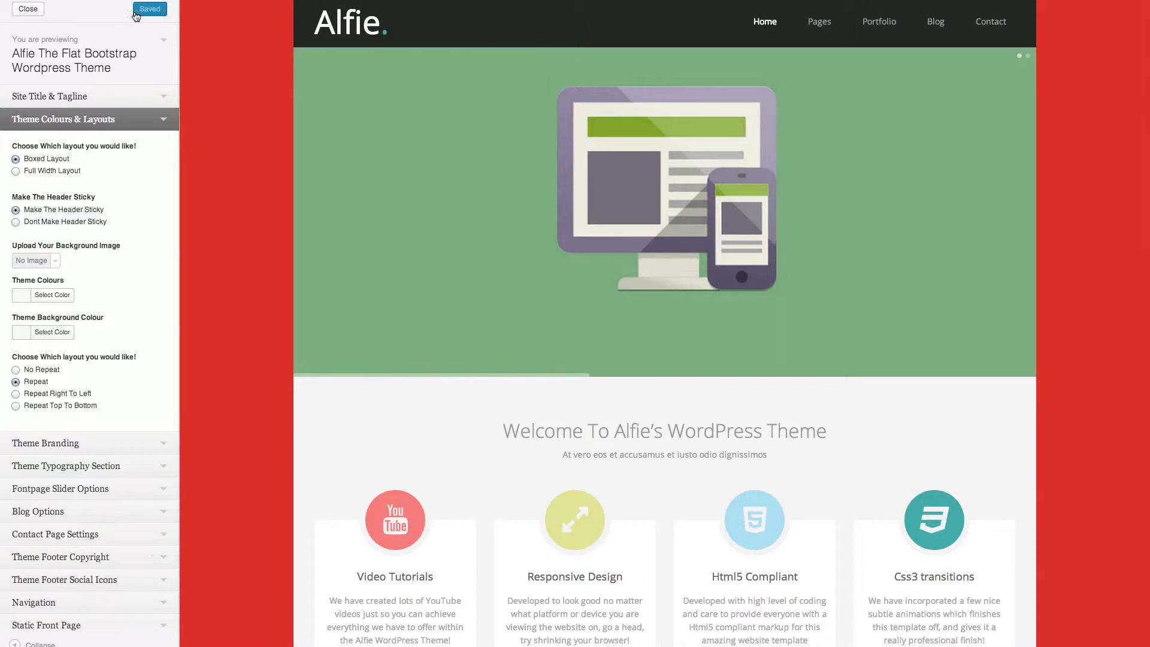
{"action": "left_click", "coordinate": [69, 174]}
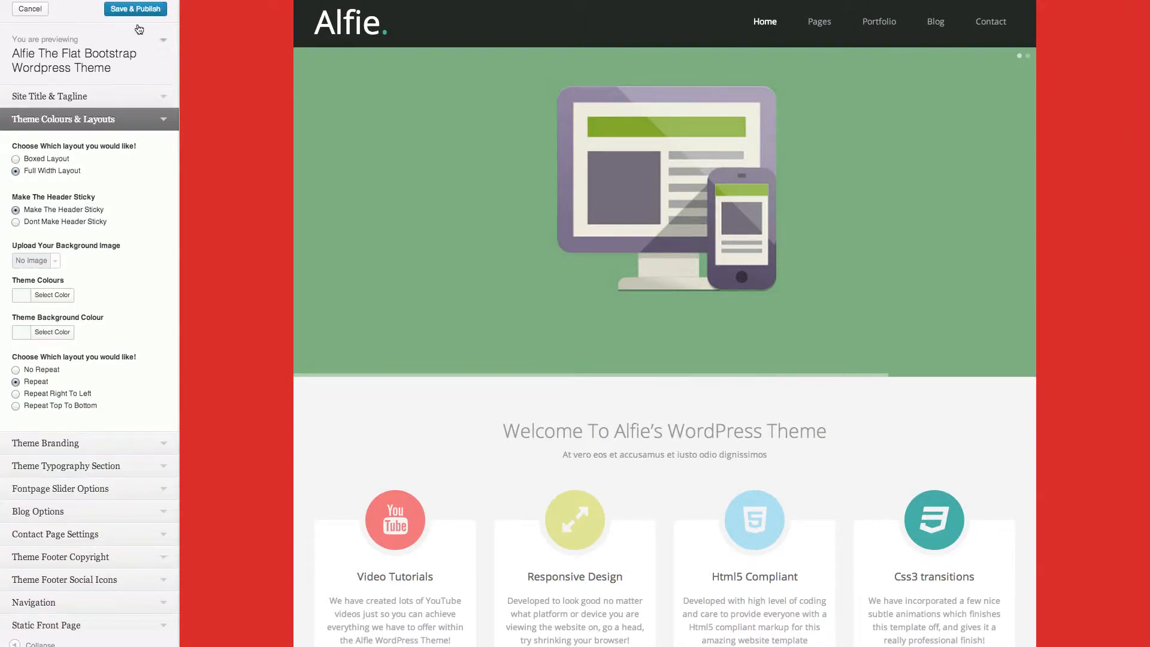
{"action": "left_click", "coordinate": [137, 11]}
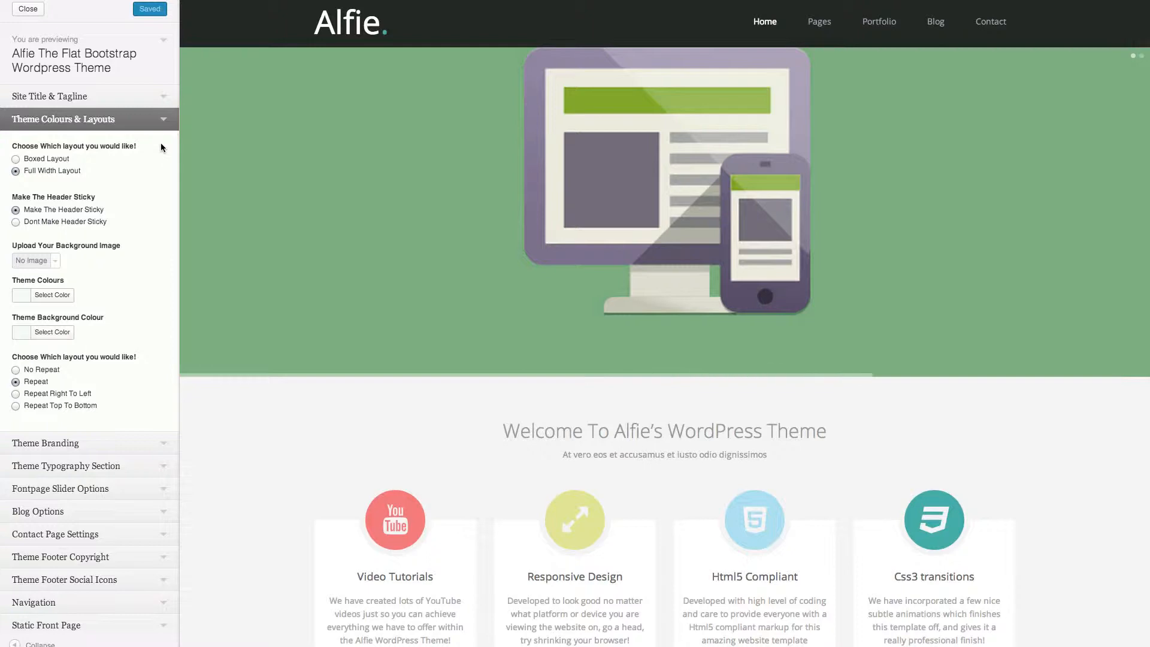
Step: Examine the logo and favicon upload options in Theme Branding
{"action": "left_click", "coordinate": [155, 443]}
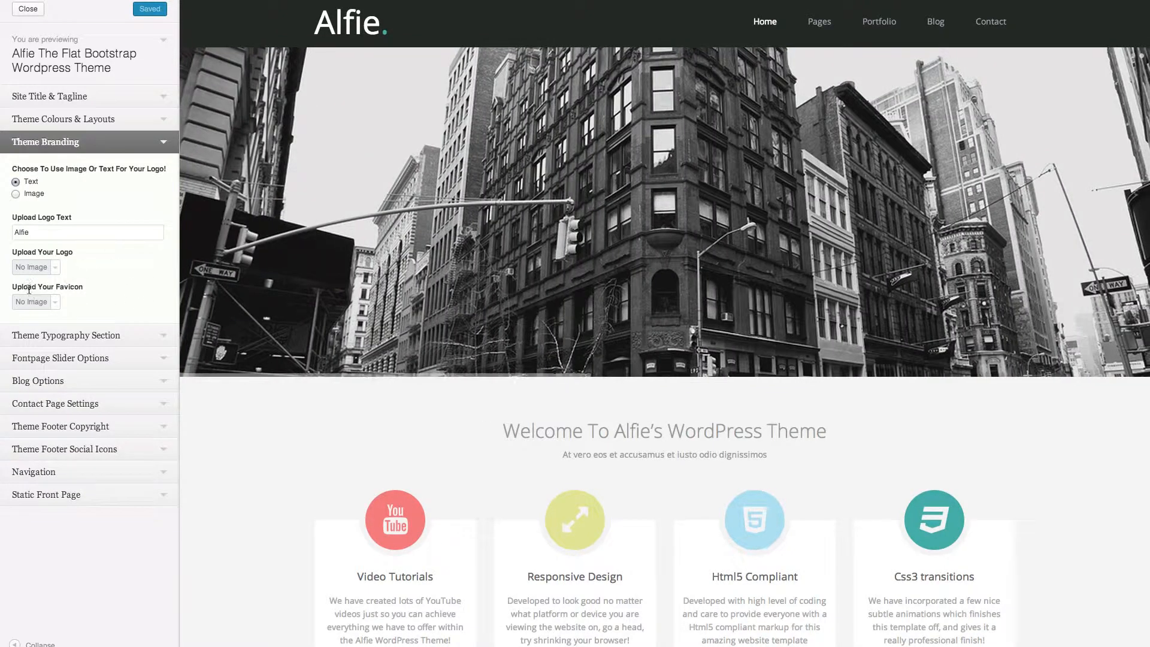
{"action": "left_click", "coordinate": [54, 267]}
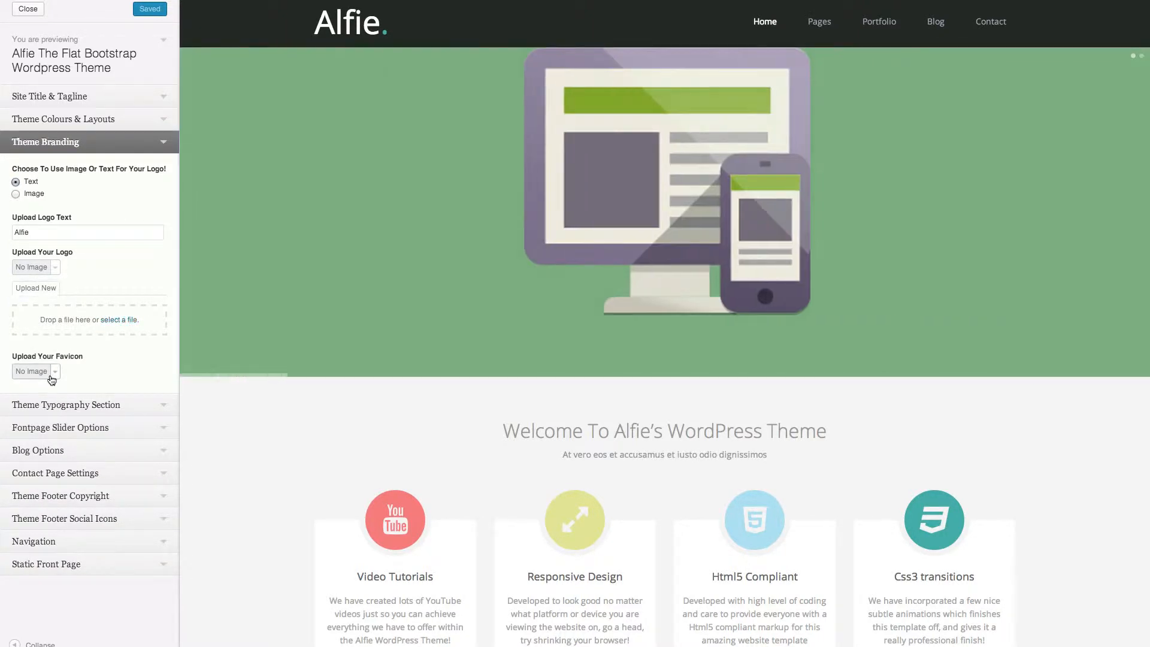
{"action": "left_click", "coordinate": [53, 372]}
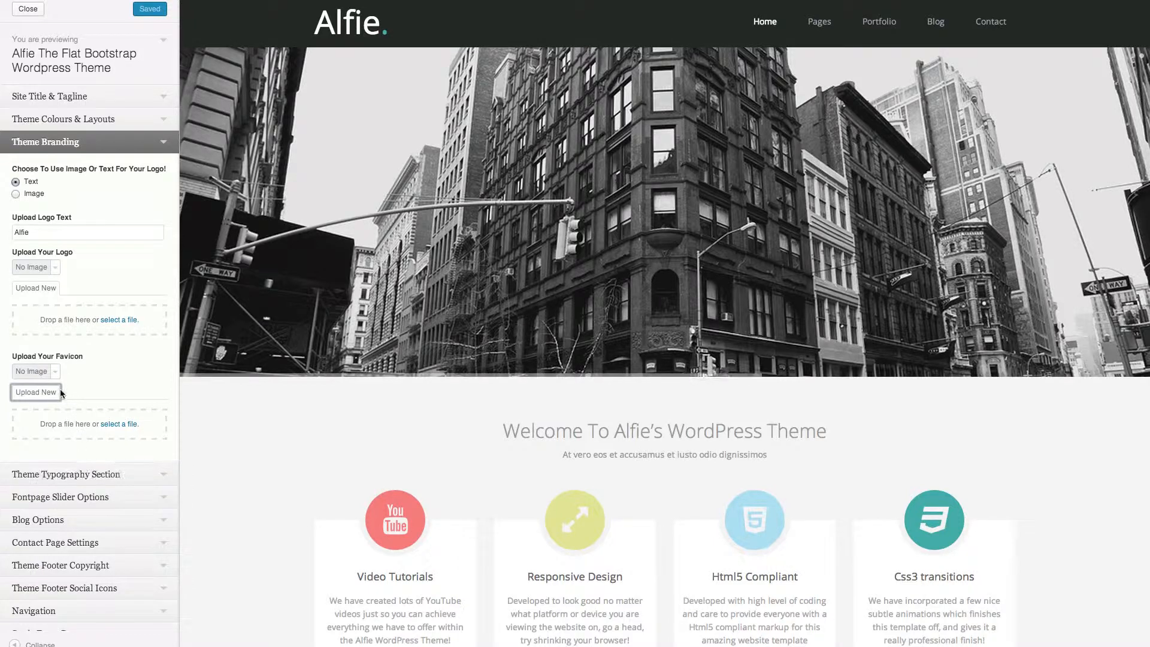
{"action": "left_click", "coordinate": [54, 372]}
{"action": "left_click", "coordinate": [54, 267]}
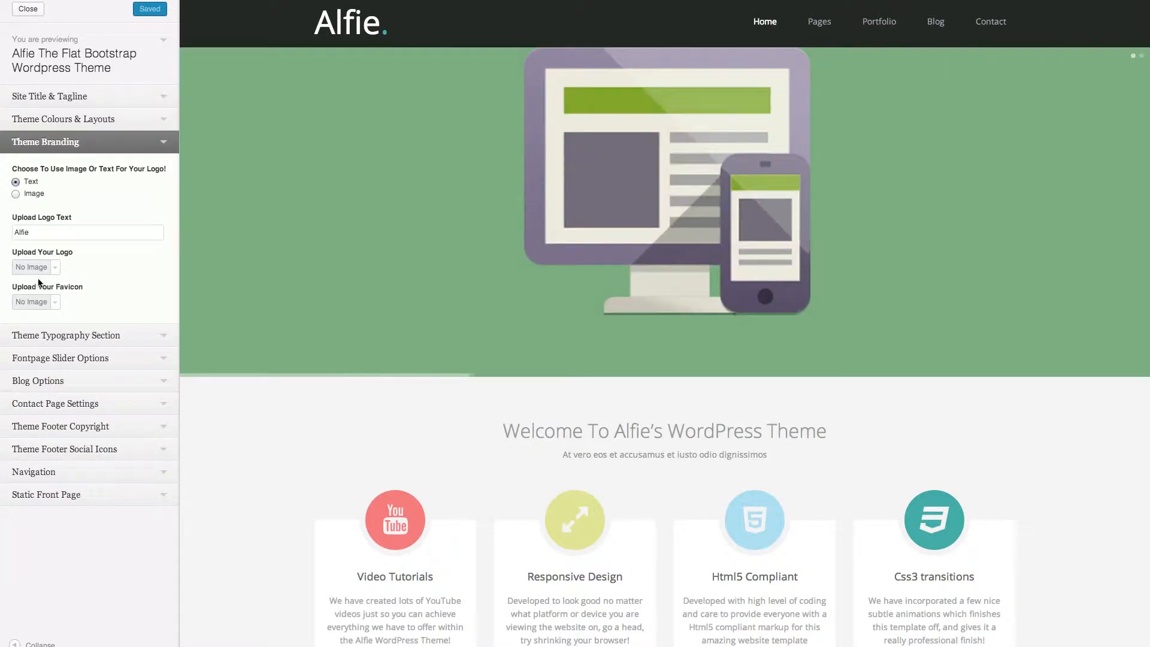
Step: Try two different logo texts in Theme Branding, ending with UBL
{"action": "double_click", "coordinate": [21, 232]}
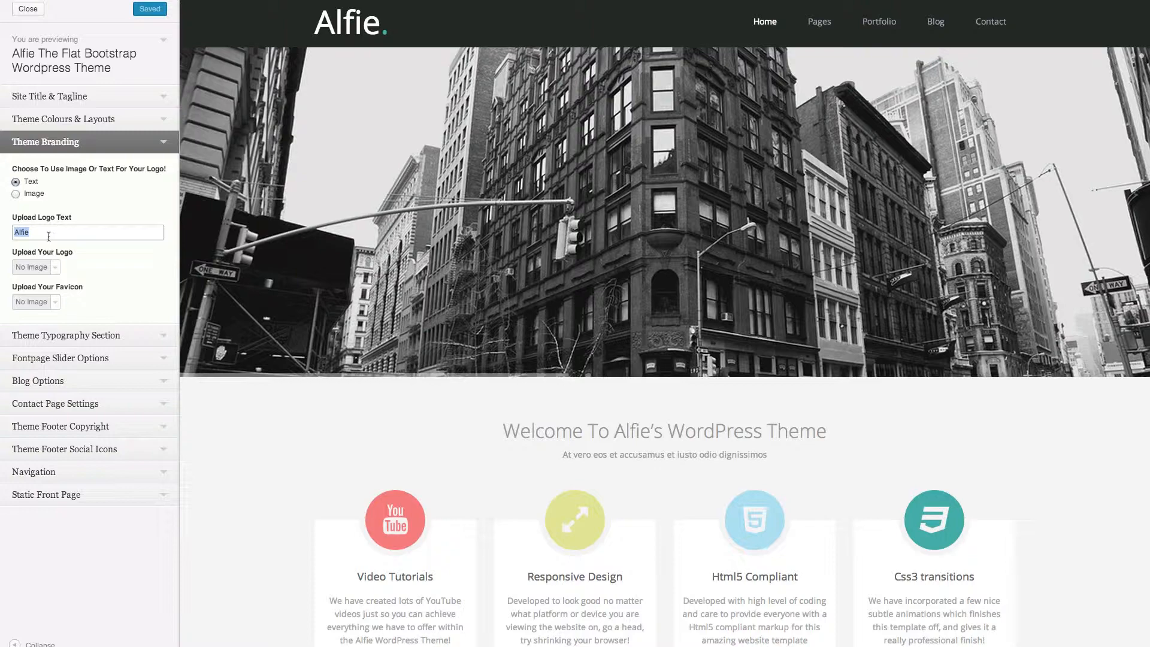
{"action": "left_click", "coordinate": [69, 230]}
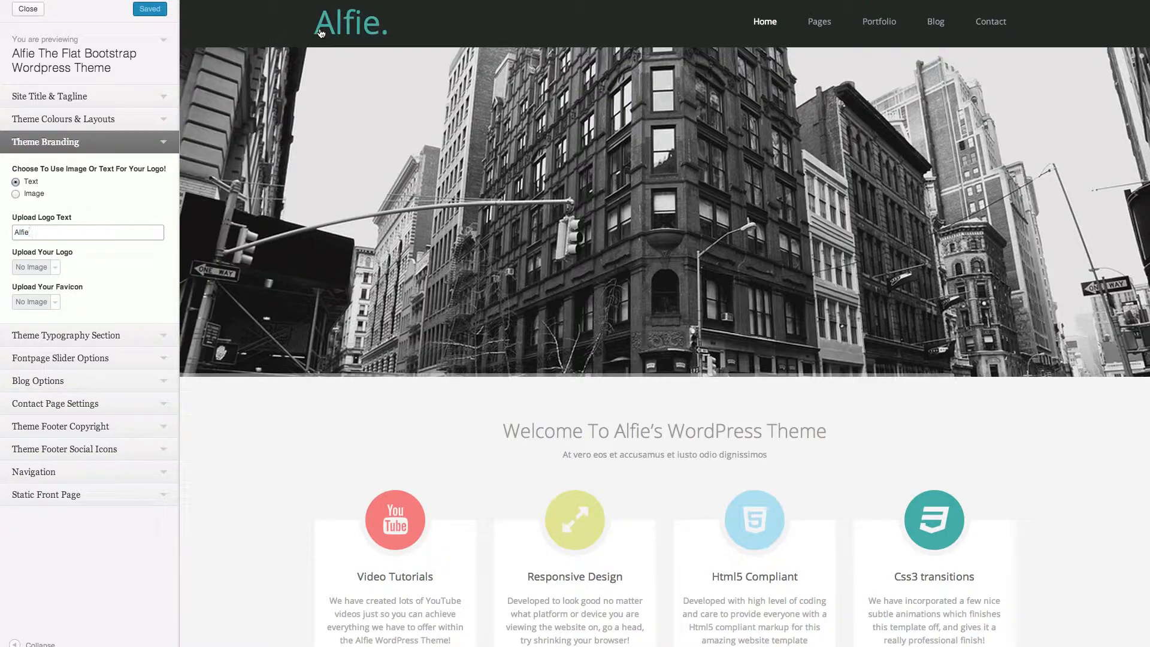
{"action": "double_click", "coordinate": [24, 232]}
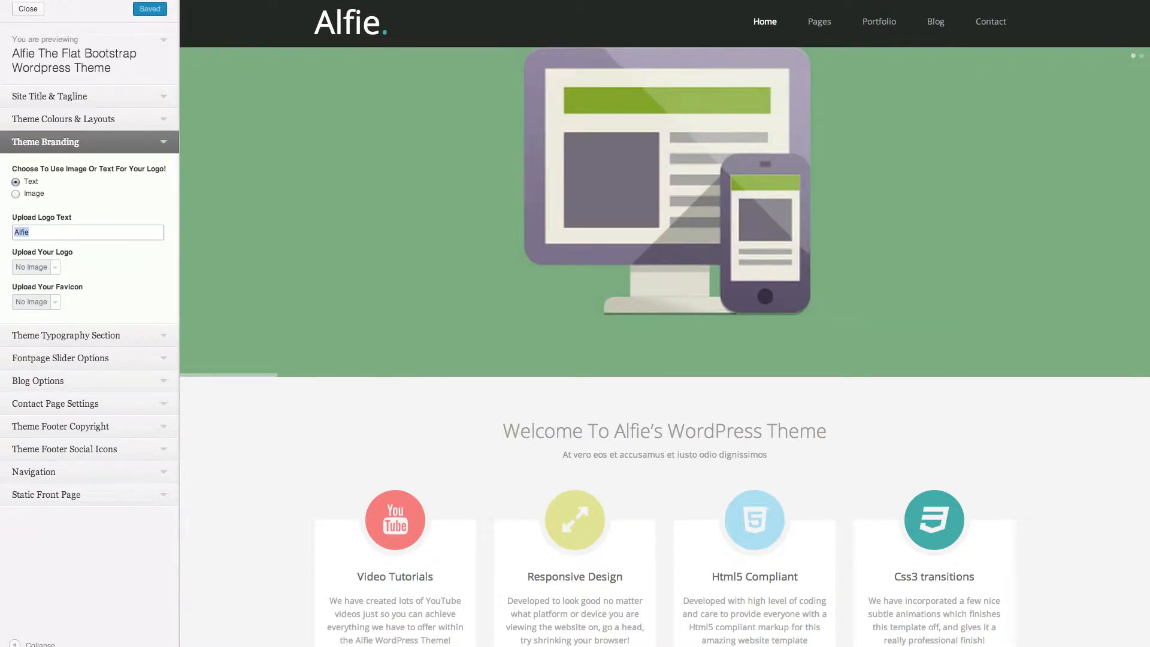
{"action": "type", "text": "Robert"}
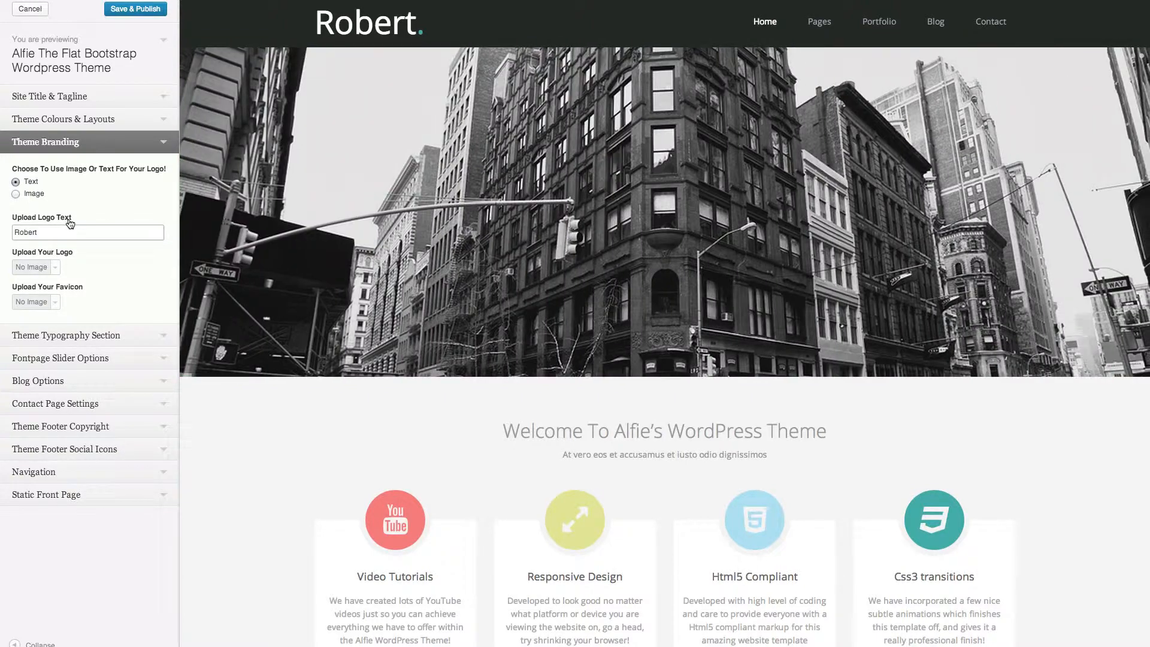
{"action": "double_click", "coordinate": [48, 233]}
{"action": "type", "text": "UBL"}
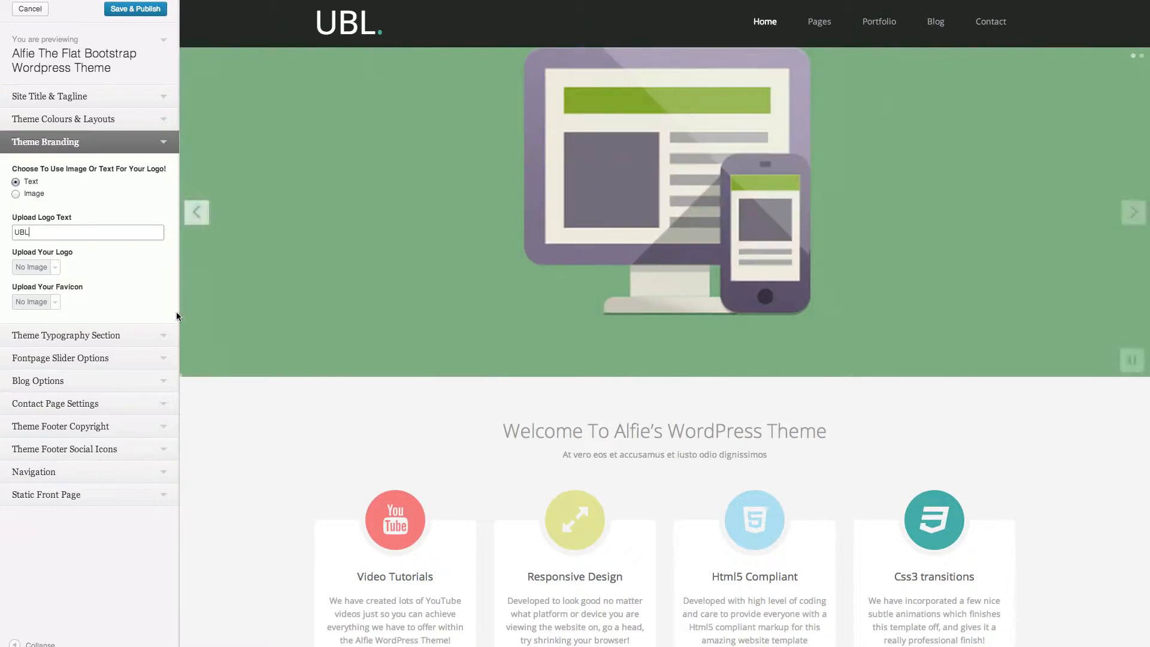
Step: Review the title font fields in the Theme Typography Section and set Title Colours to red #dd3333
{"action": "left_click", "coordinate": [159, 335]}
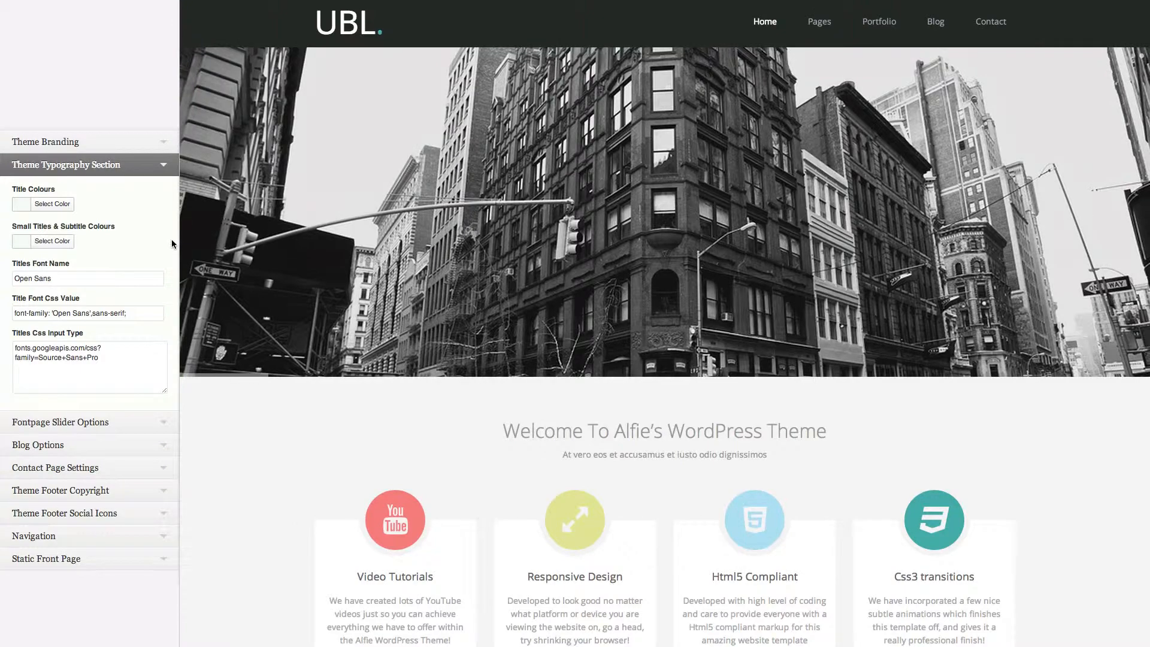
{"action": "left_click_drag", "start_coordinate": [12, 278], "coordinate": [95, 276]}
{"action": "key", "text": "Tab"}
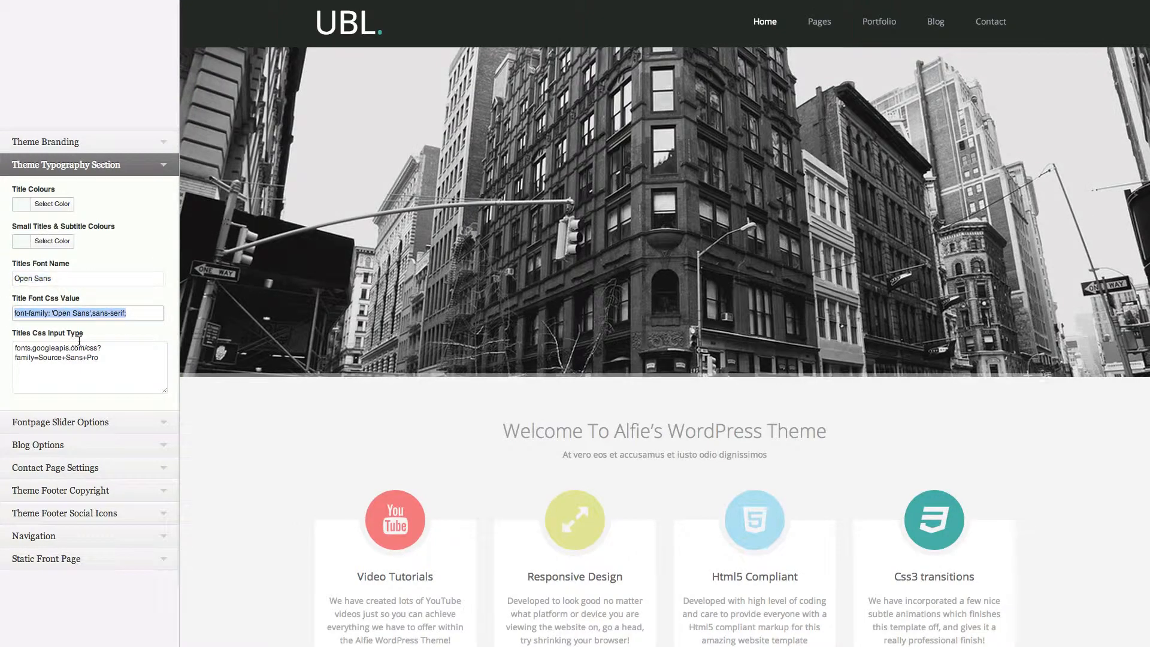
{"action": "left_click_drag", "start_coordinate": [108, 359], "coordinate": [56, 335]}
{"action": "left_click", "coordinate": [101, 333]}
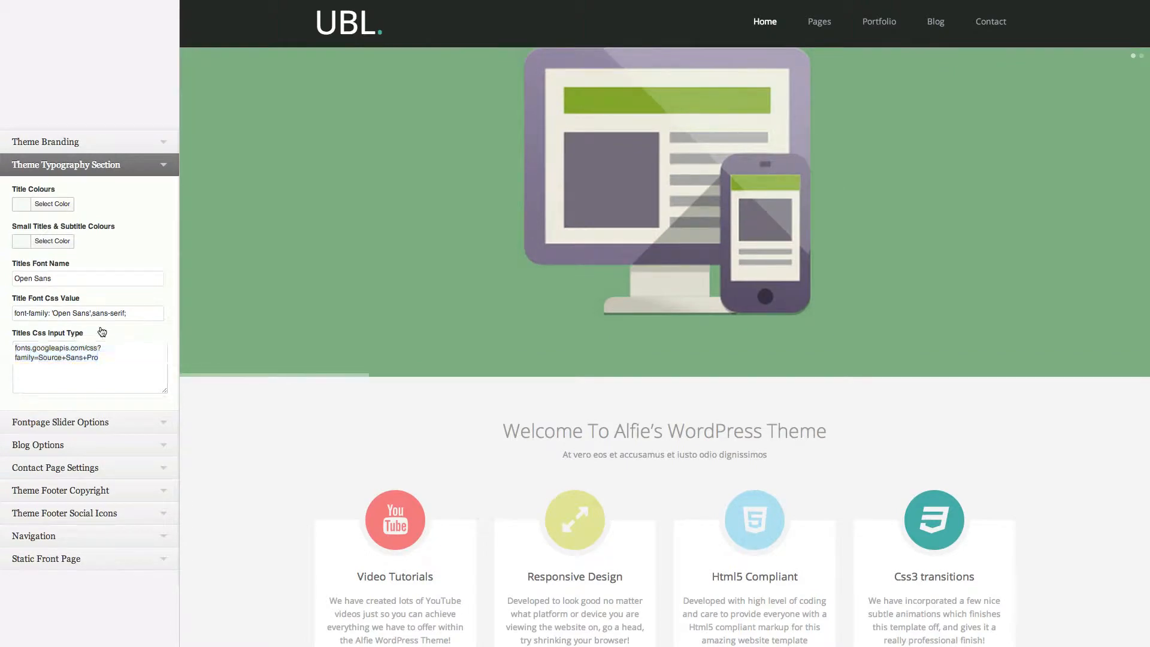
{"action": "left_click", "coordinate": [112, 362]}
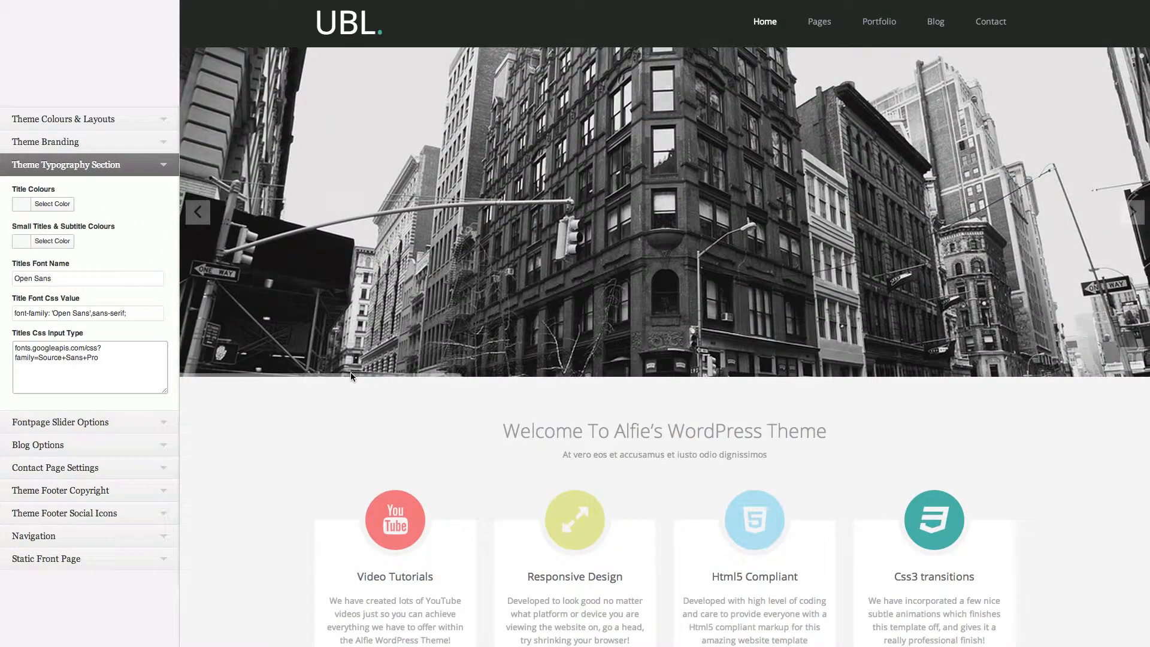
{"action": "left_click", "coordinate": [52, 203]}
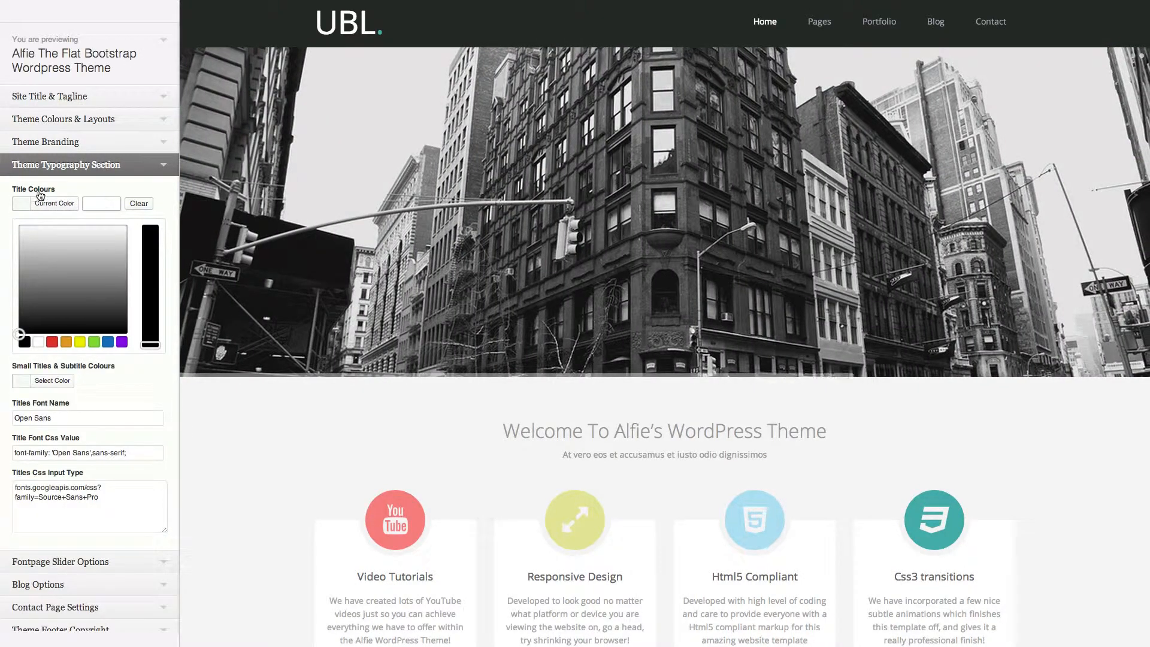
{"action": "left_click", "coordinate": [53, 341]}
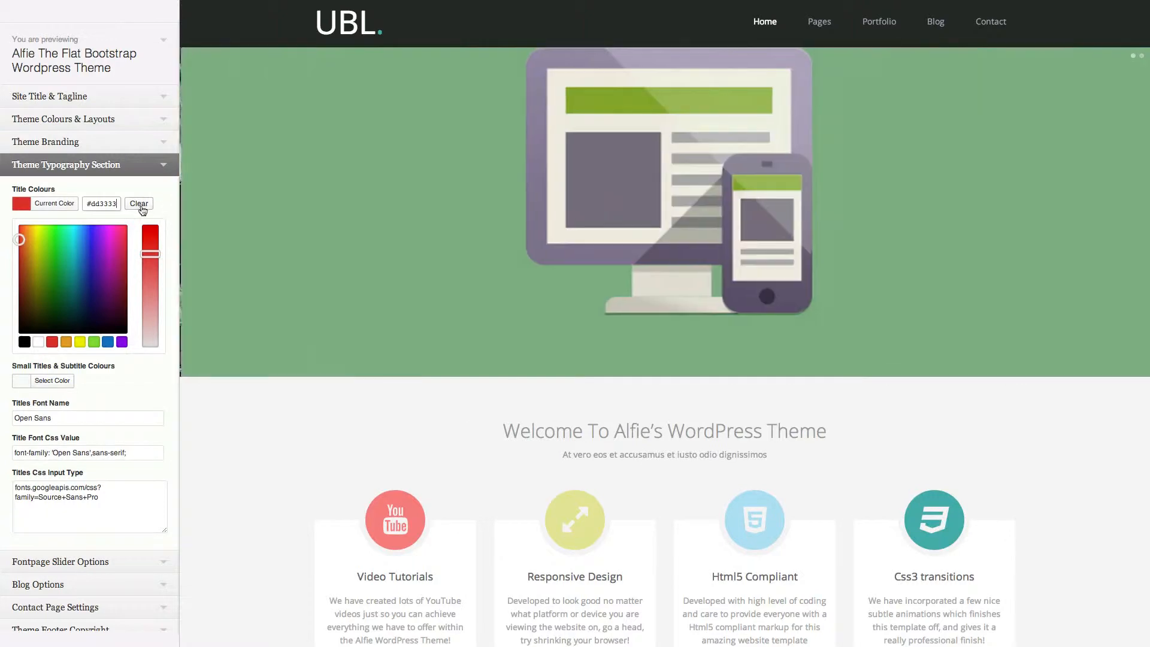
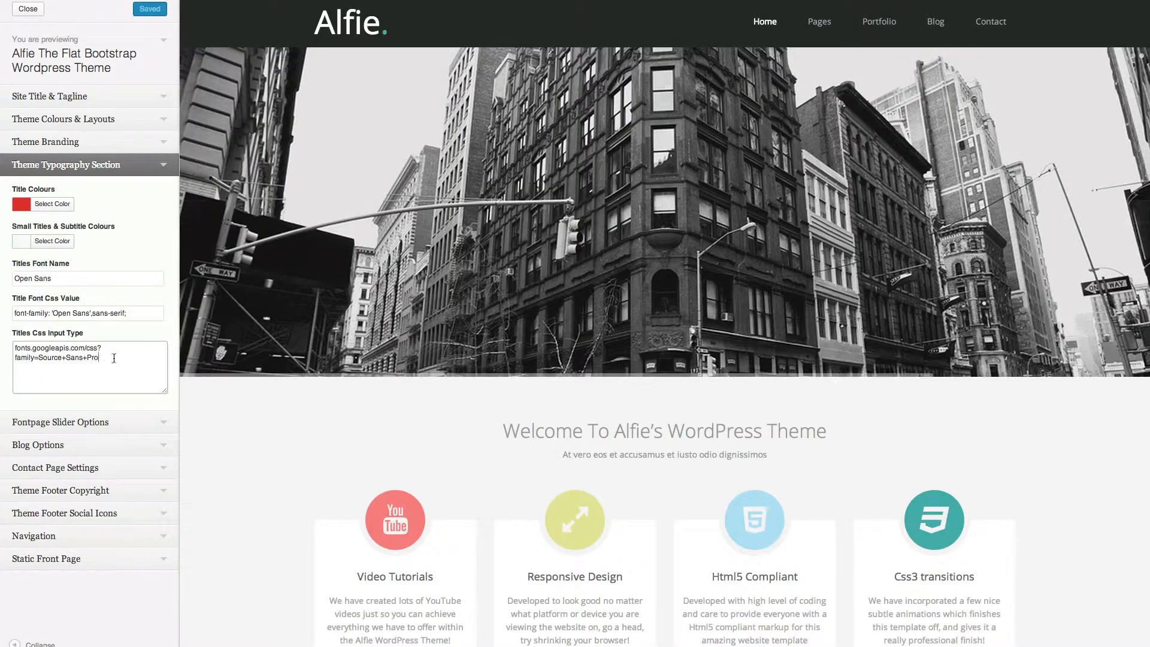
Step: Set Titles Css Input Type to fonts.googleapis.com/css?family=Hanalei and Titles Font Name to Hanalei
{"action": "left_click_drag", "start_coordinate": [99, 358], "coordinate": [29, 335]}
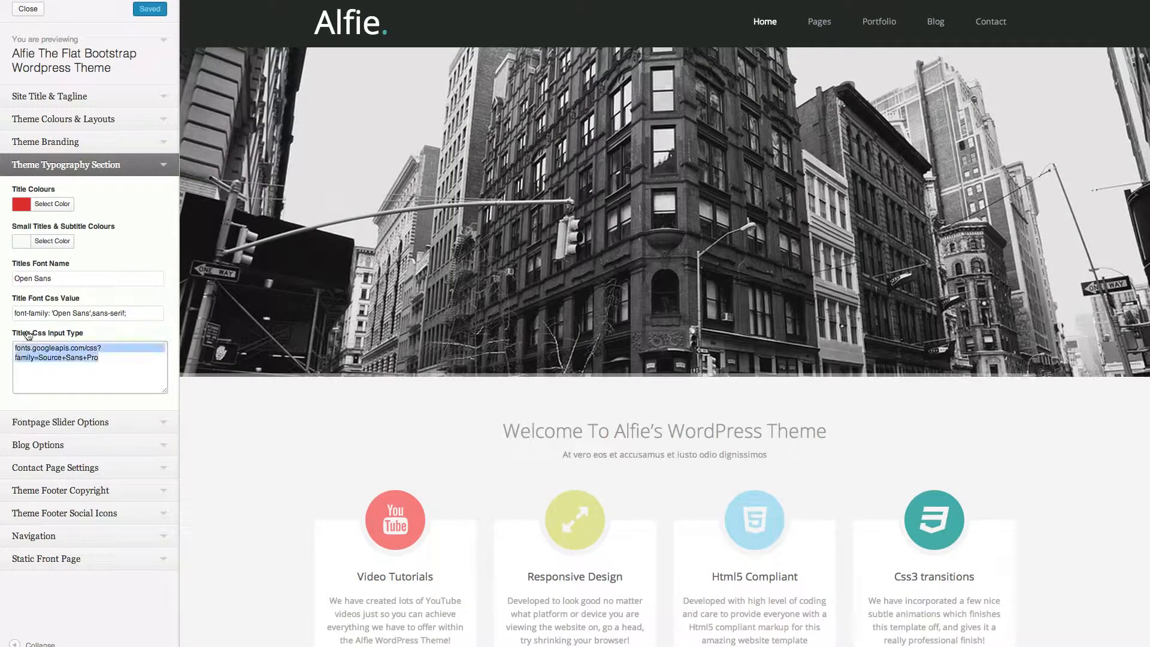
{"action": "type", "text": "fonts.googleapis.com/css?family=Hanalei"}
{"action": "double_click", "coordinate": [135, 348]}
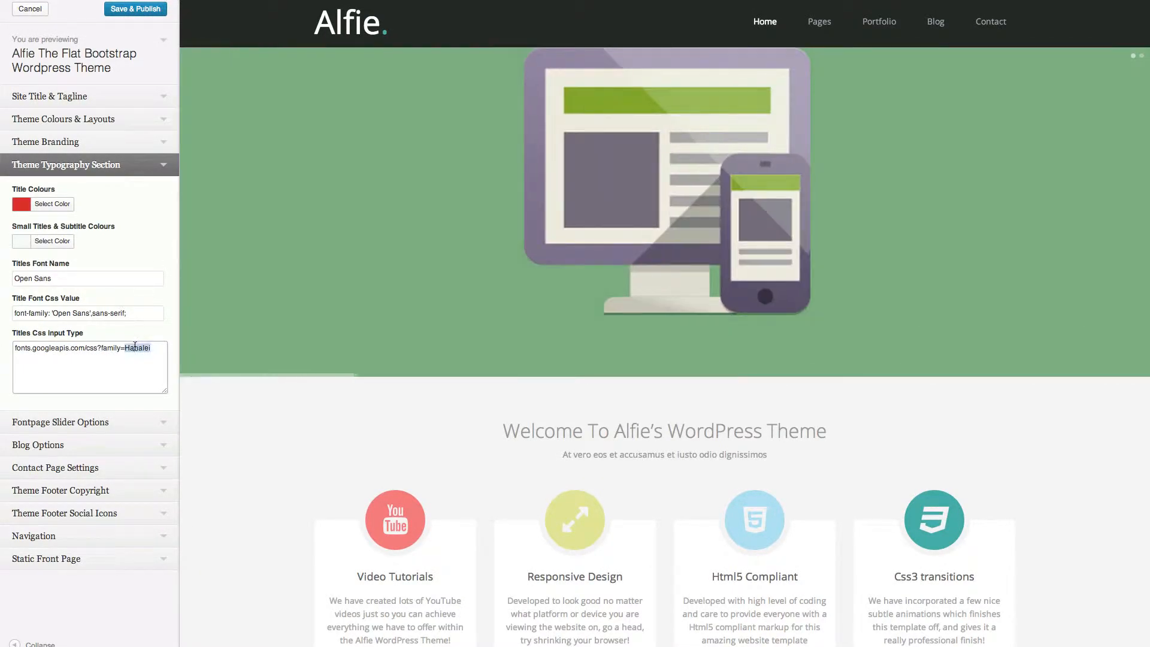
{"action": "key", "text": "ctrl+c"}
{"action": "triple_click", "coordinate": [81, 279]}
{"action": "key", "text": "ctrl+v"}
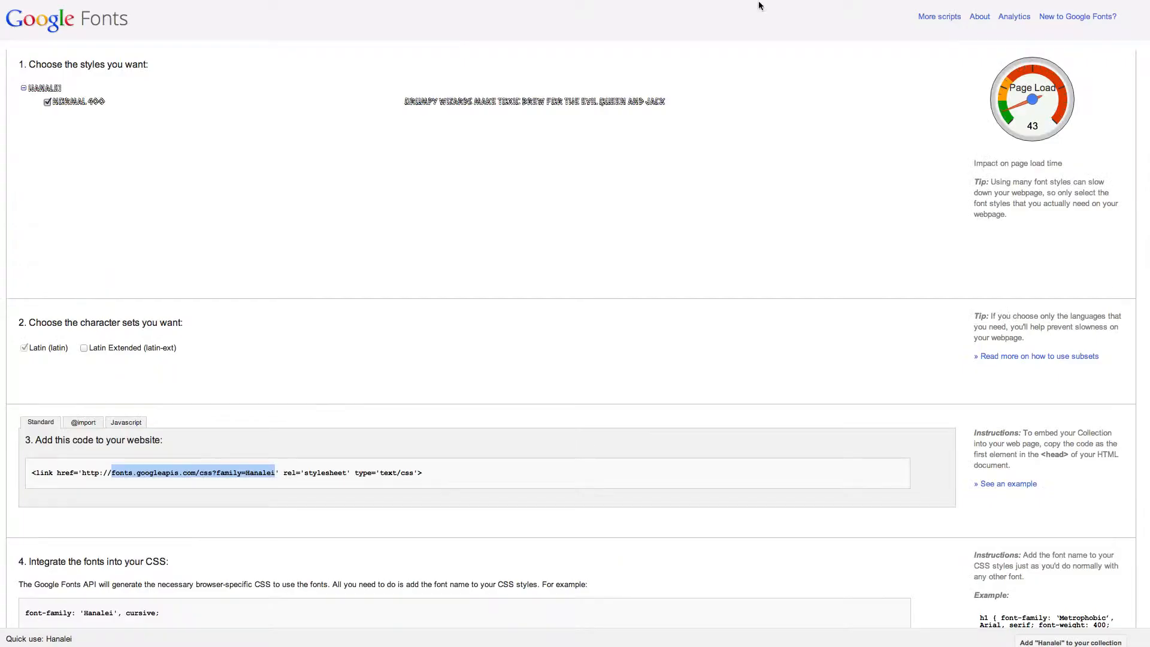
Step: Copy the rule font-family: 'Hanalei', cursive; from Google Fonts into Title Font Css Value, and publish the changes
{"action": "scroll", "coordinate": [495, 269], "scroll_direction": "down", "scroll_amount": 3}
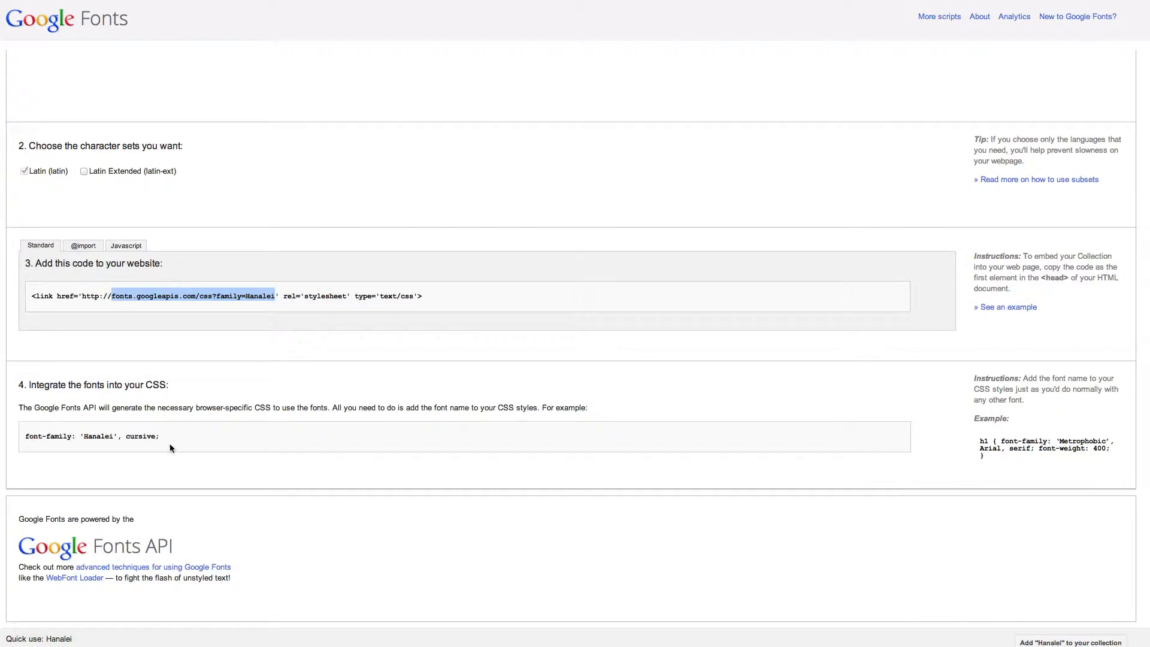
{"action": "left_click_drag", "start_coordinate": [170, 448], "coordinate": [25, 441]}
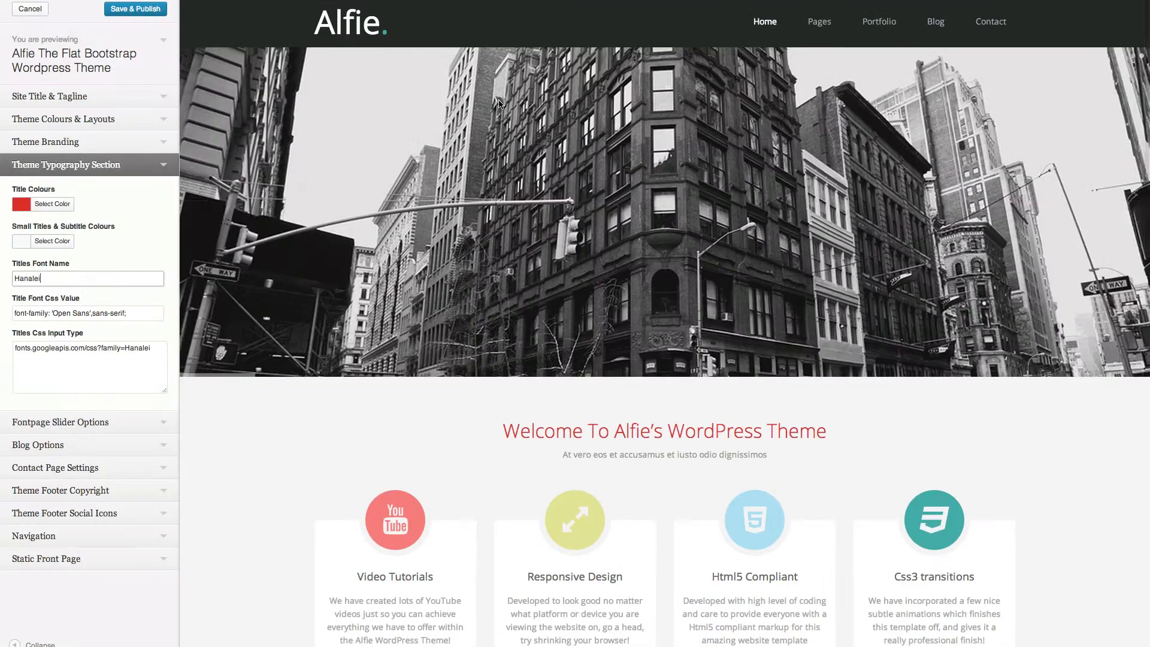
{"action": "triple_click", "coordinate": [151, 312]}
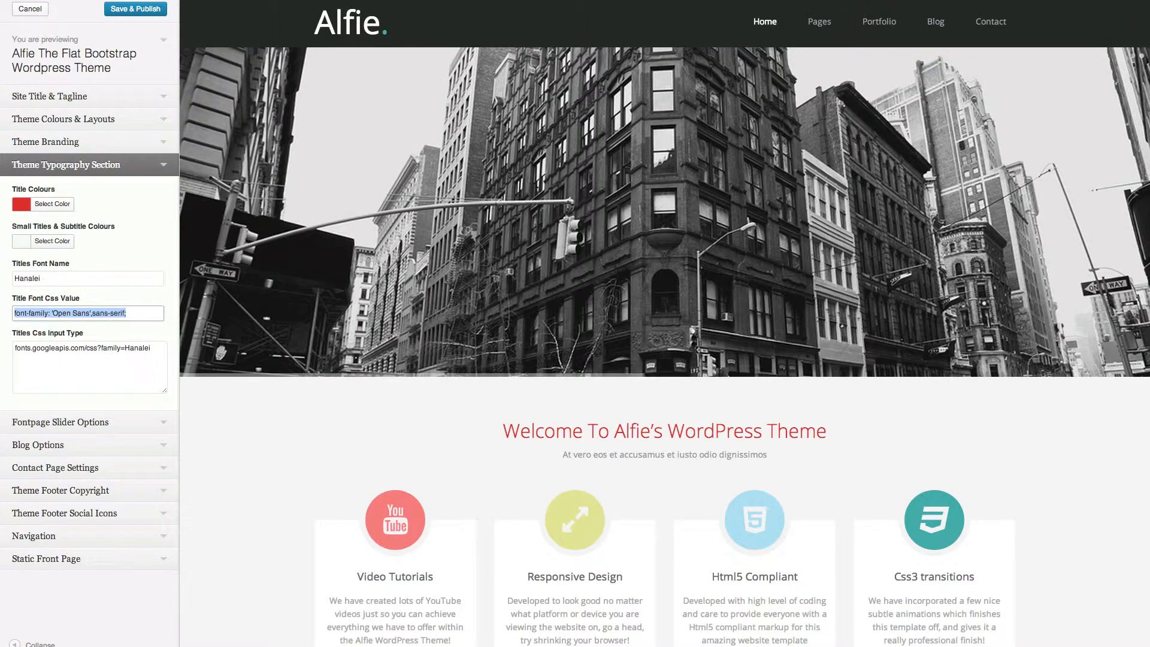
{"action": "key", "text": "super+v"}
{"action": "left_click", "coordinate": [135, 8]}
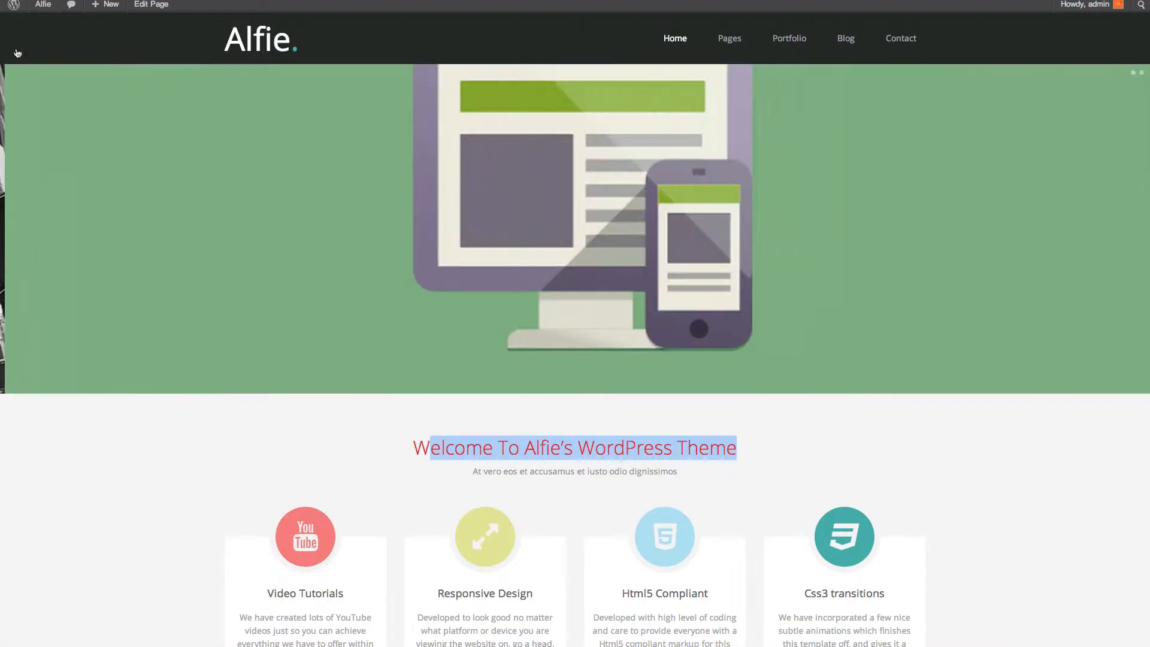
Step: Reload the live home page and inspect the font of its welcome heading
{"action": "key", "text": "super+r"}
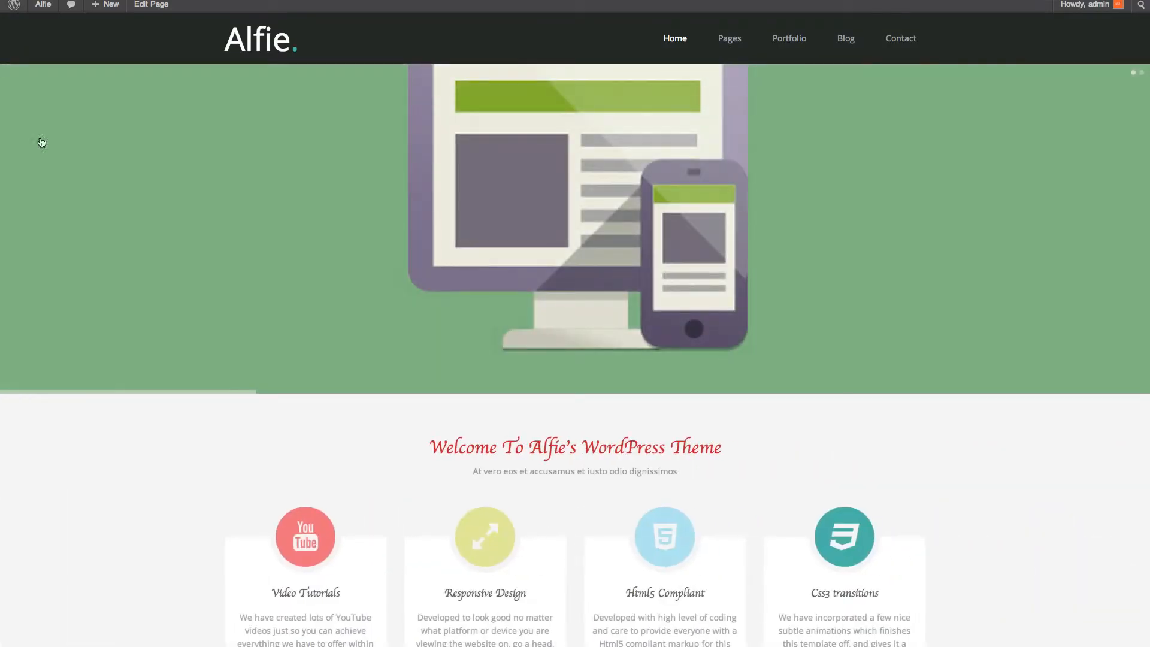
{"action": "left_click_drag", "start_coordinate": [430, 445], "coordinate": [721, 449]}
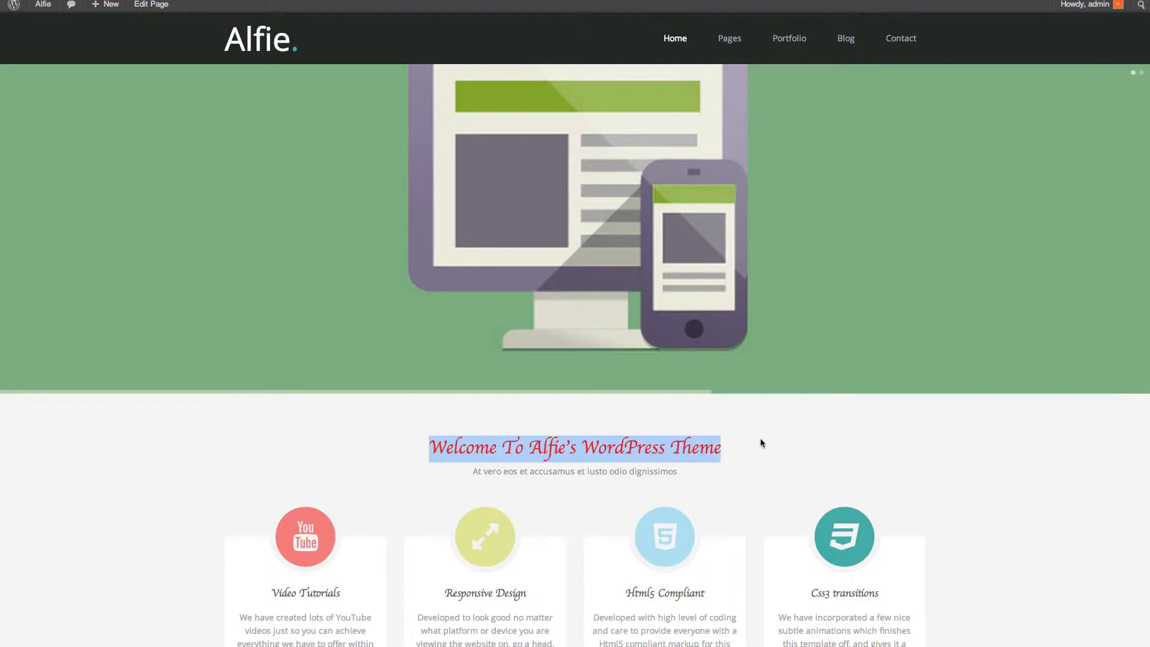
{"action": "left_click", "coordinate": [694, 437]}
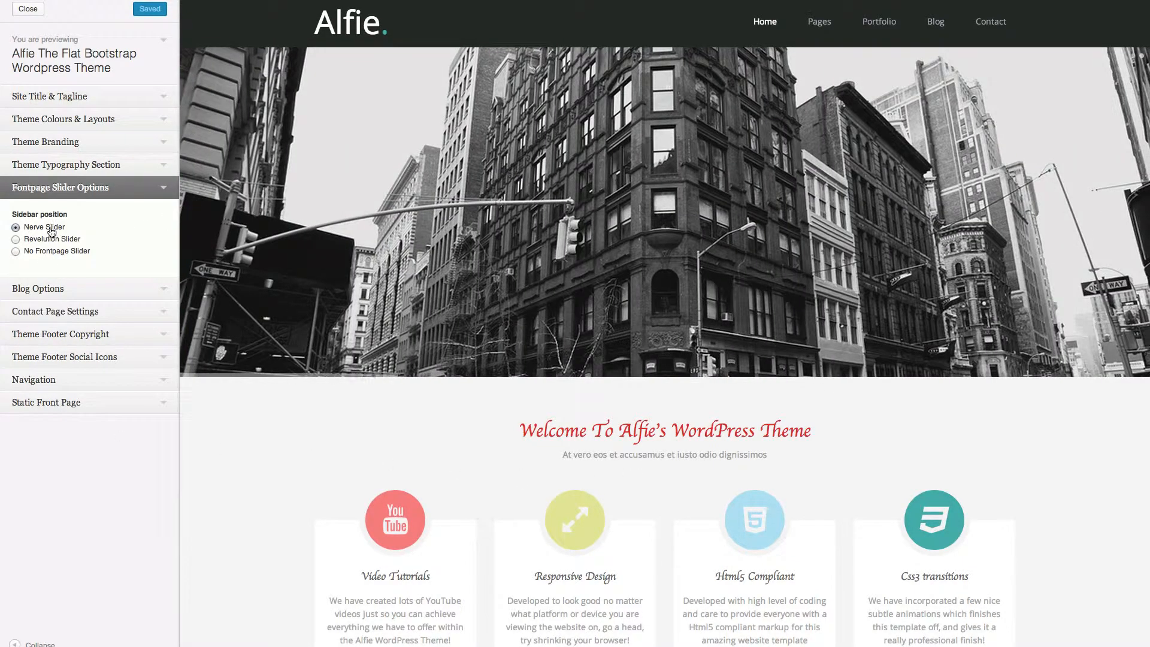
Step: Compare the No Frontpage Slider, Revelution Slider and Nerve Slider options, and publish with Nerve Slider selected
{"action": "left_click", "coordinate": [59, 252]}
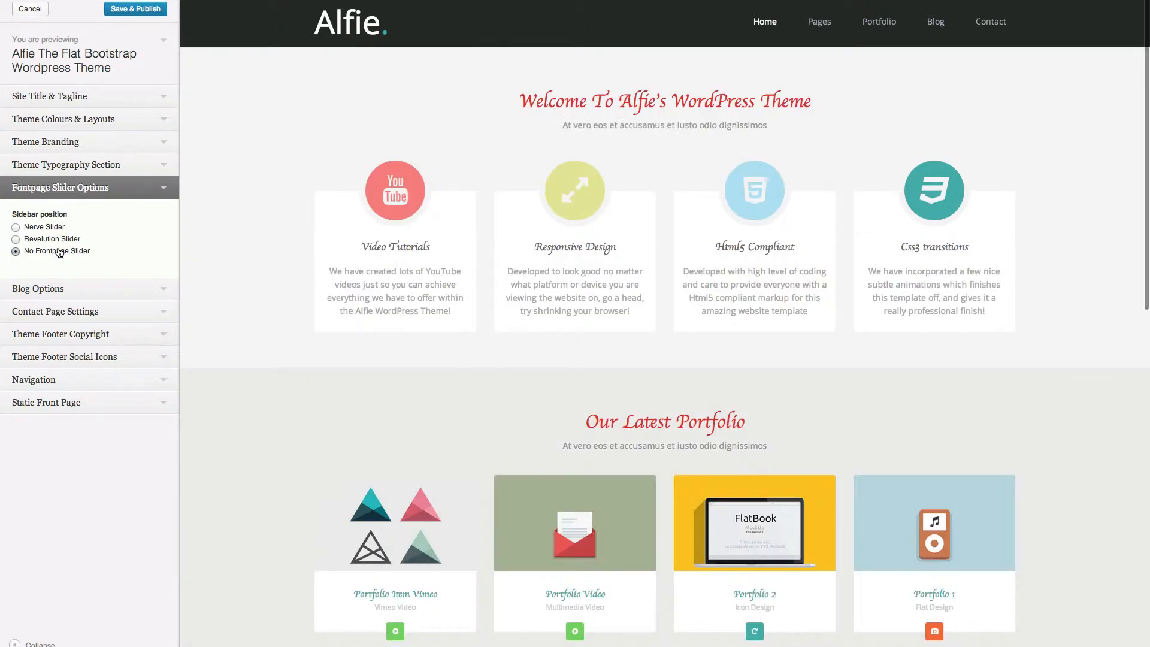
{"action": "left_click", "coordinate": [65, 240]}
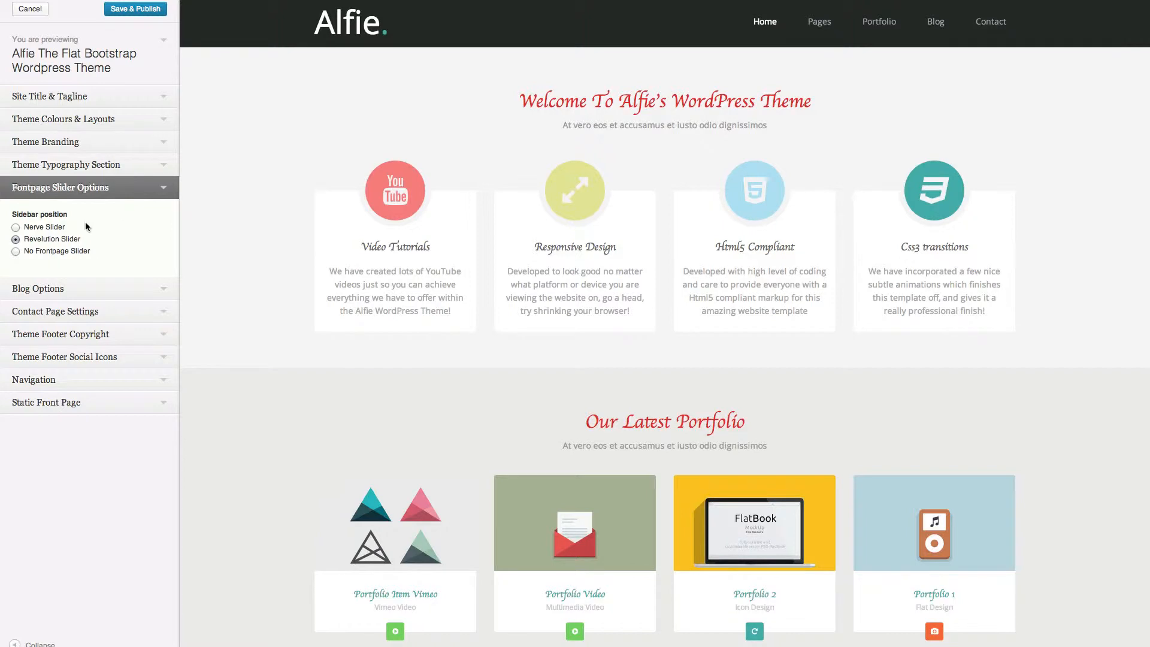
{"action": "left_click", "coordinate": [51, 228]}
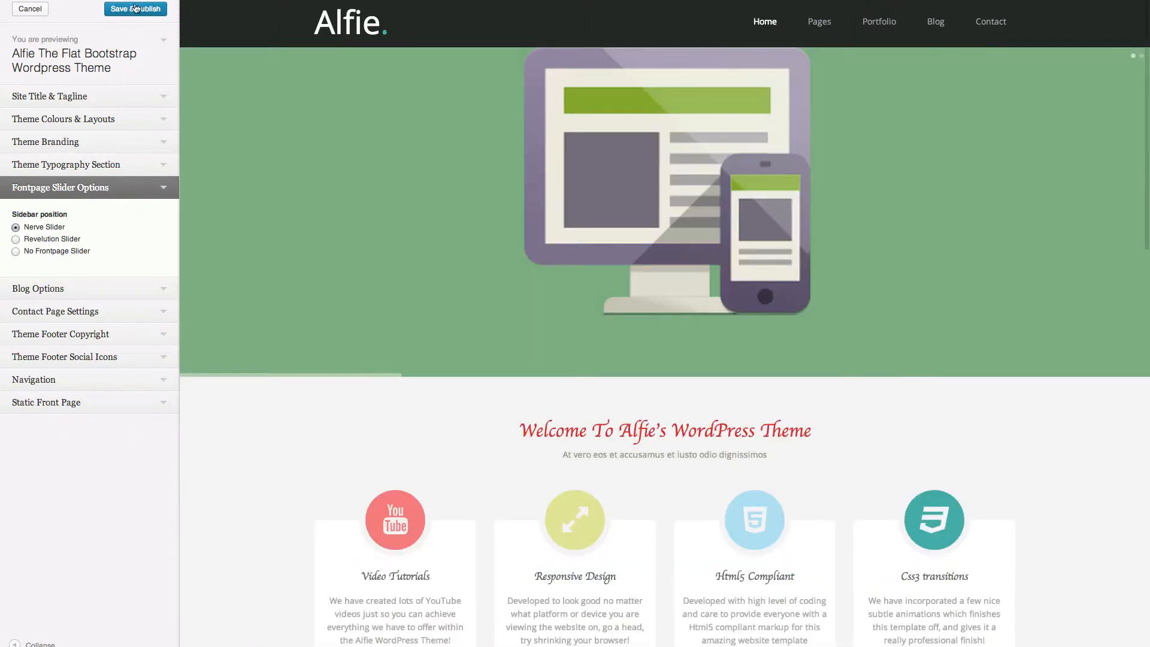
{"action": "left_click", "coordinate": [128, 9]}
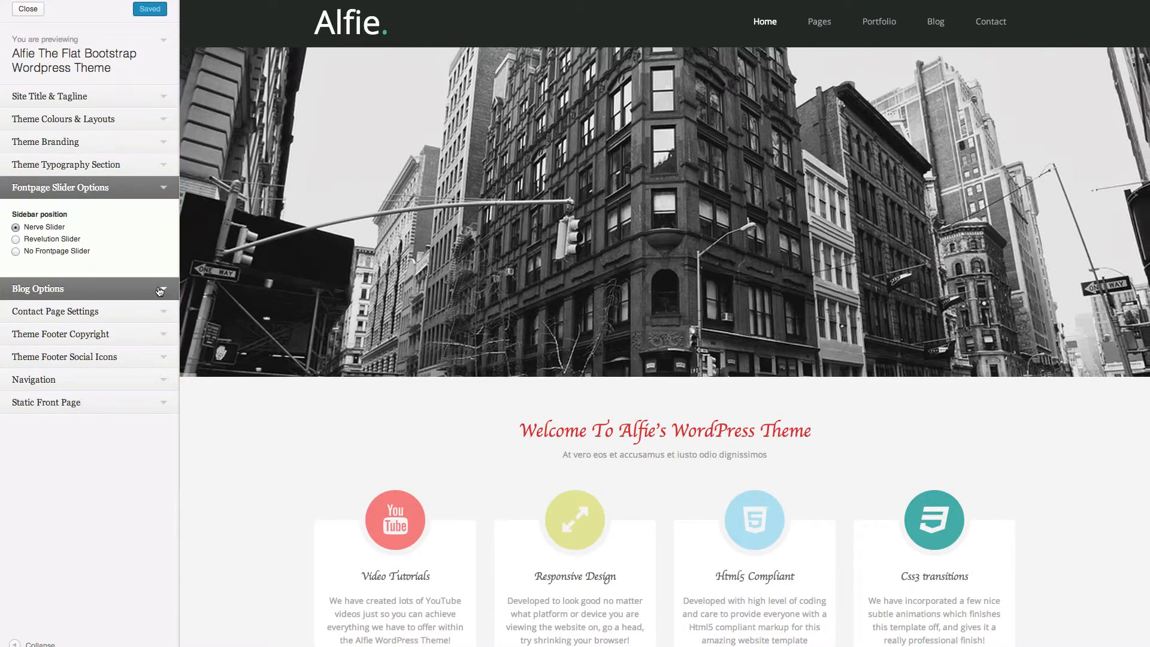
Step: Preview the Blog page and set the blog's Column Positioning to Left, checking the sidebar and posts down the page
{"action": "left_click", "coordinate": [159, 292]}
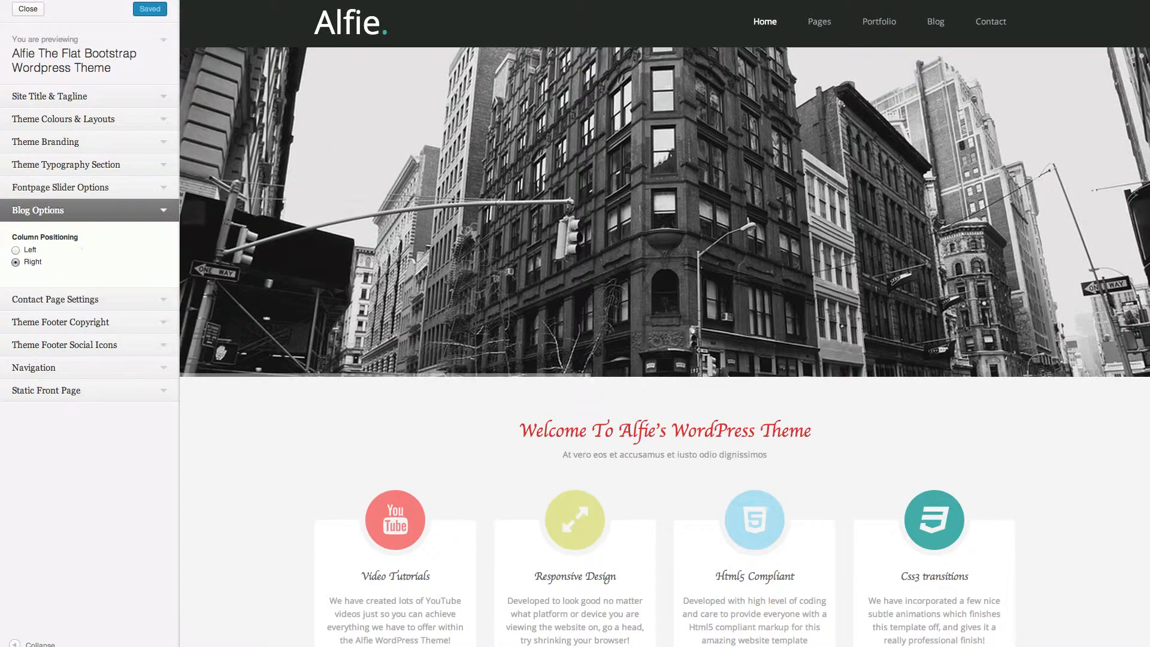
{"action": "left_click", "coordinate": [938, 23]}
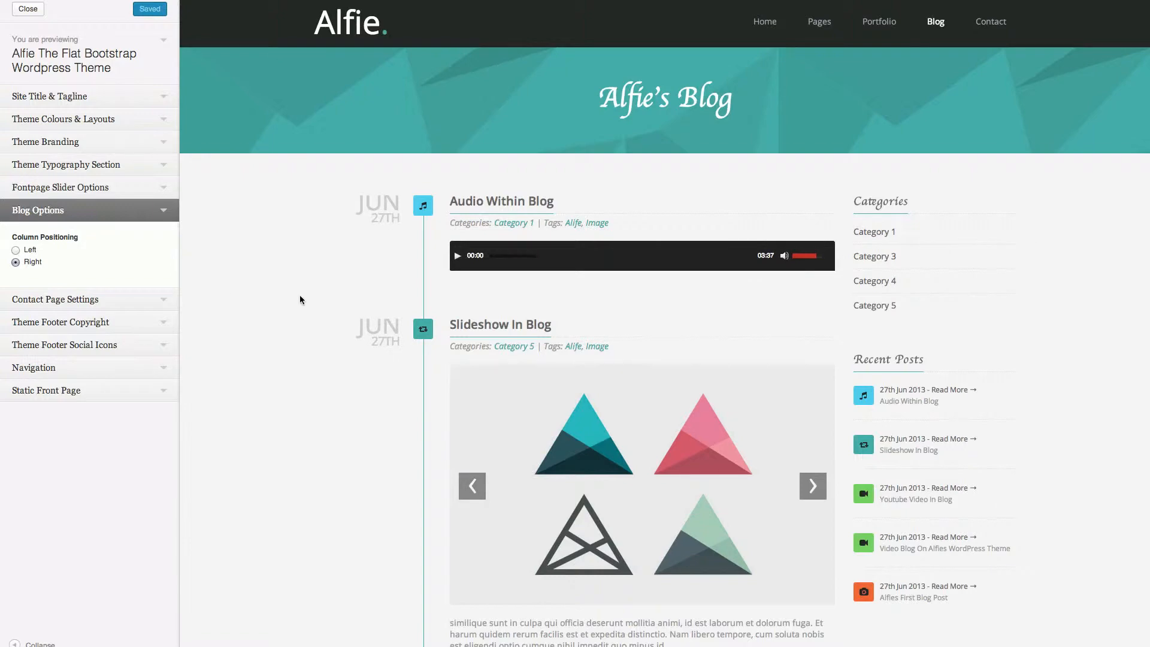
{"action": "scroll", "coordinate": [302, 296], "scroll_direction": "down", "scroll_amount": 15}
{"action": "scroll", "coordinate": [301, 298], "scroll_direction": "up", "scroll_amount": 20}
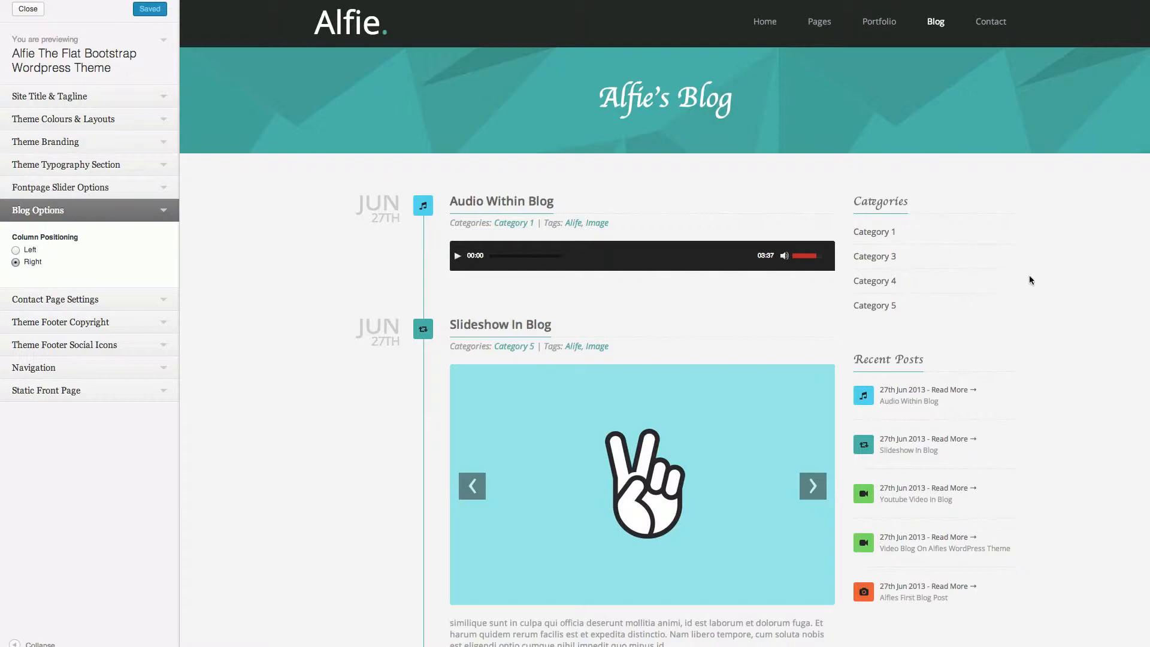
{"action": "scroll", "coordinate": [942, 251], "scroll_direction": "down", "scroll_amount": 10}
{"action": "scroll", "coordinate": [940, 252], "scroll_direction": "up", "scroll_amount": 10}
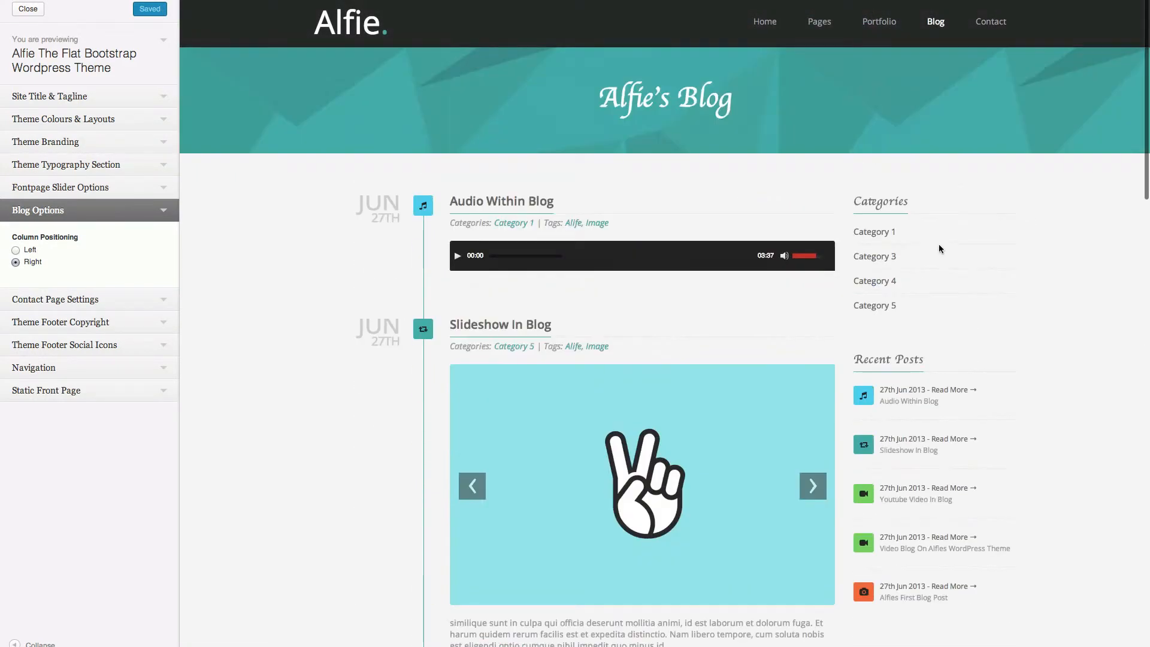
{"action": "scroll", "coordinate": [892, 495], "scroll_direction": "down", "scroll_amount": 5}
{"action": "scroll", "coordinate": [892, 496], "scroll_direction": "up", "scroll_amount": 5}
{"action": "left_click", "coordinate": [29, 251]}
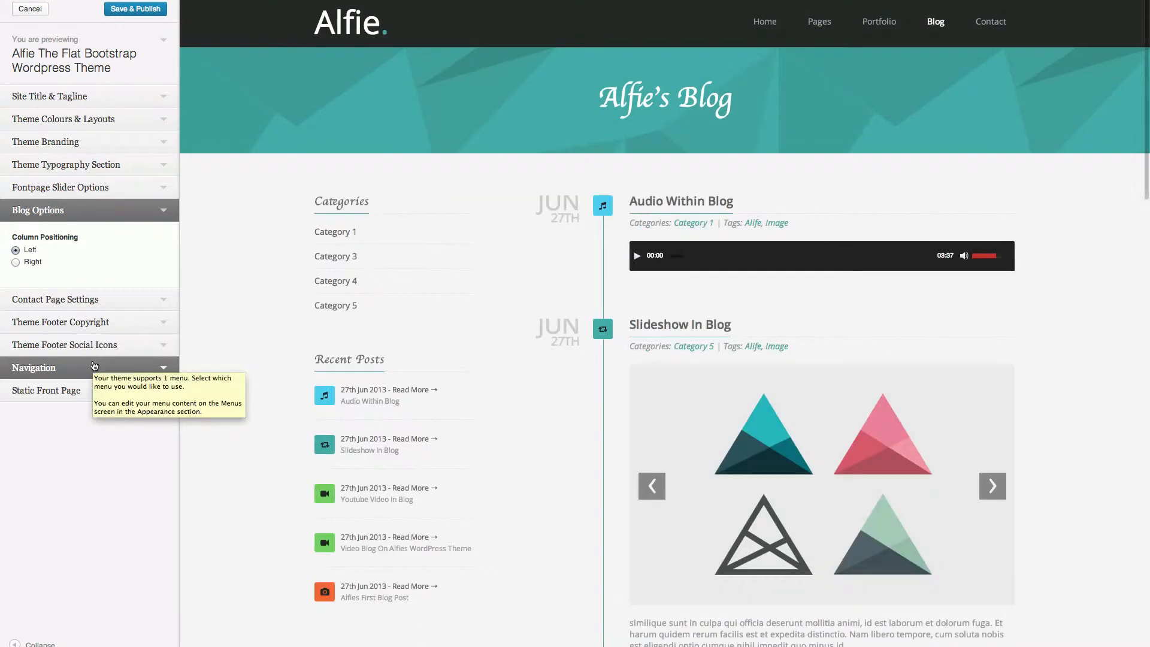
{"action": "scroll", "coordinate": [371, 263], "scroll_direction": "down", "scroll_amount": 5}
{"action": "scroll", "coordinate": [376, 279], "scroll_direction": "up", "scroll_amount": 5}
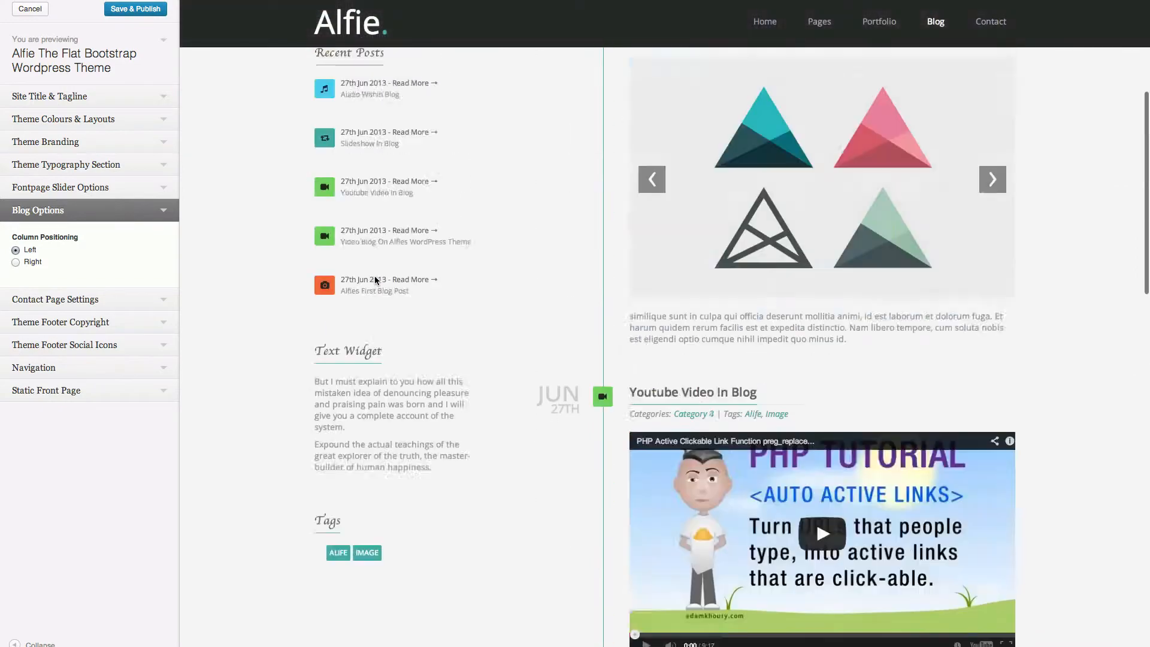
Step: Preview the Contact page with its settings open, and compare hiding and showing the Google map, leaving Show selected
{"action": "left_click", "coordinate": [158, 306]}
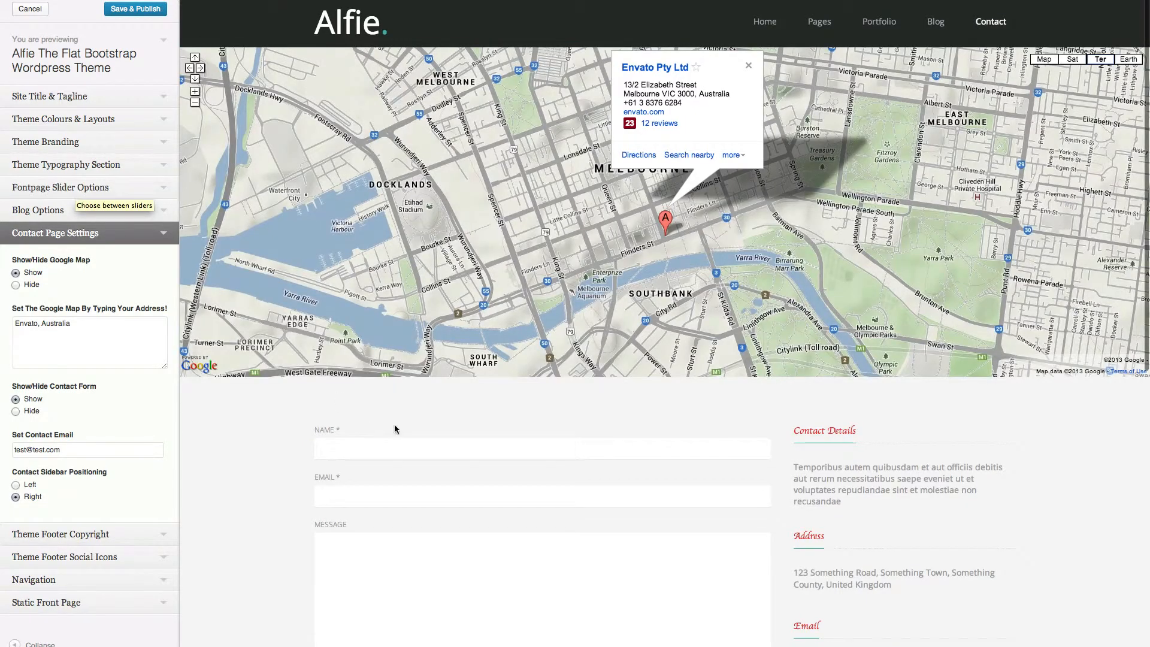
{"action": "scroll", "coordinate": [302, 431], "scroll_direction": "down", "scroll_amount": 5}
{"action": "scroll", "coordinate": [302, 436], "scroll_direction": "up", "scroll_amount": 5}
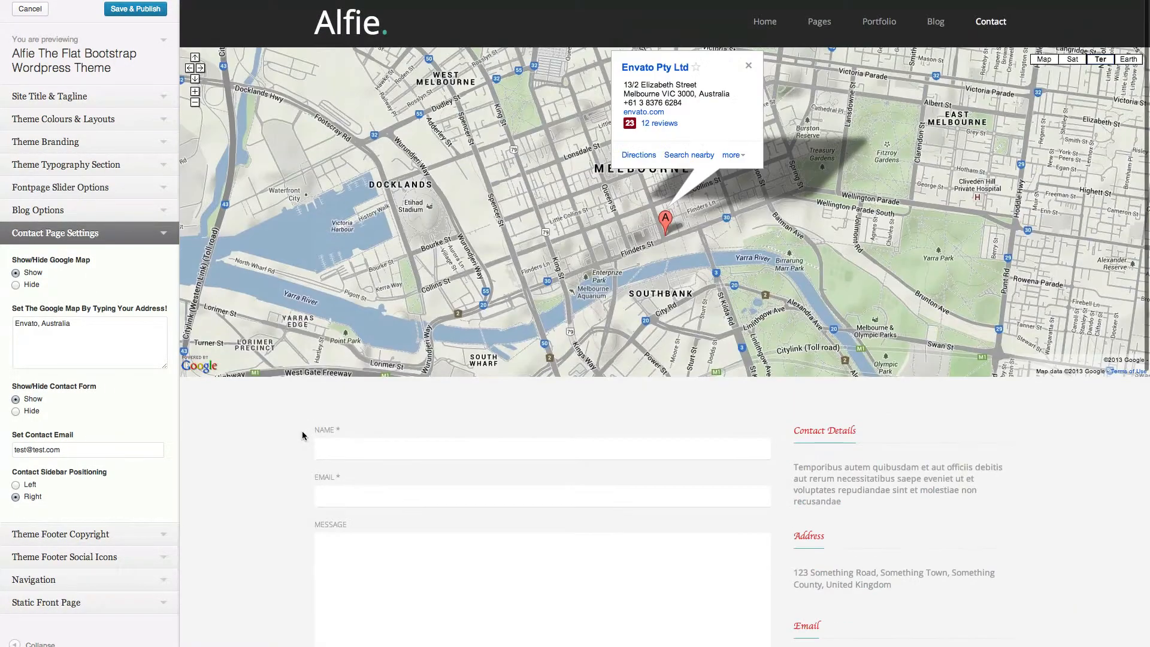
{"action": "left_click", "coordinate": [17, 285]}
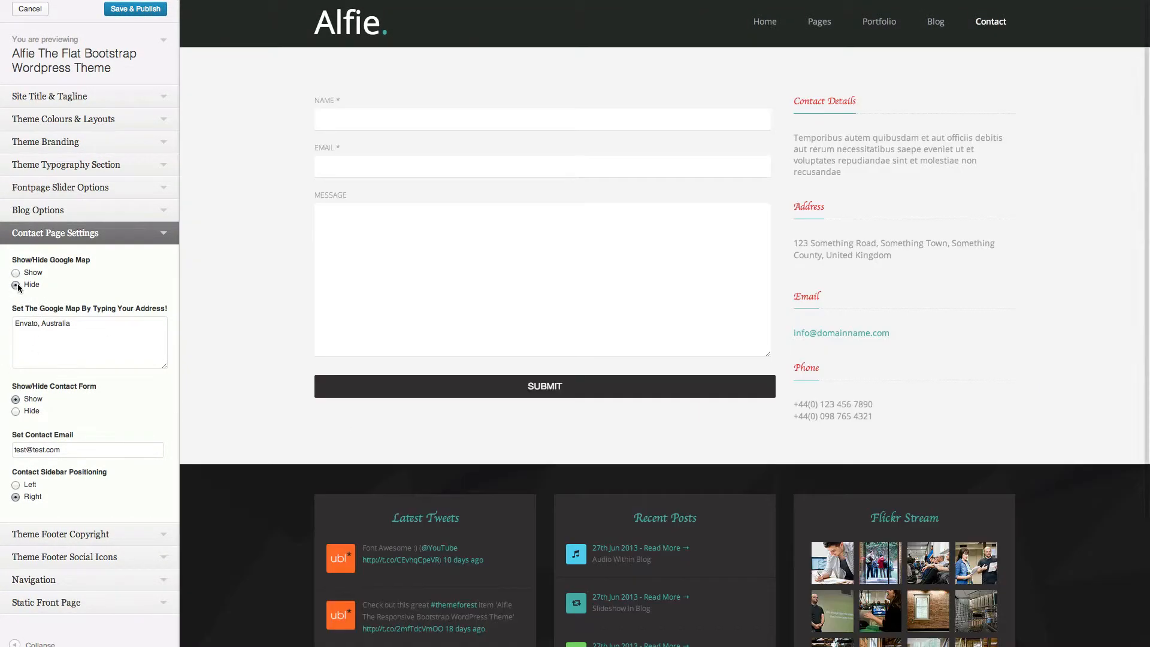
{"action": "left_click", "coordinate": [16, 273]}
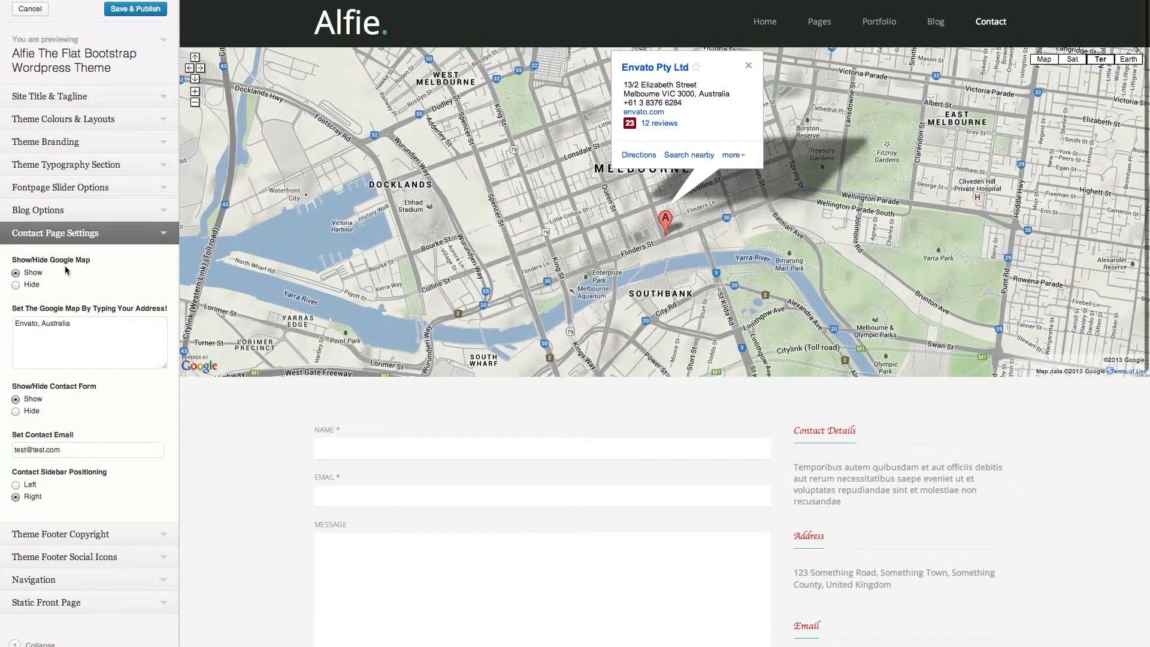
Step: Set the contact page's Google map address to Emirates Football Stadium, London
{"action": "left_click", "coordinate": [76, 326]}
{"action": "key", "text": "ctrl+a"}
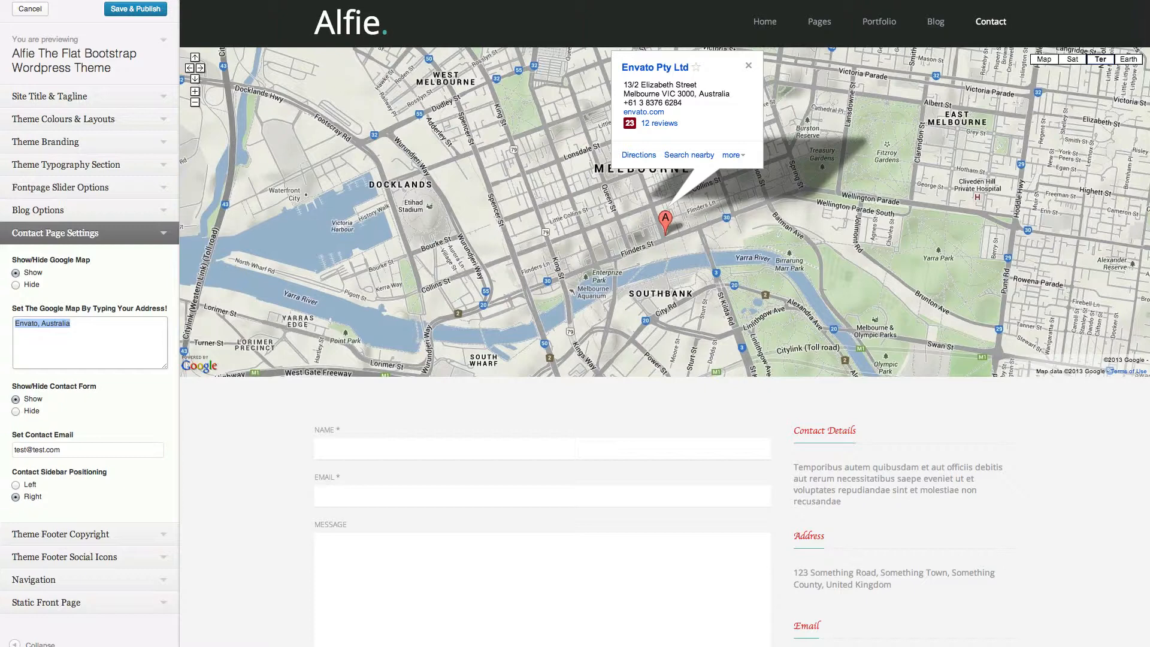
{"action": "type", "text": "Ar"}
{"action": "type", "text": "Emirates"}
{"action": "type", "text": " Footba"}
{"action": "type", "text": "ll Stadium"}
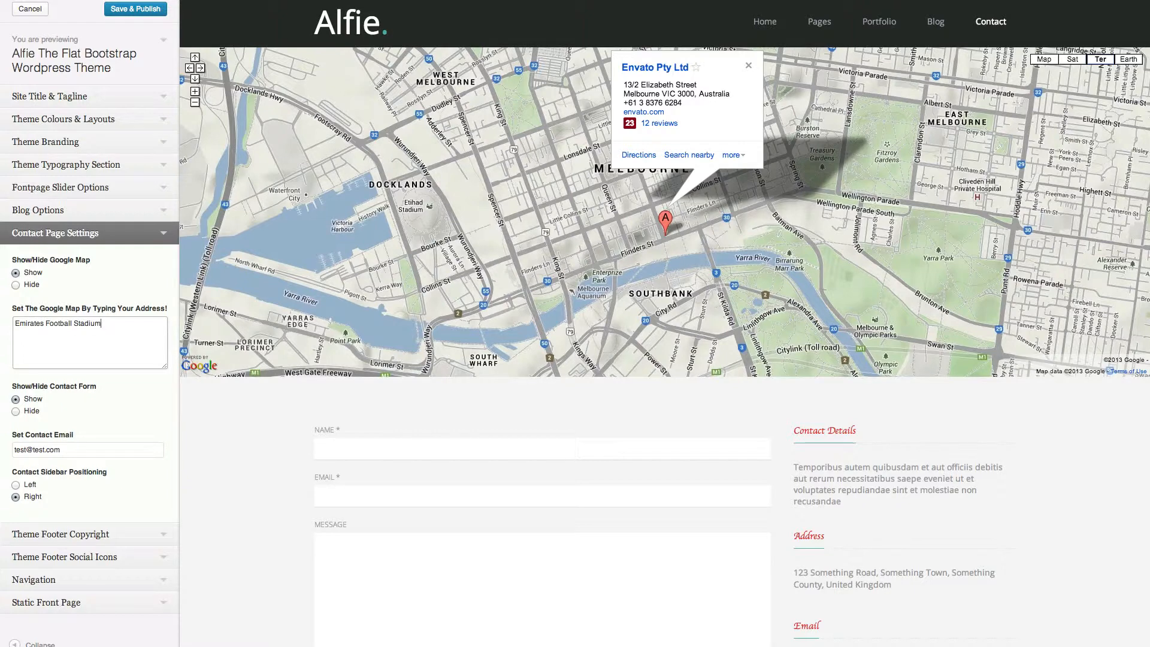
{"action": "type", "text": ", London"}
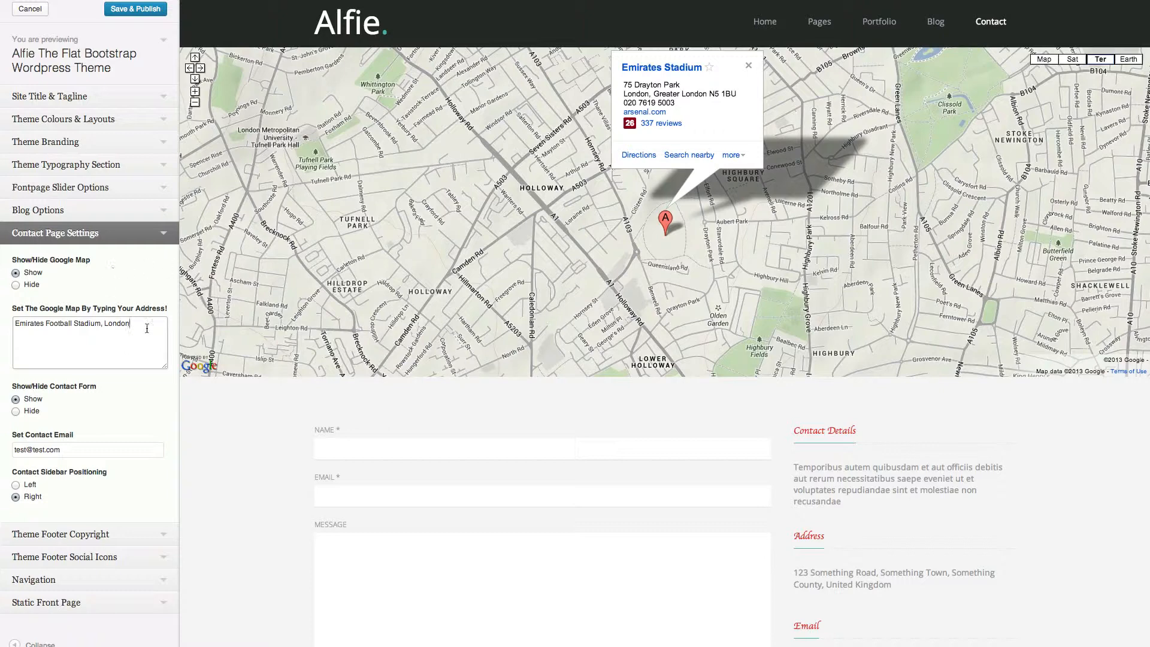
Step: Replace the contact page's Google map address with Blackpool Tower, Blackpool
{"action": "left_click_drag", "start_coordinate": [146, 327], "coordinate": [15, 324]}
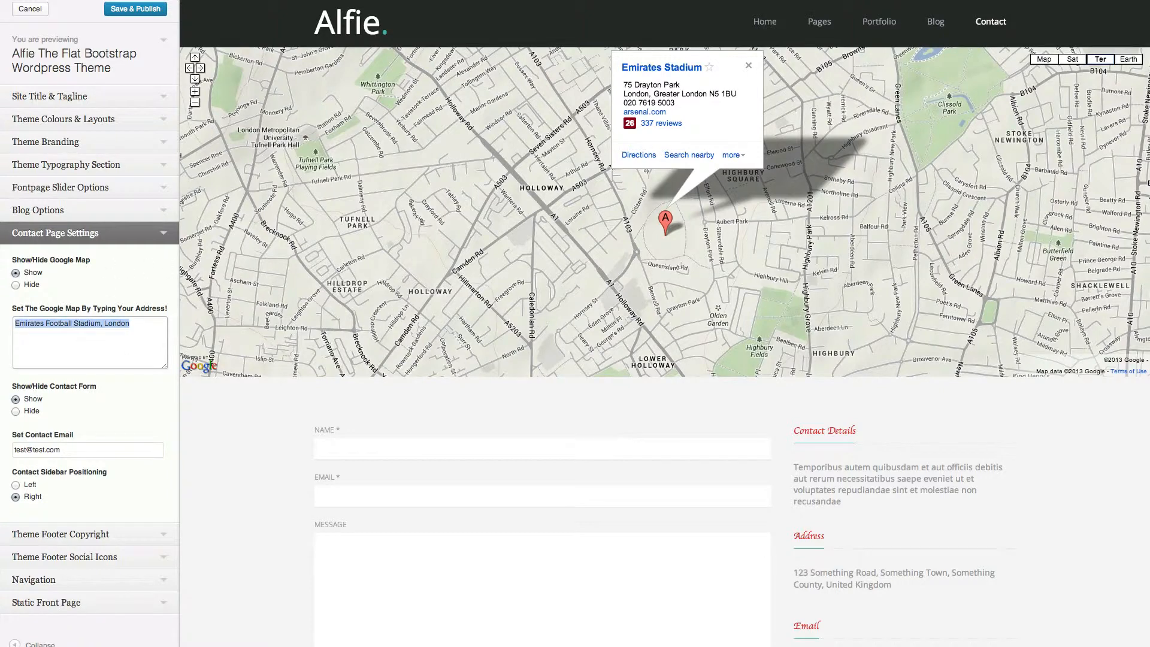
{"action": "type", "text": "Blac"}
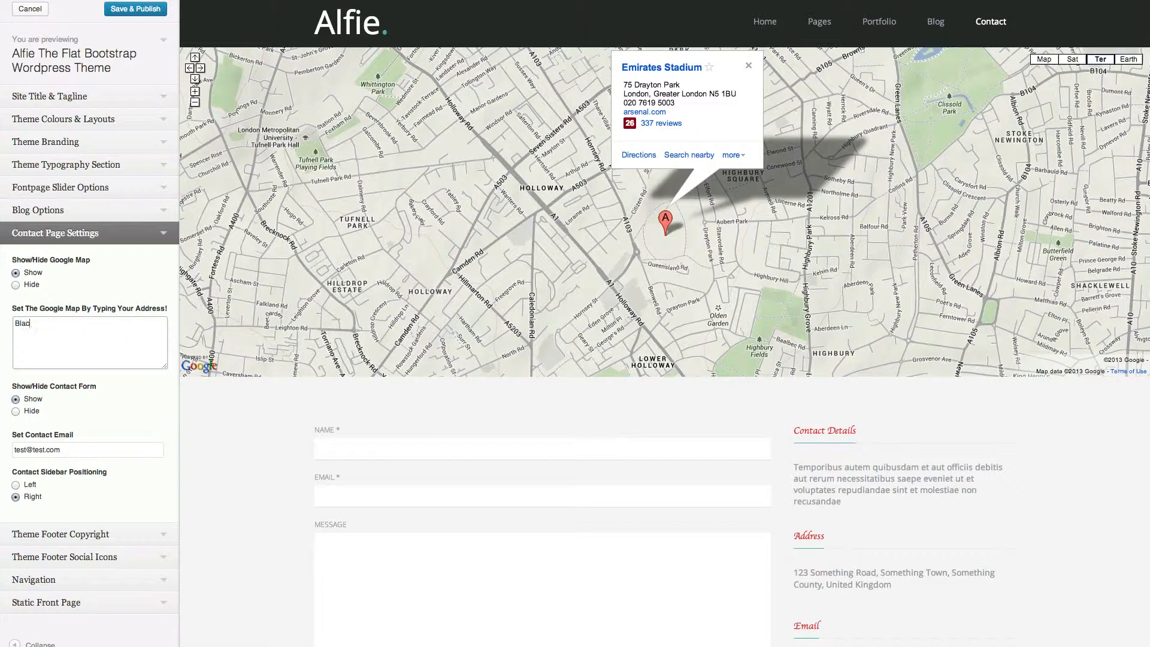
{"action": "type", "text": "kpool Tower, Blackpool"}
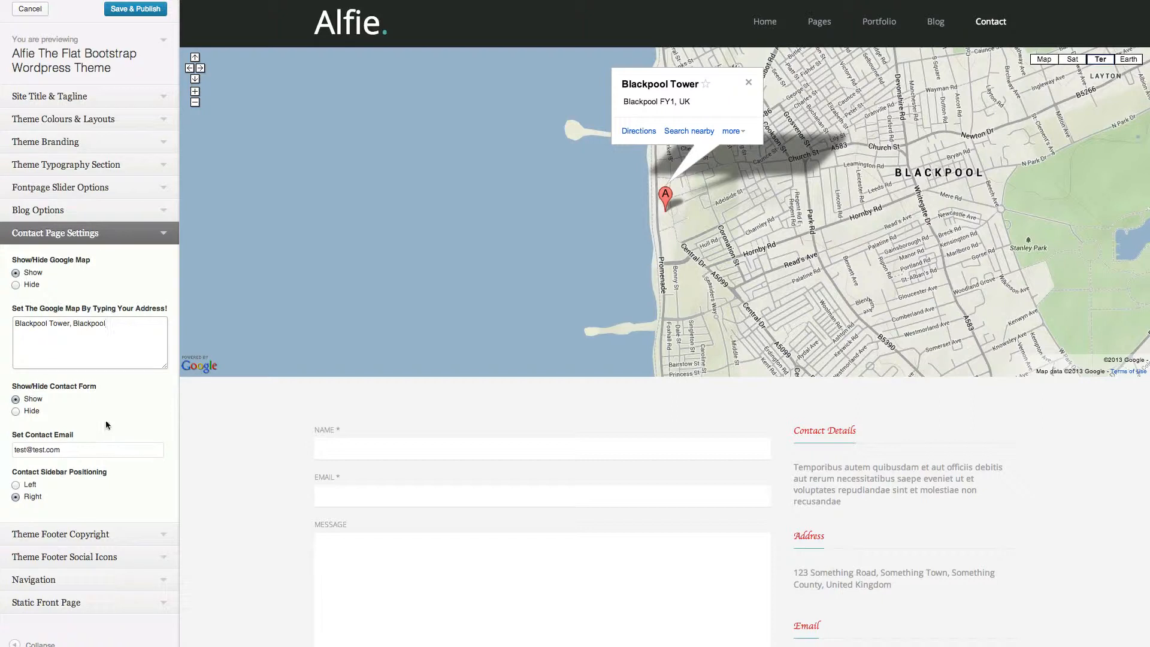
Step: Compare hiding and showing the contact form on the Contact page, leaving Show selected
{"action": "scroll", "coordinate": [443, 491], "scroll_direction": "down", "scroll_amount": 3}
{"action": "scroll", "coordinate": [455, 495], "scroll_direction": "down", "scroll_amount": 3}
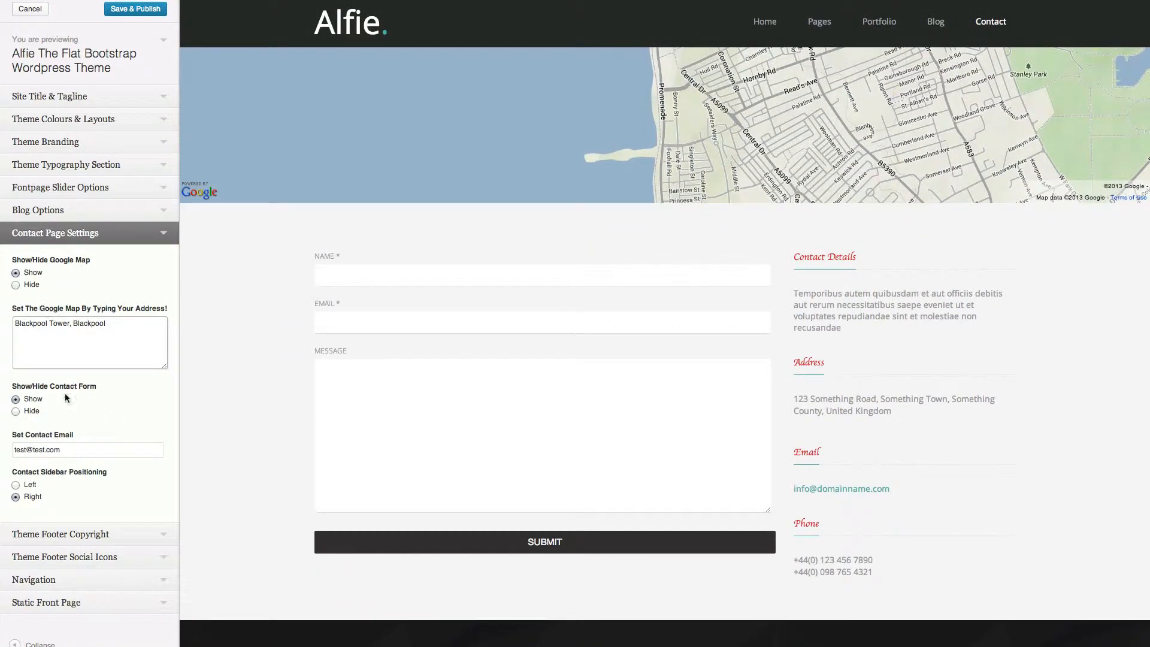
{"action": "left_click", "coordinate": [16, 410]}
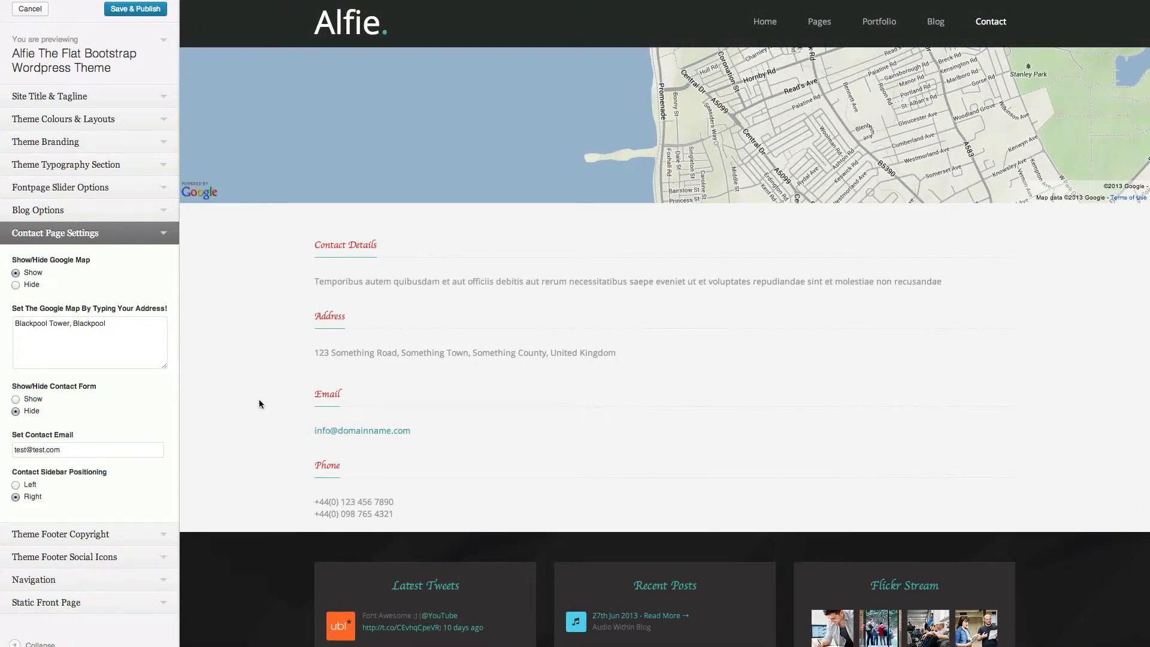
{"action": "left_click", "coordinate": [39, 404]}
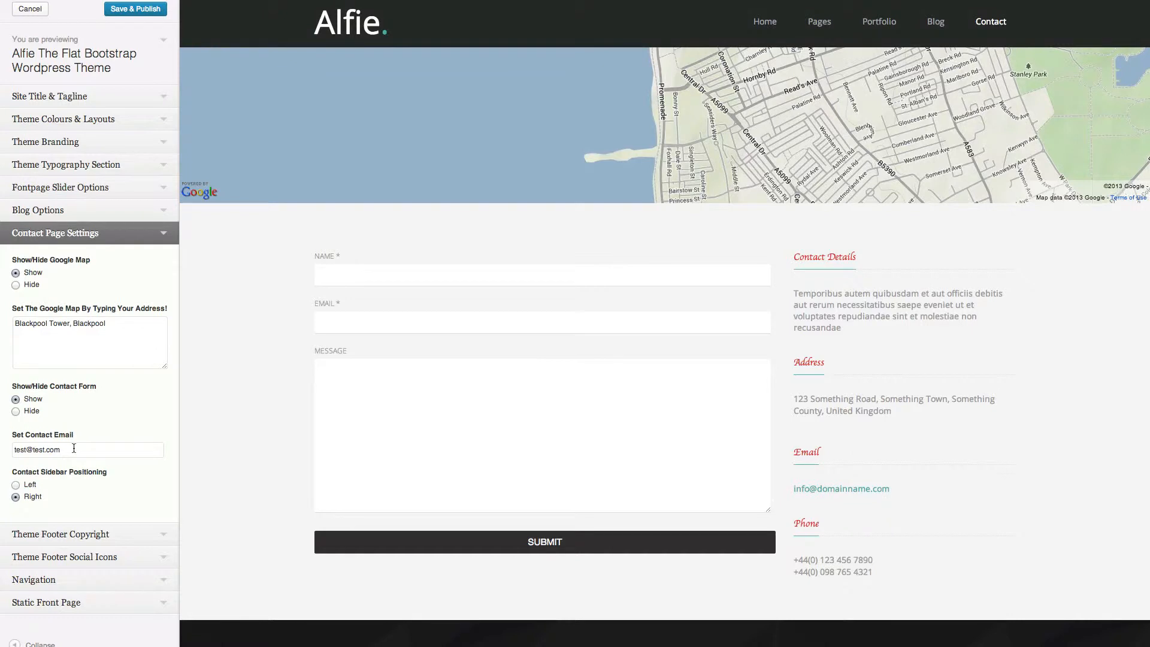
Step: Clear the contact email to test its effect on the contact form, and enter the contact email address again
{"action": "left_click", "coordinate": [74, 448]}
{"action": "key", "text": "super+a"}
{"action": "key", "text": "BackSpace"}
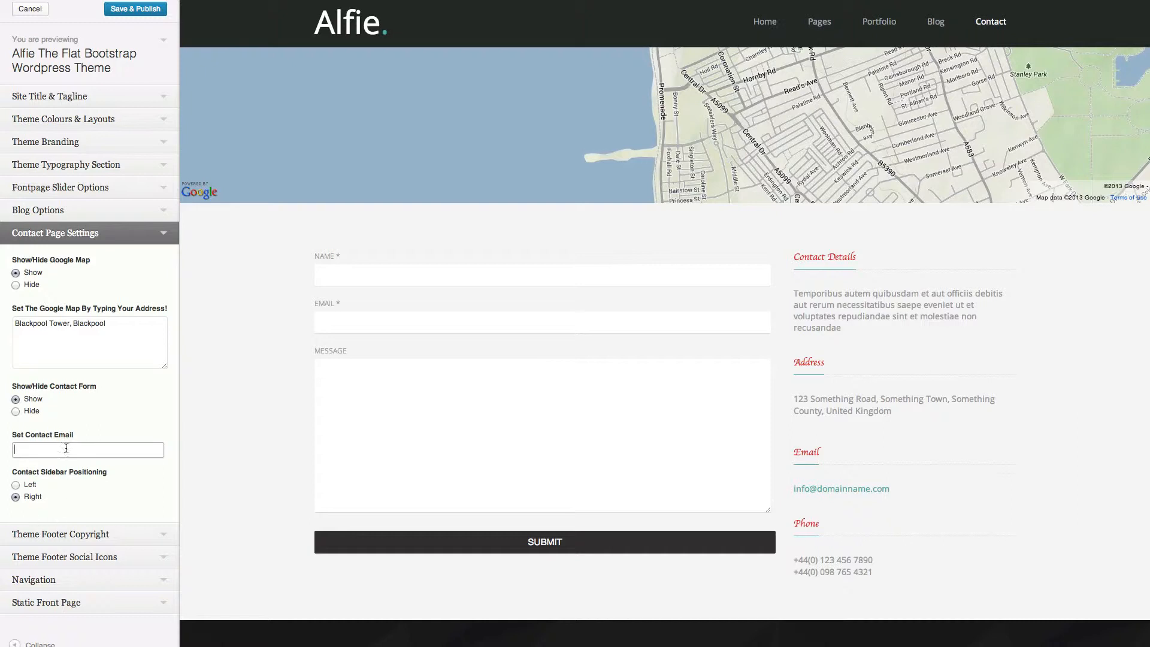
{"action": "left_click", "coordinate": [103, 408]}
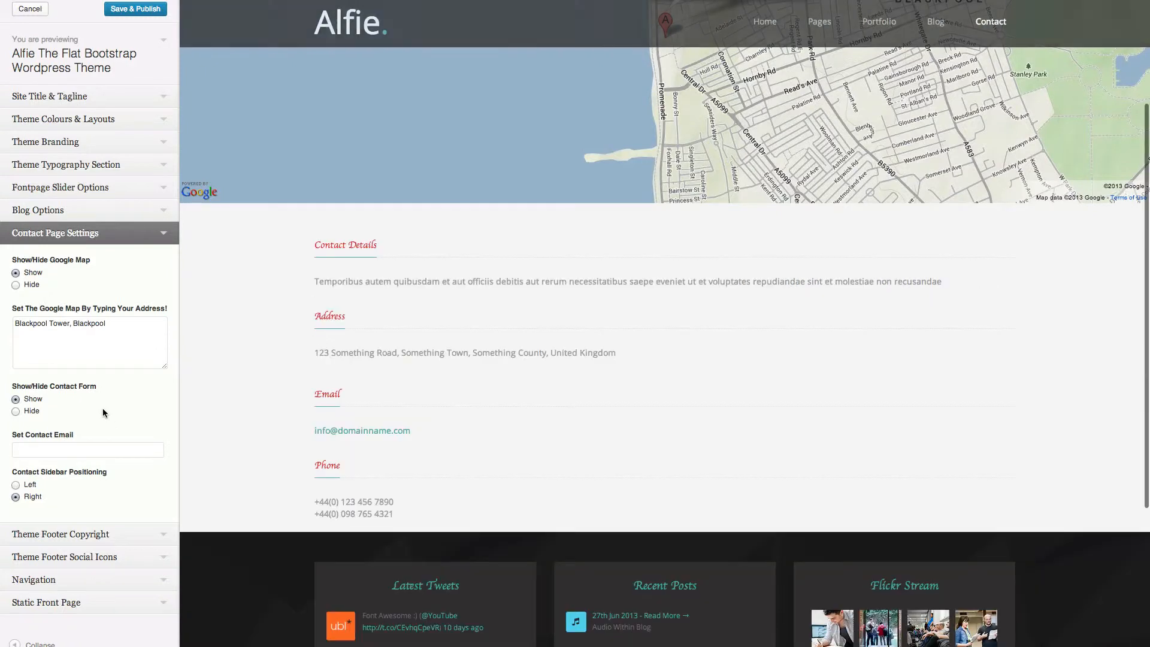
{"action": "left_click", "coordinate": [21, 451]}
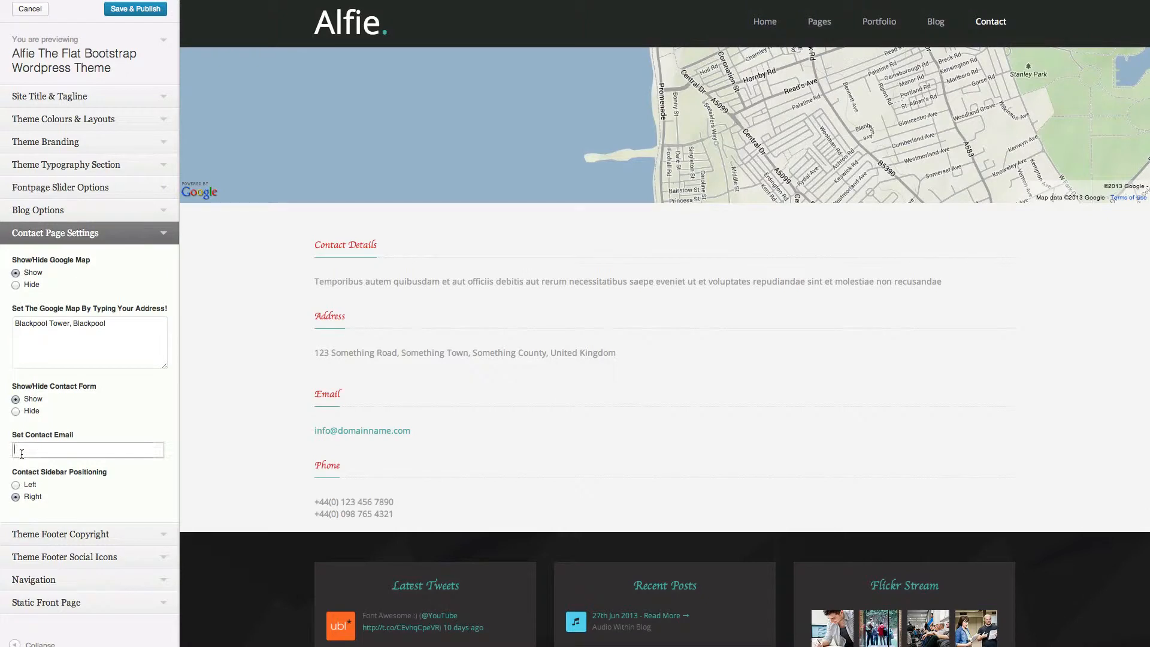
{"action": "type", "text": "test@test.com"}
{"action": "left_click", "coordinate": [152, 15]}
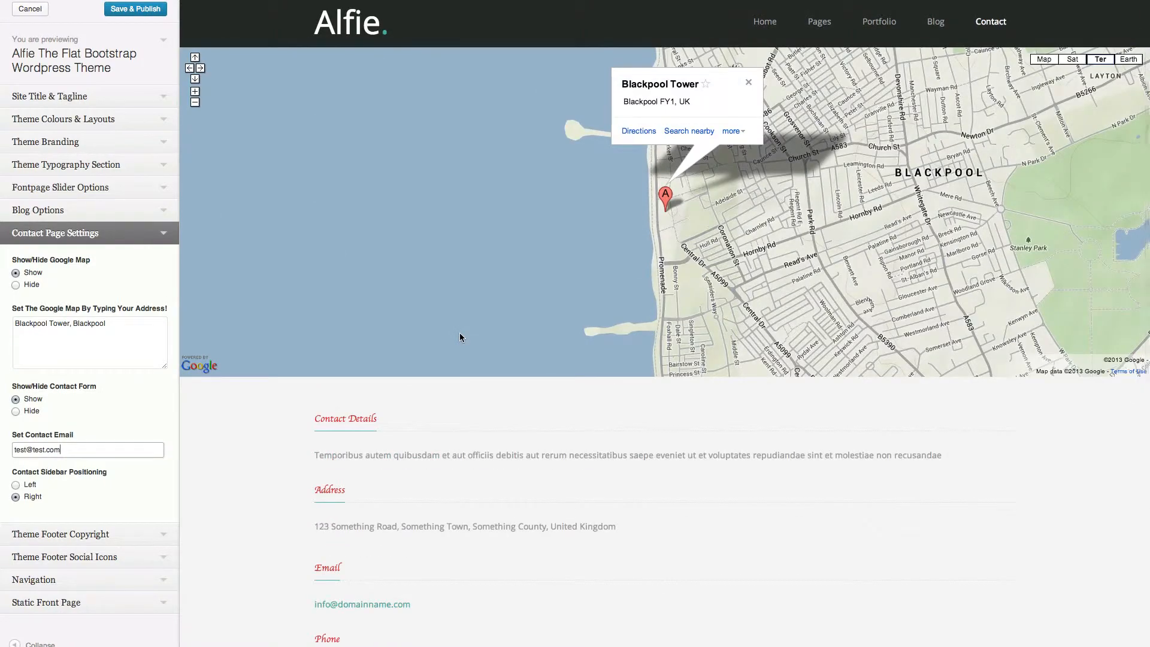
Step: Set Contact Sidebar Positioning to Left and check the Contact page's layout down to the footer
{"action": "scroll", "coordinate": [236, 495], "scroll_direction": "down", "scroll_amount": 4}
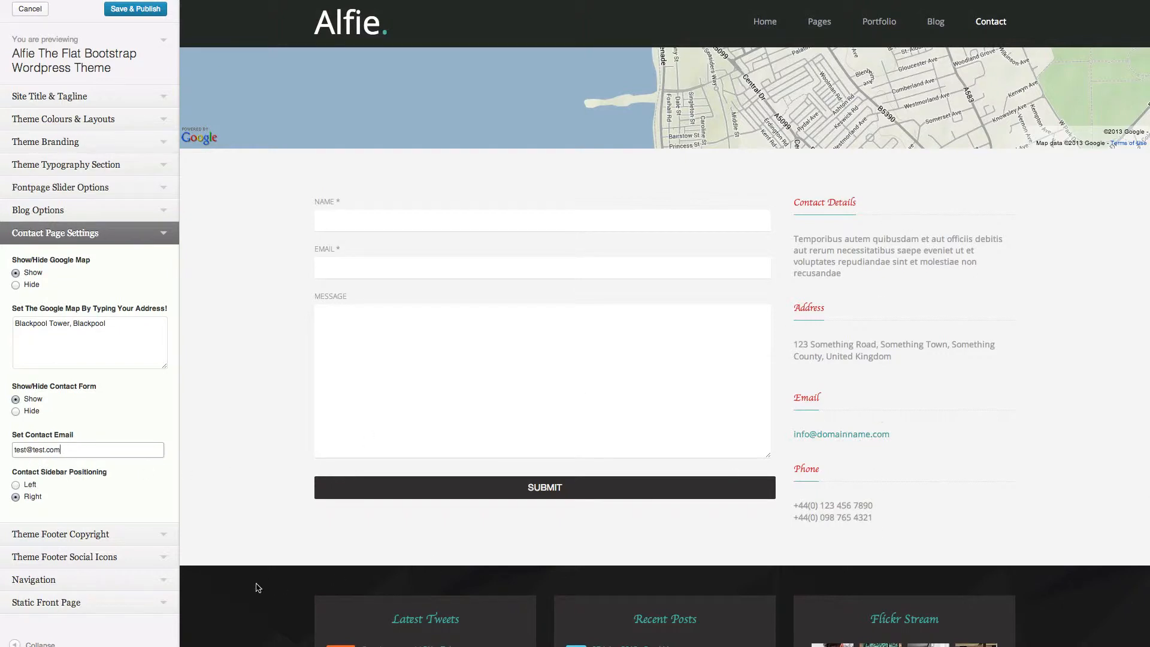
{"action": "left_click", "coordinate": [34, 485]}
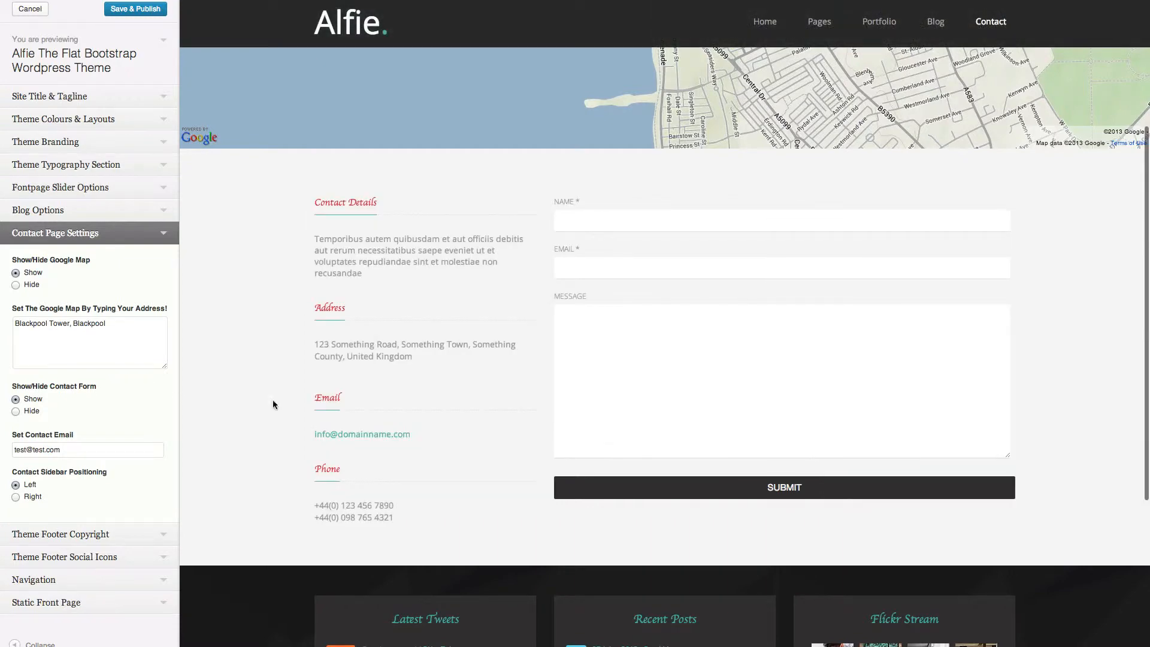
{"action": "scroll", "coordinate": [272, 400], "scroll_direction": "down", "scroll_amount": 5}
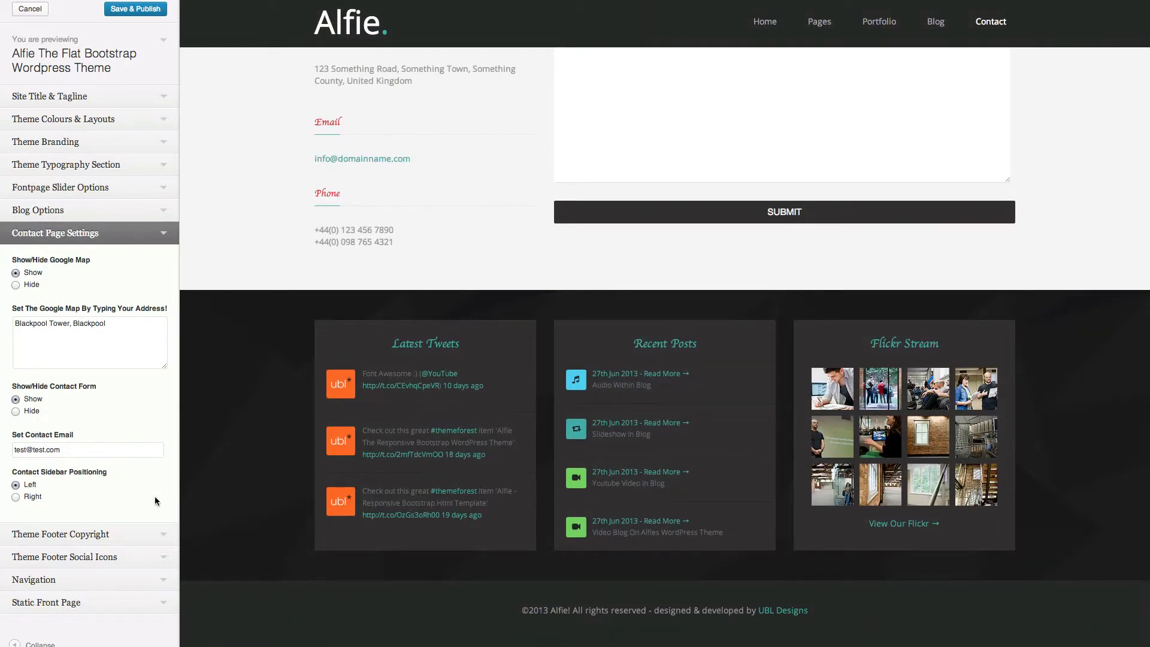
Step: Replace Alfie with UBL in the footer's copyright text
{"action": "left_click", "coordinate": [150, 534]}
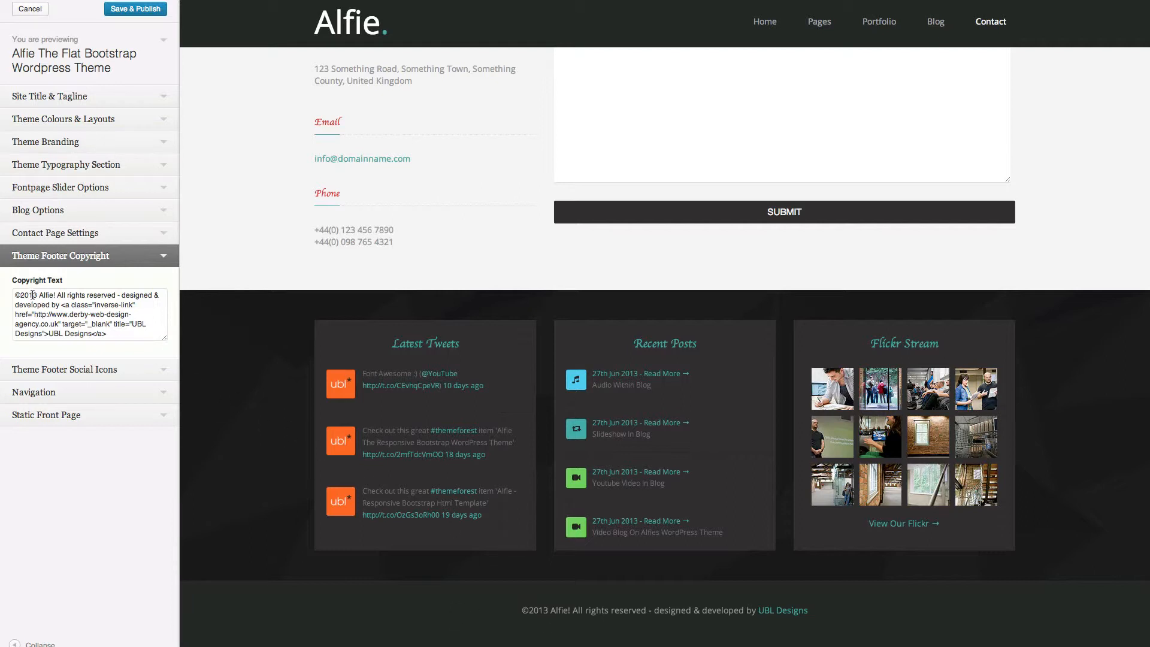
{"action": "left_click_drag", "start_coordinate": [32, 294], "coordinate": [135, 337]}
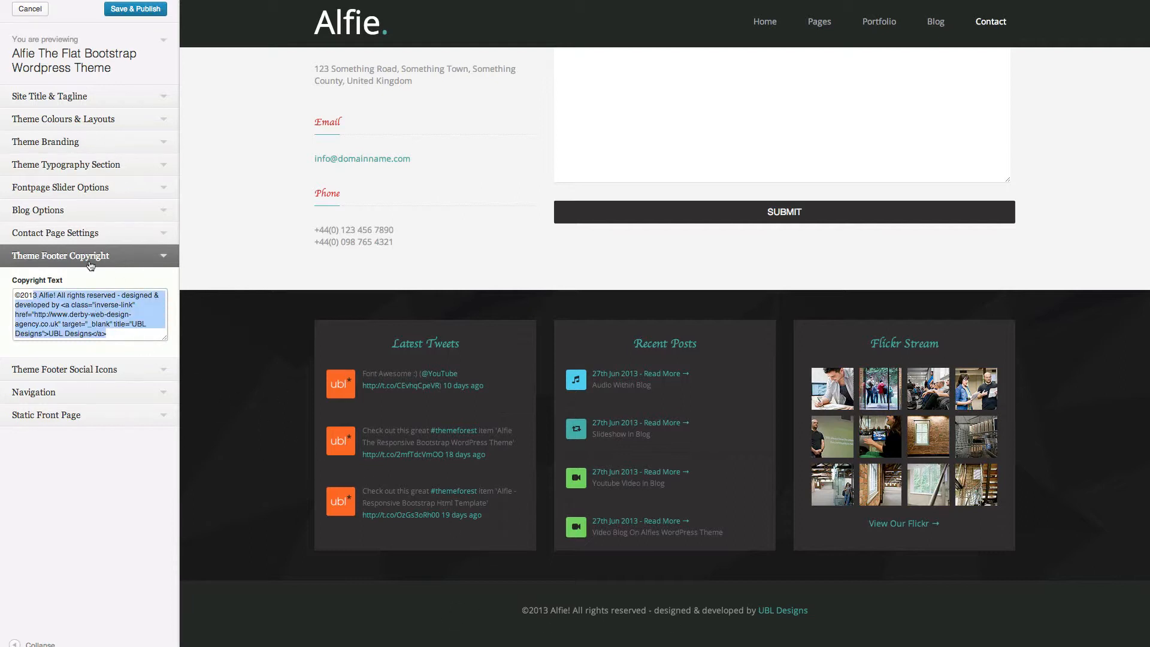
{"action": "left_click", "coordinate": [45, 295]}
{"action": "double_click", "coordinate": [45, 295]}
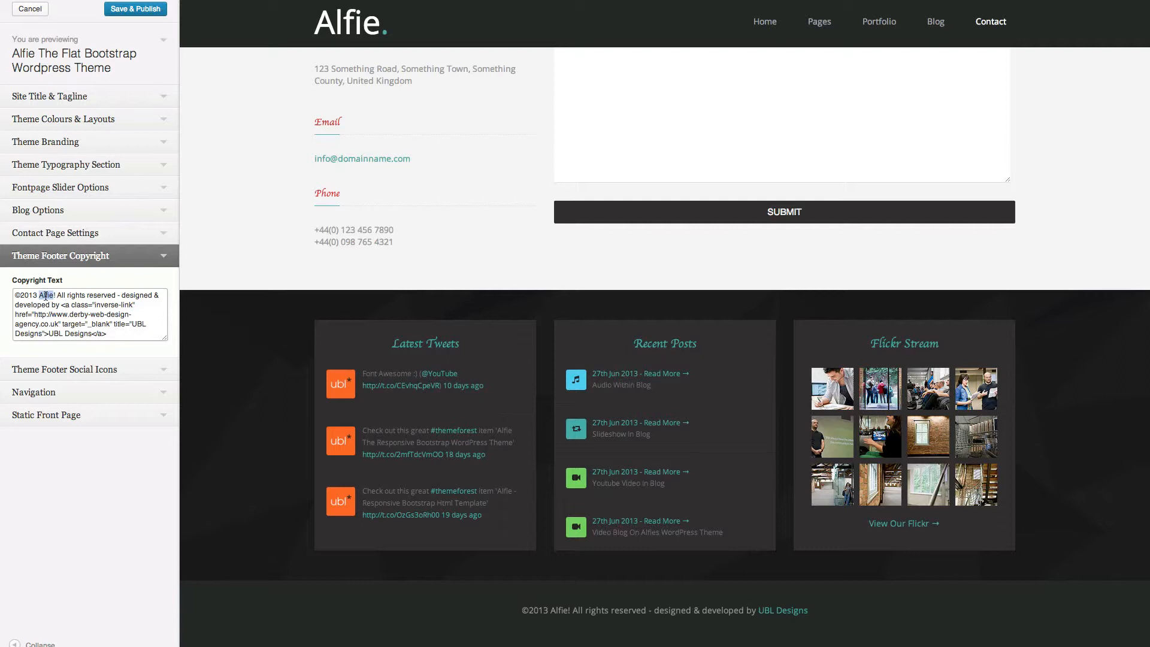
{"action": "type", "text": "UBL"}
{"action": "left_click", "coordinate": [152, 373]}
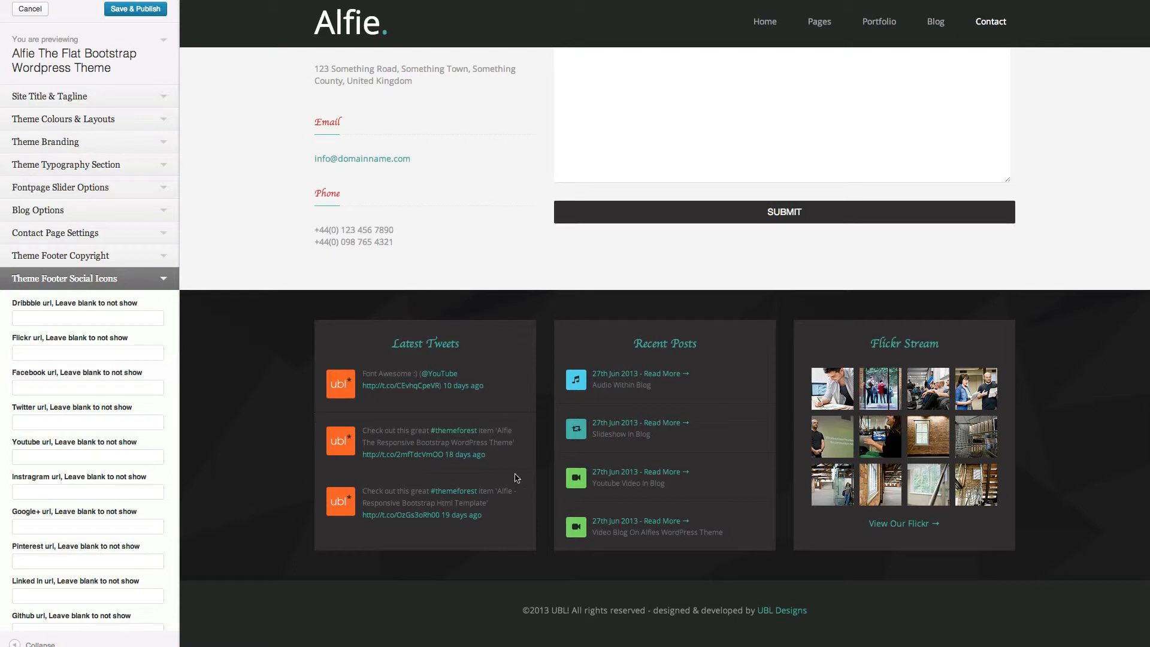
{"action": "scroll", "coordinate": [110, 375], "scroll_direction": "down", "scroll_amount": 2}
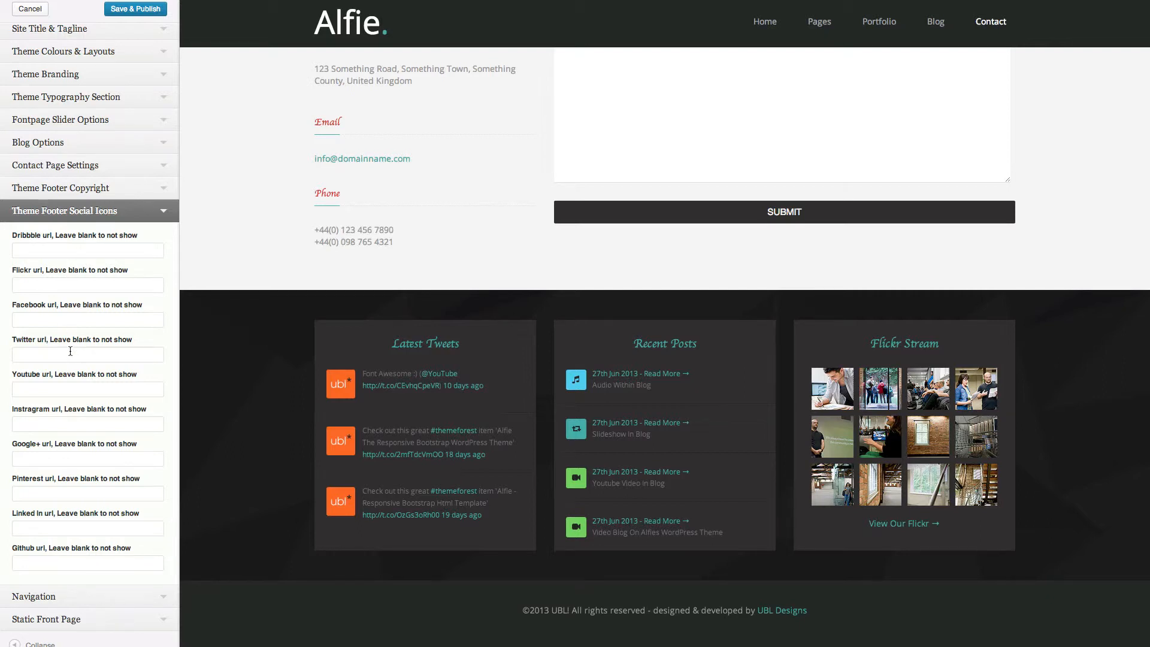
{"action": "left_click", "coordinate": [51, 353]}
{"action": "type", "text": "https://twitter.com/"}
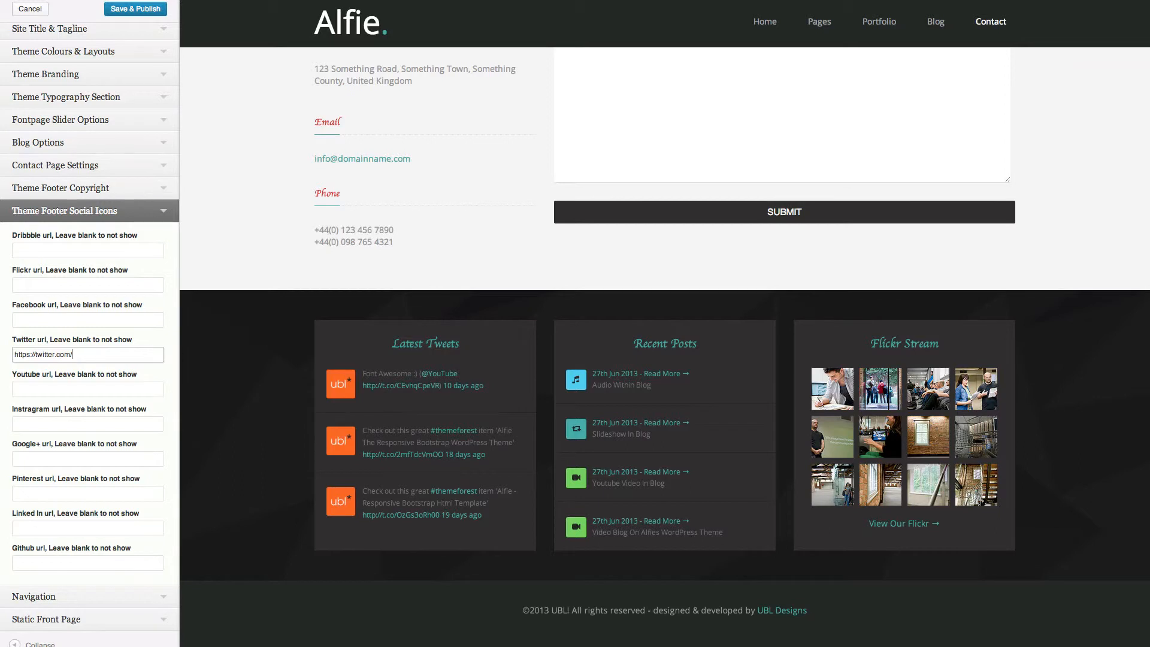
{"action": "type", "text": "UBLDesigns"}
{"action": "scroll", "coordinate": [455, 345], "scroll_direction": "down", "scroll_amount": 1}
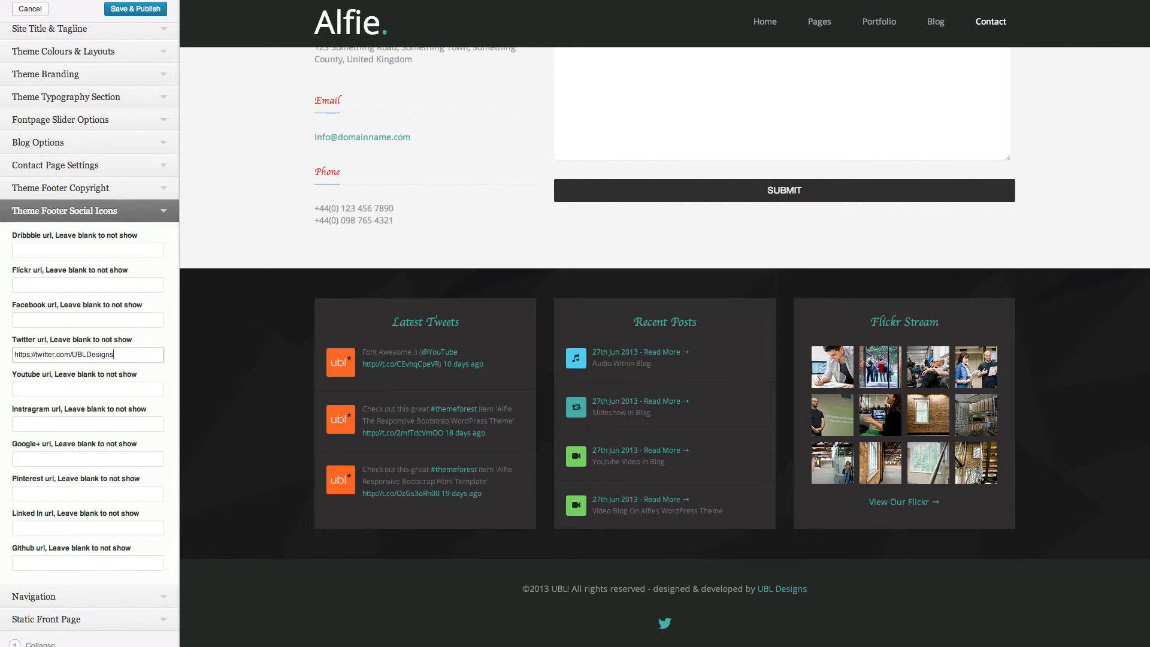
Step: Set the footer's Dribbble, Flickr and Facebook icon URLs to the placeholder #
{"action": "left_click", "coordinate": [73, 250]}
{"action": "type", "text": "#"}
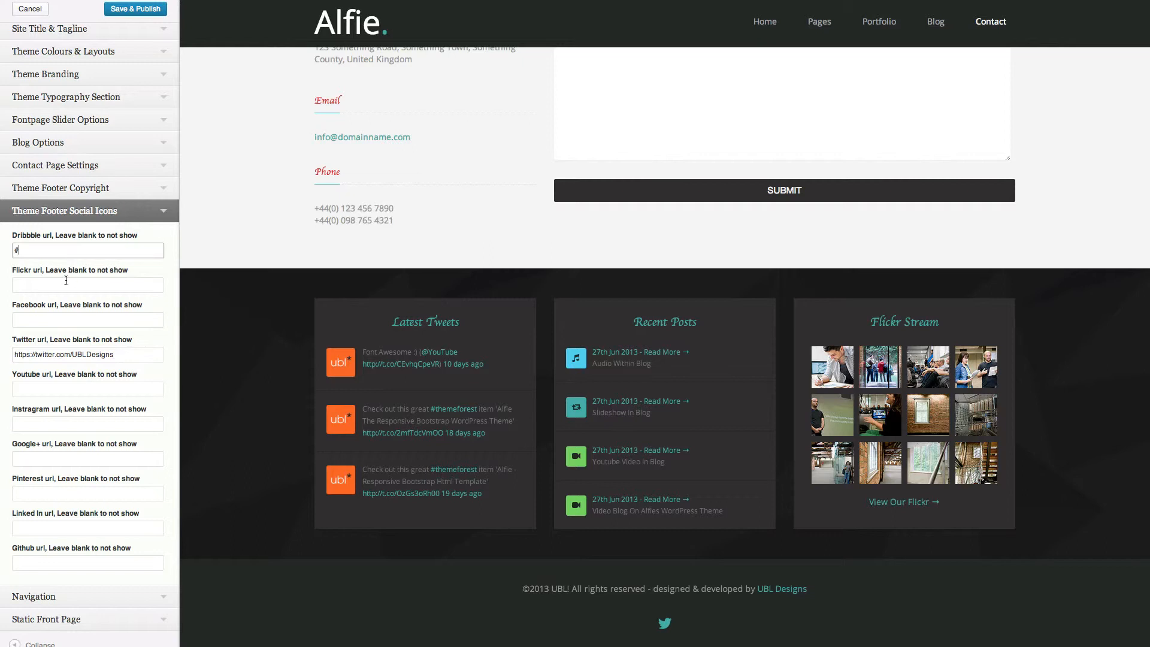
{"action": "left_click", "coordinate": [66, 285]}
{"action": "type", "text": "#"}
{"action": "left_click", "coordinate": [58, 316]}
{"action": "type", "text": "#"}
Step: Set the footer's Youtube, Instagram and Google+ icon URLs to the placeholder #
{"action": "left_click", "coordinate": [60, 388]}
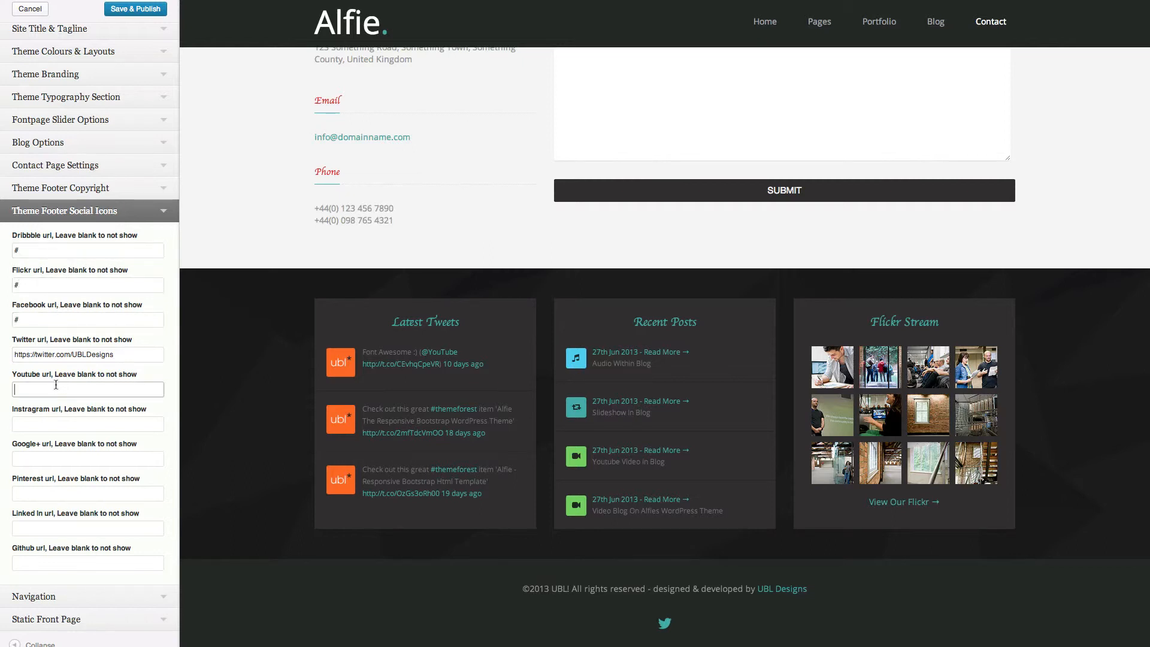
{"action": "type", "text": "#"}
{"action": "left_click", "coordinate": [59, 424]}
{"action": "type", "text": "#"}
{"action": "left_click", "coordinate": [52, 458]}
{"action": "type", "text": "#"}
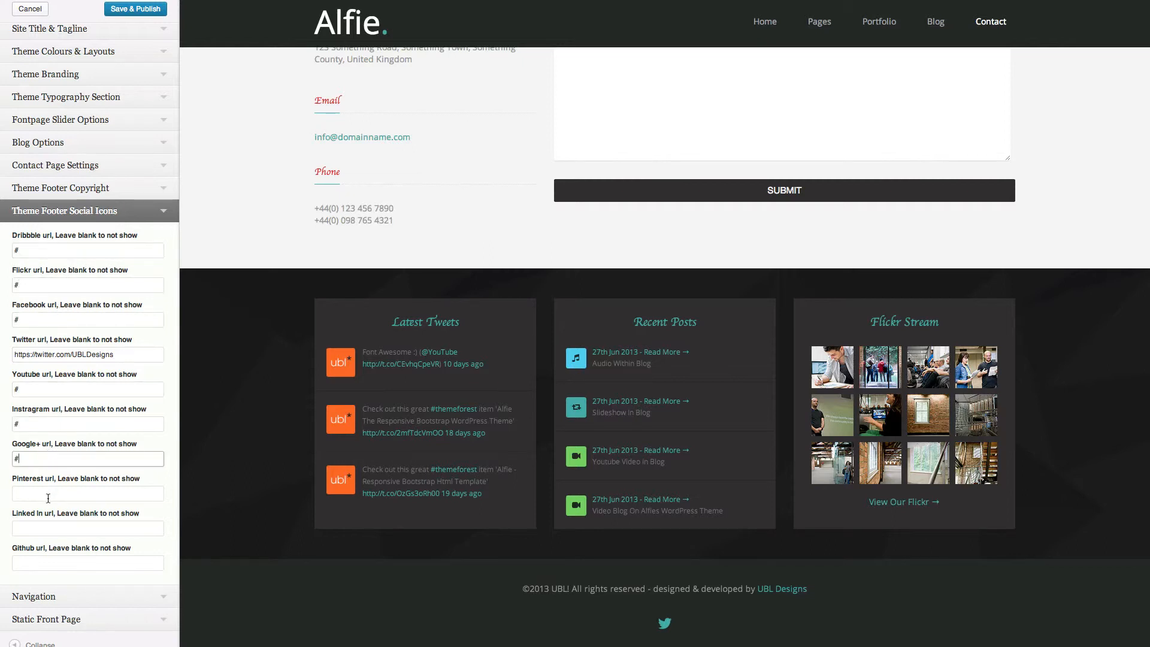
Step: Set the footer's Pinterest, Linked In and Github icon URLs to the placeholder #, and check the icons in the preview
{"action": "left_click", "coordinate": [48, 493]}
{"action": "type", "text": "#"}
{"action": "left_click", "coordinate": [46, 527]}
{"action": "type", "text": "#"}
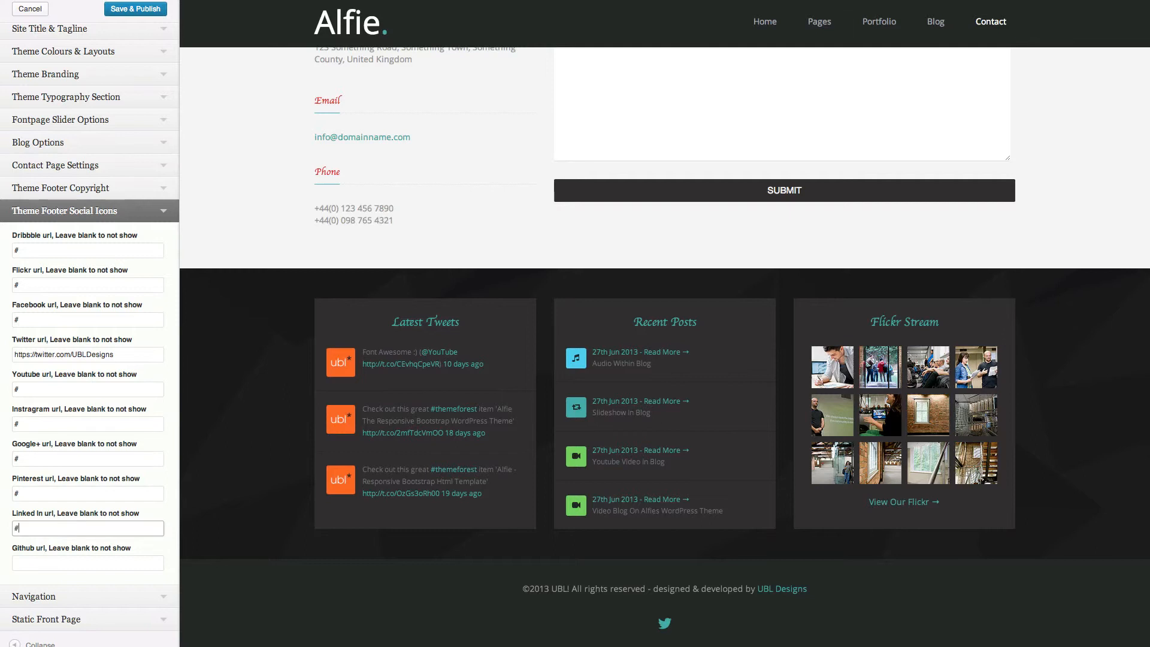
{"action": "left_click", "coordinate": [54, 563]}
{"action": "type", "text": "#"}
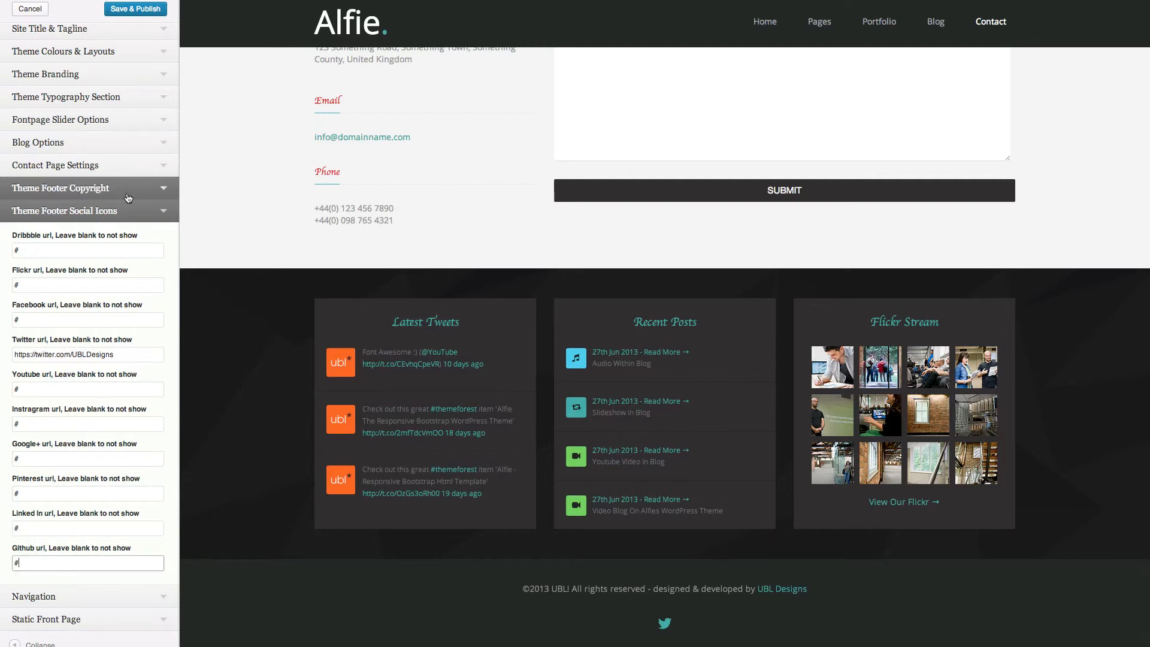
{"action": "left_click", "coordinate": [147, 248]}
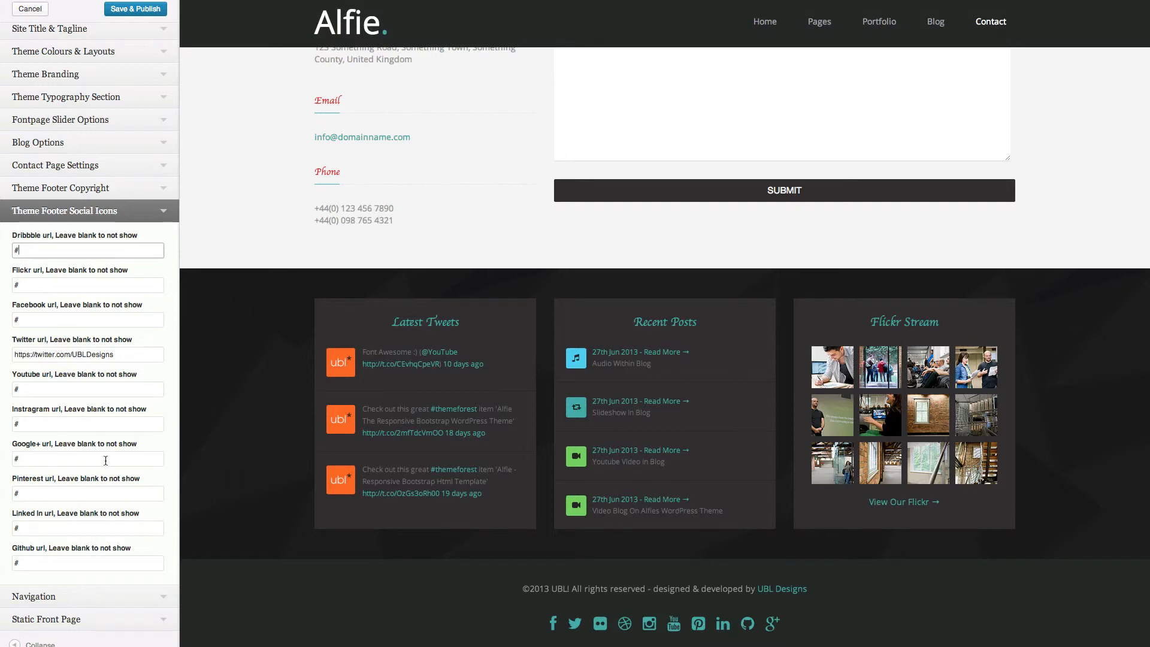
{"action": "scroll", "coordinate": [105, 460], "scroll_direction": "up", "scroll_amount": 3}
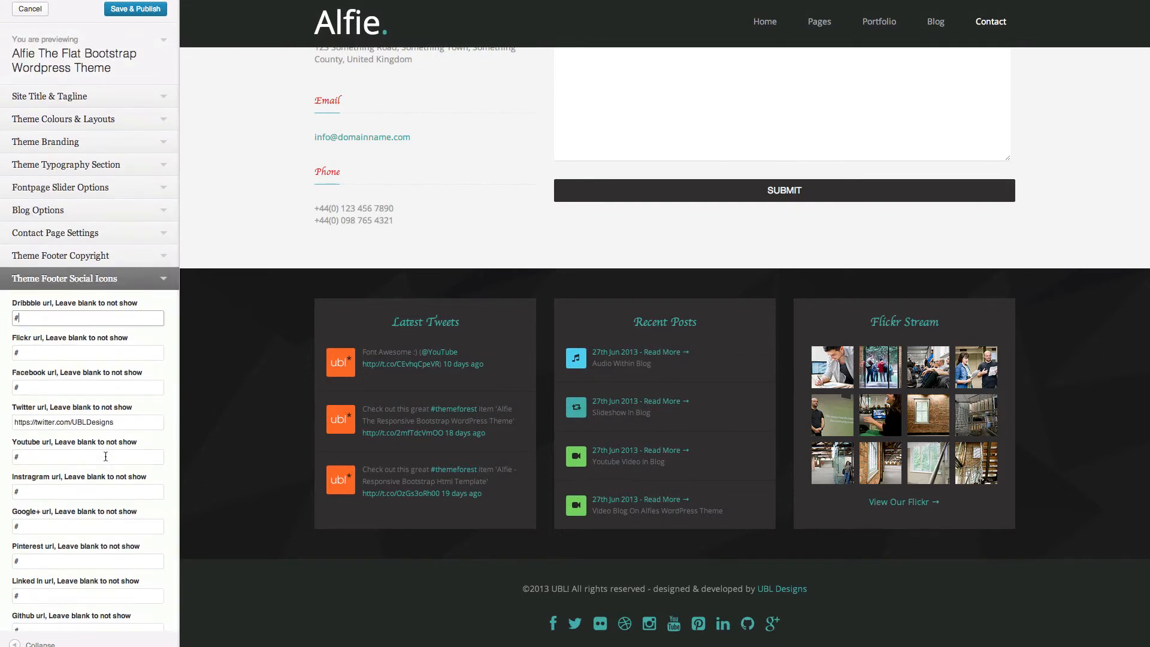